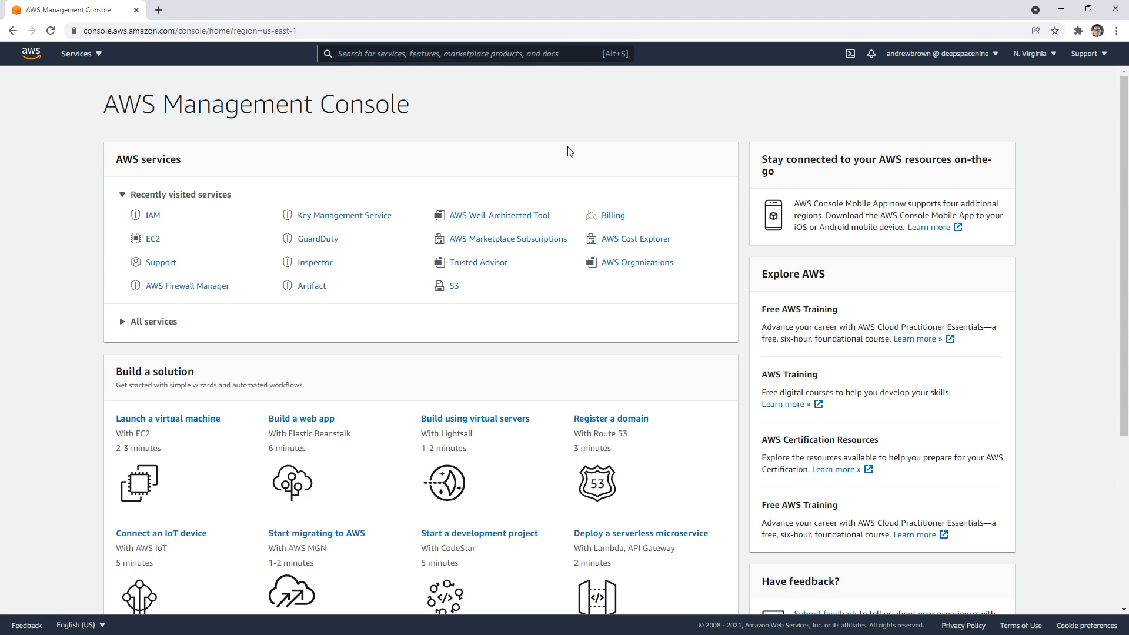
Open the EC2 service and start launching a new instance from its Instances list
click(445, 53)
text(ec2)
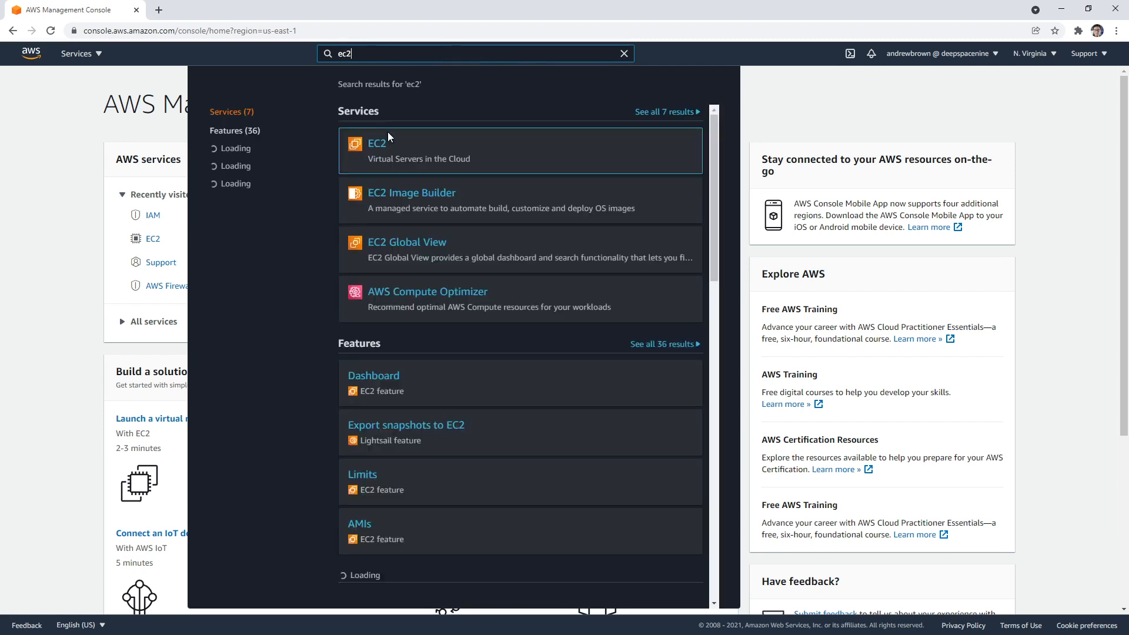
click(375, 143)
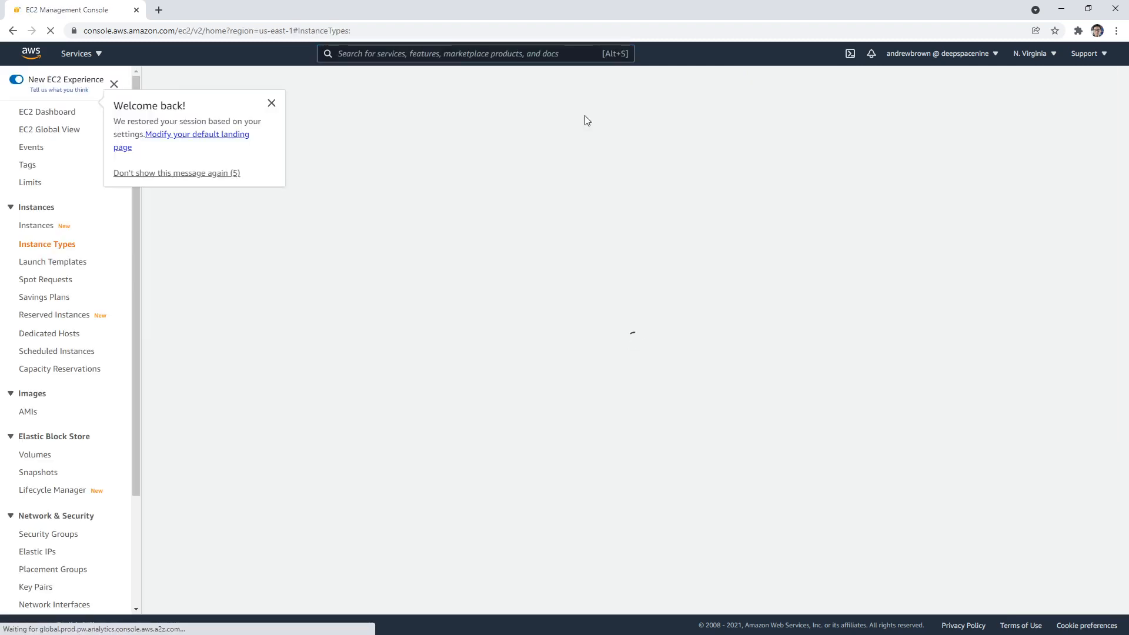
click(272, 103)
click(61, 112)
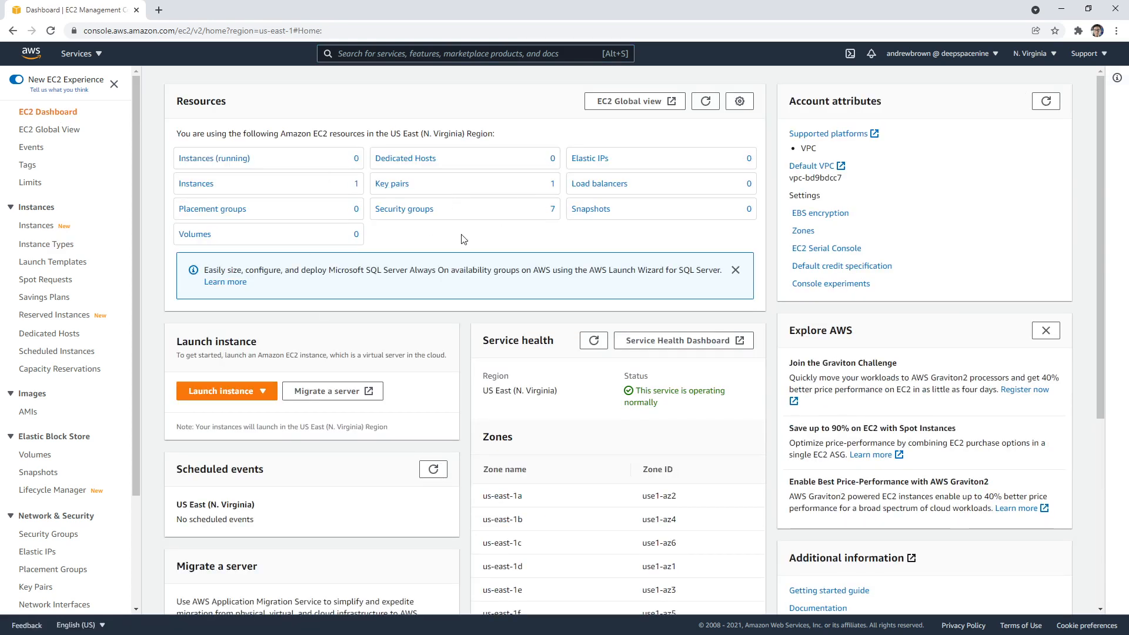
click(37, 226)
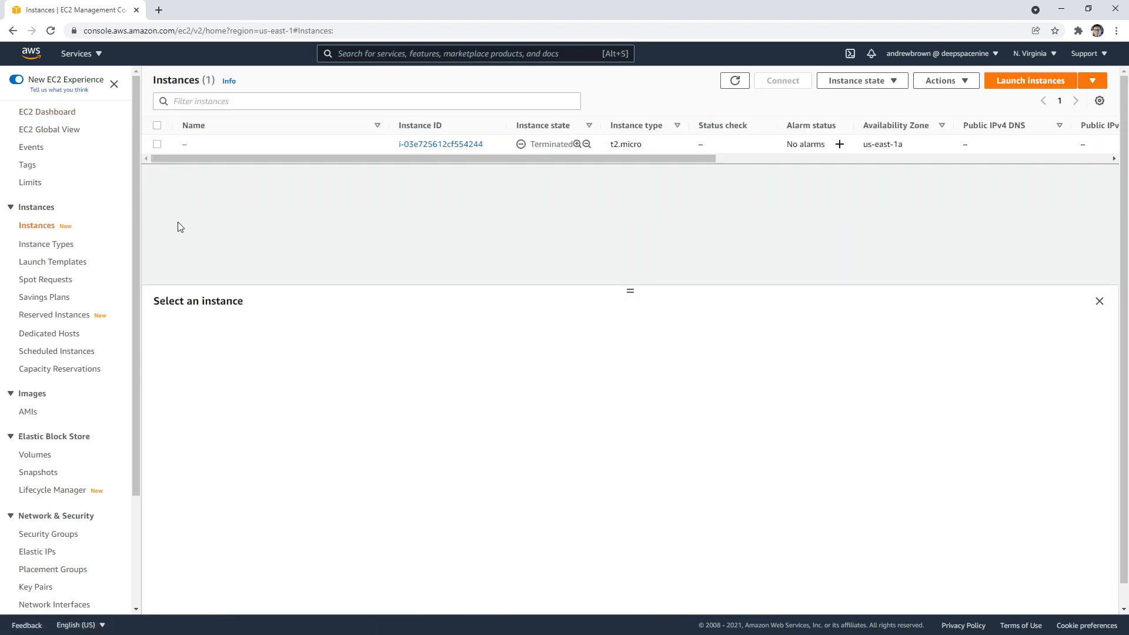
click(1022, 84)
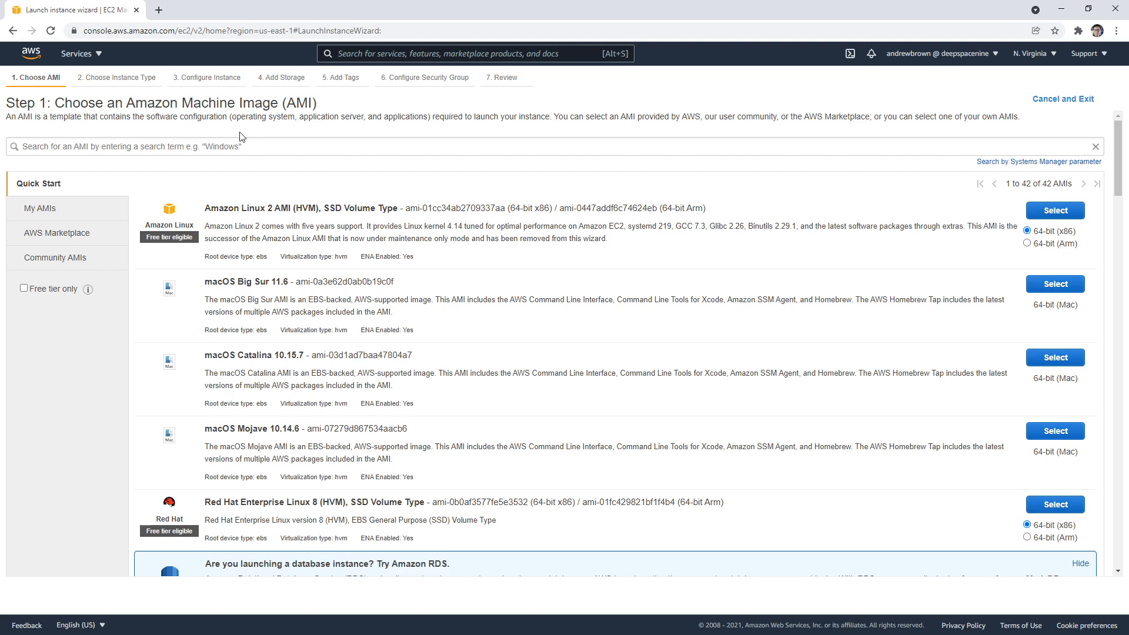
Examine the Quick Start AMIs and the operating systems they offer, including Amazon Linux, macOS, SUSE, Ubuntu and Windows
drag(234, 118, 305, 116)
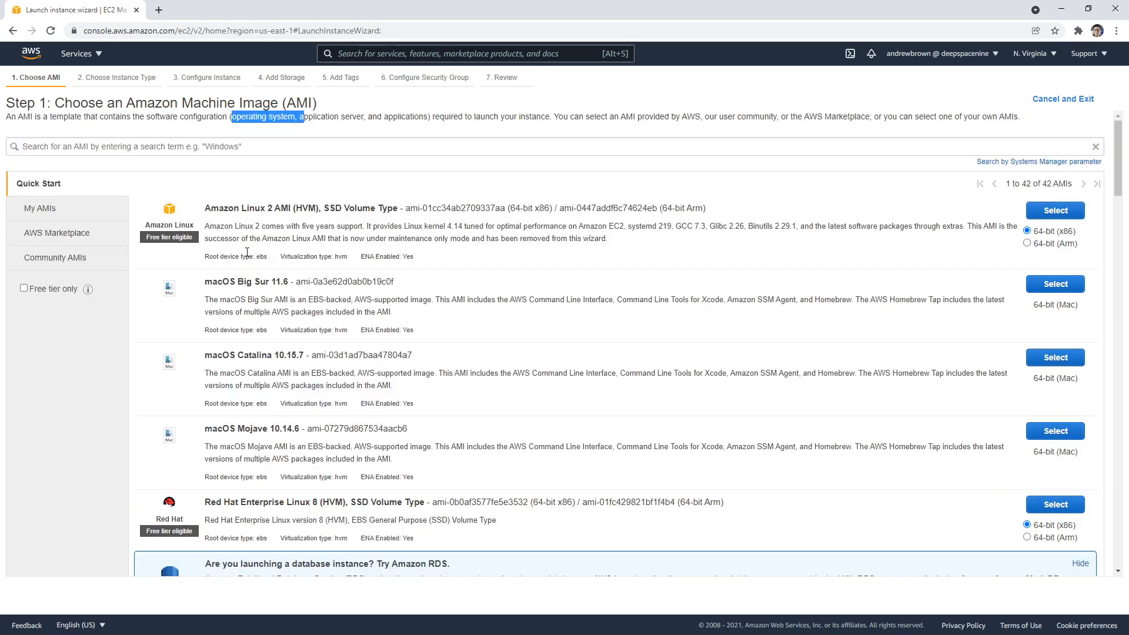
drag(205, 208, 289, 210)
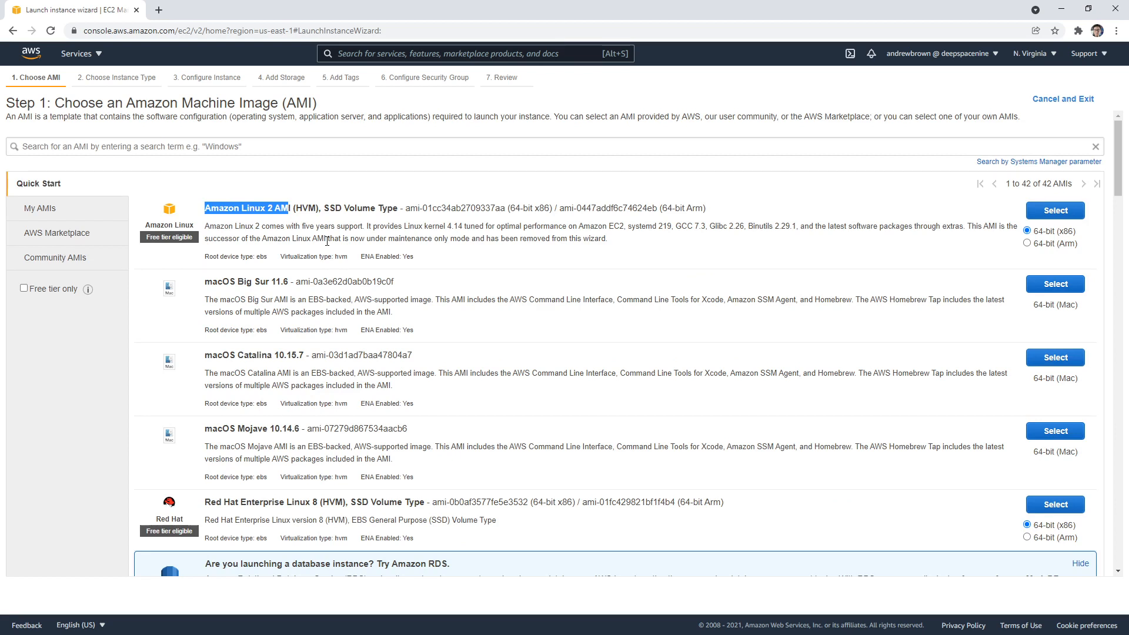
drag(204, 285, 270, 283)
scroll(344, 381, down, 3)
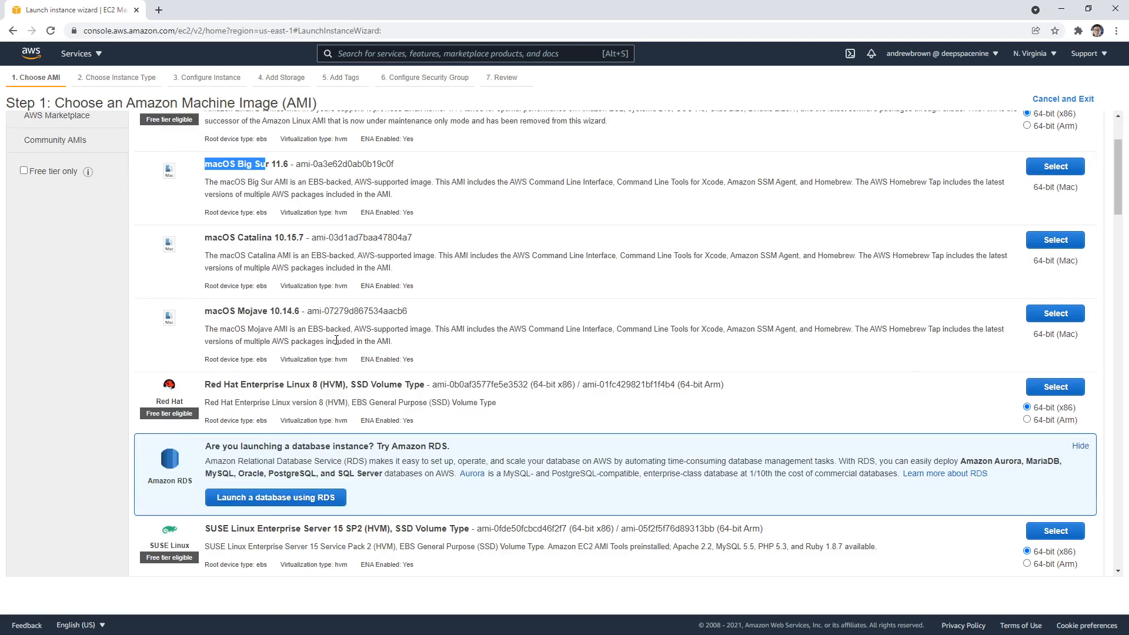
scroll(298, 385, down, 2)
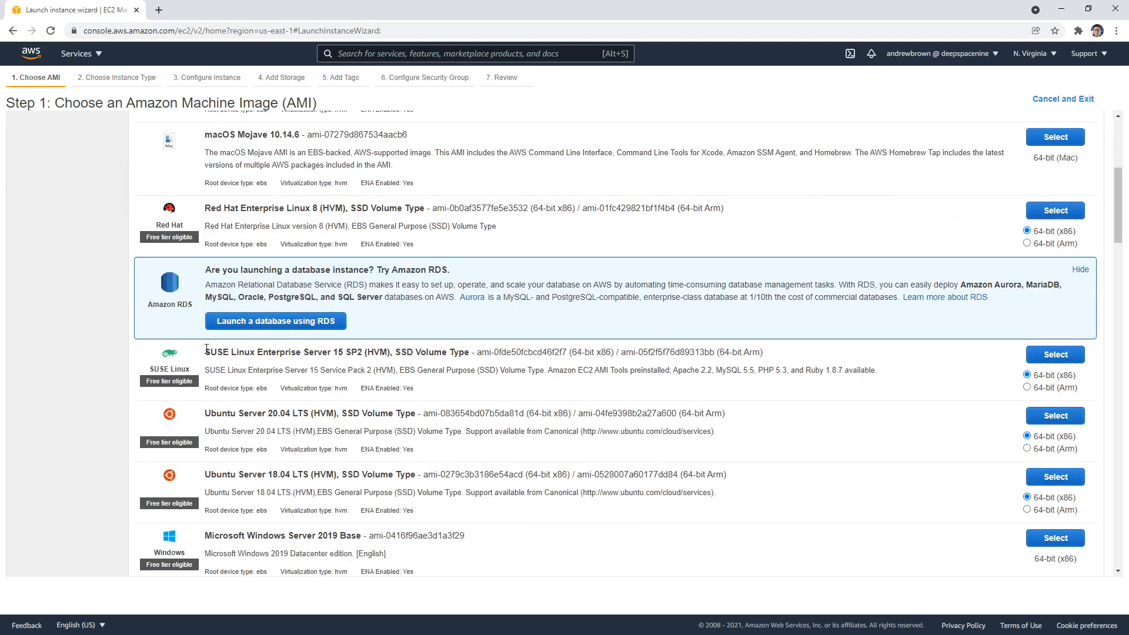
drag(206, 348, 230, 352)
scroll(235, 418, down, 3)
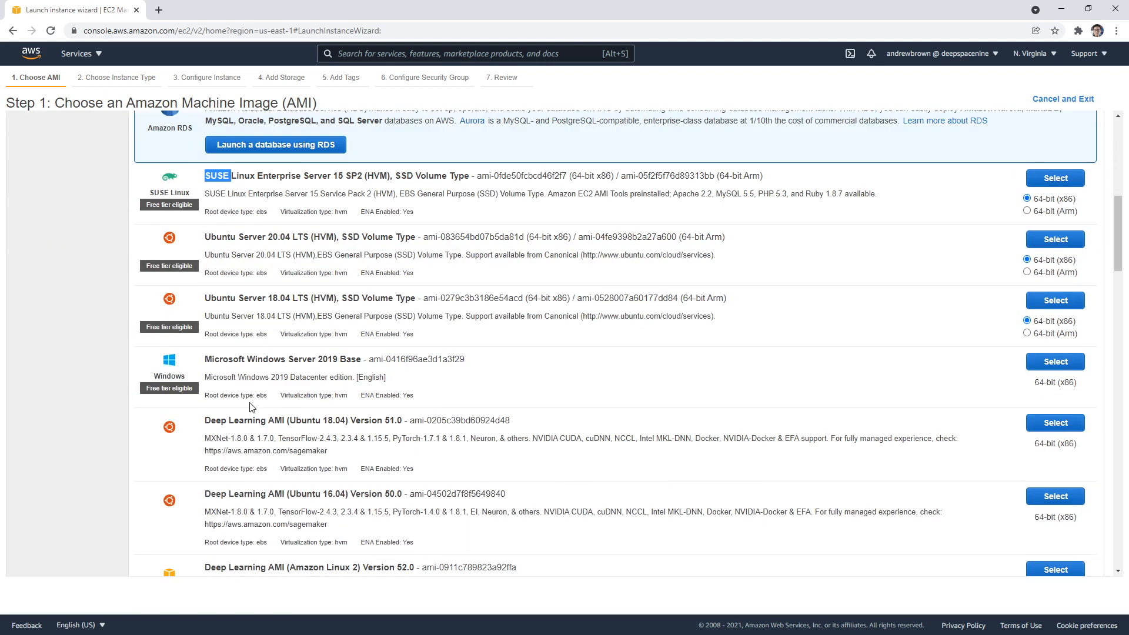
scroll(280, 362, down, 15)
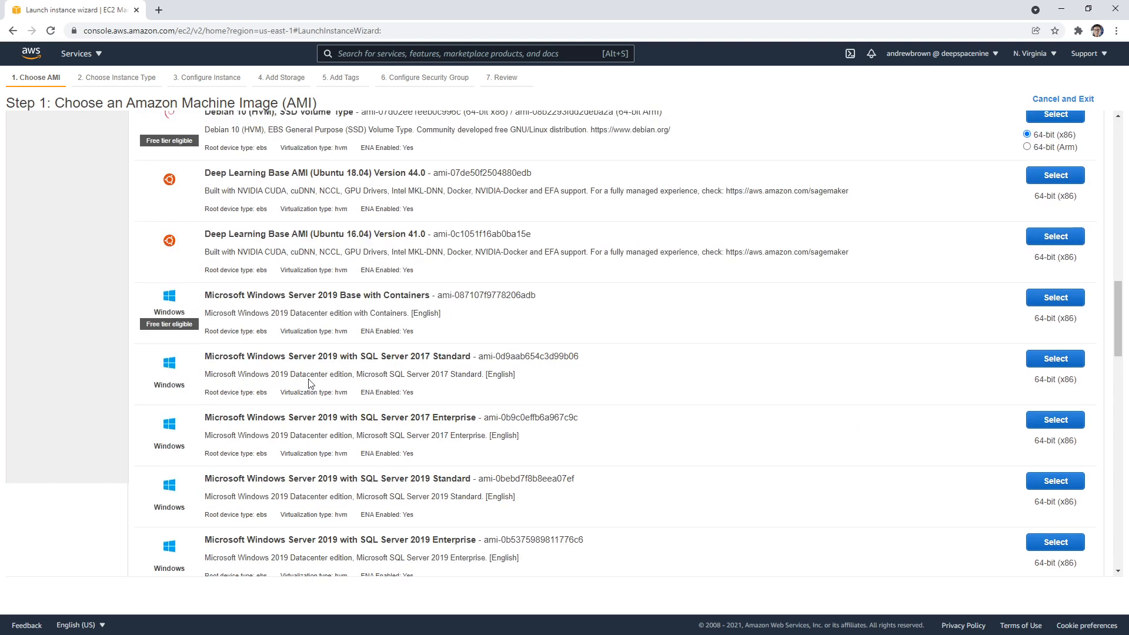
scroll(366, 487, up, 20)
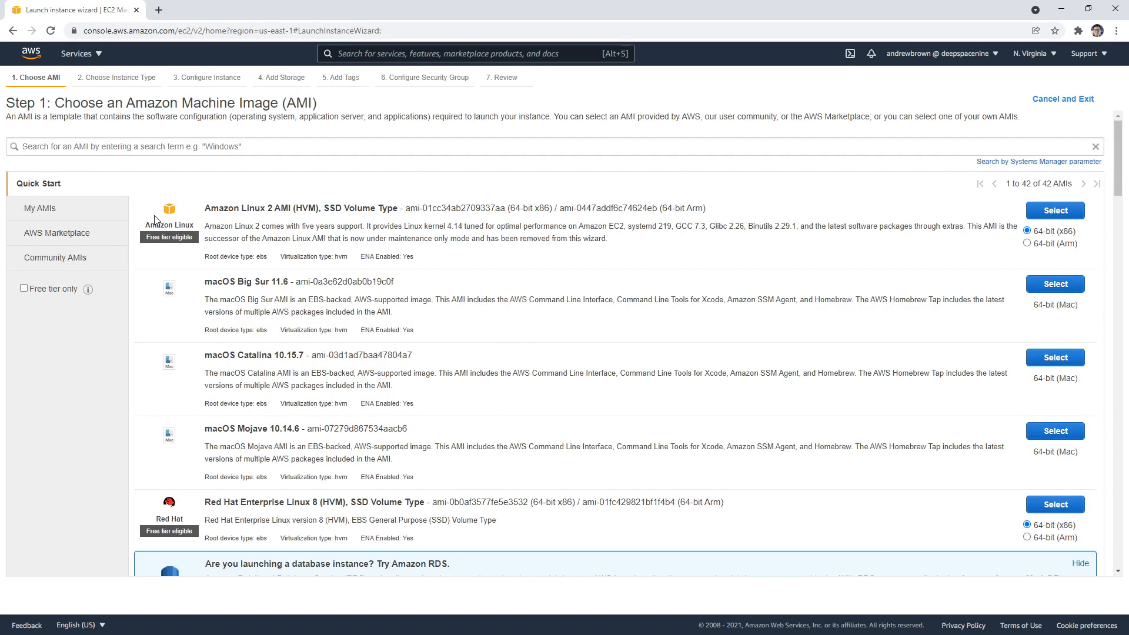
Look at the AWS Marketplace and Community AMIs, and return to the Quick Start AMIs
click(101, 230)
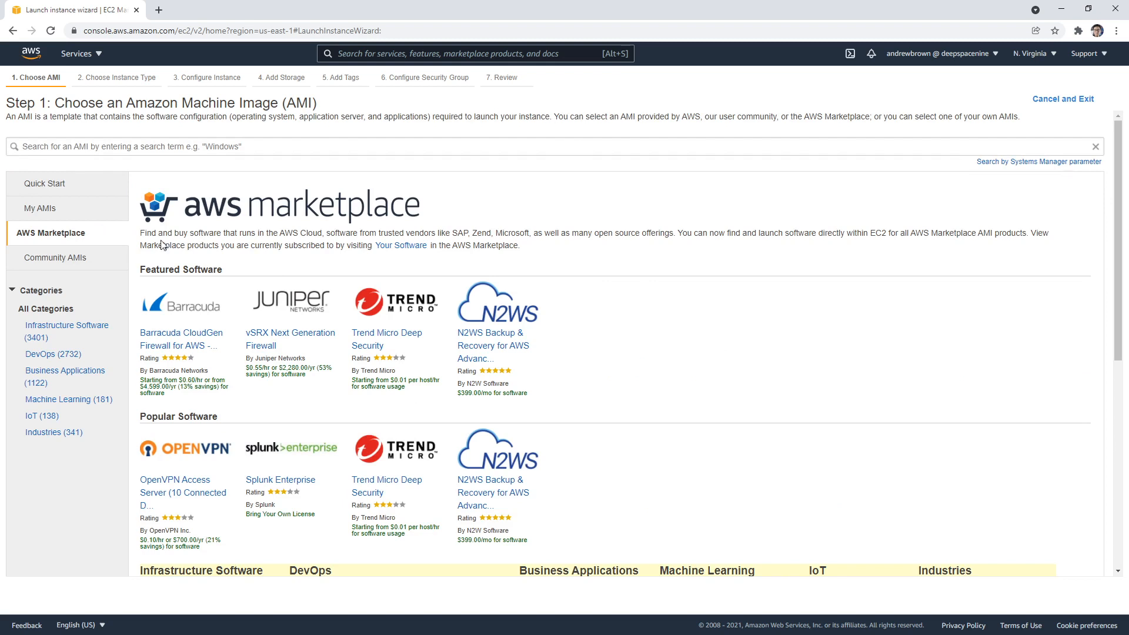
click(75, 263)
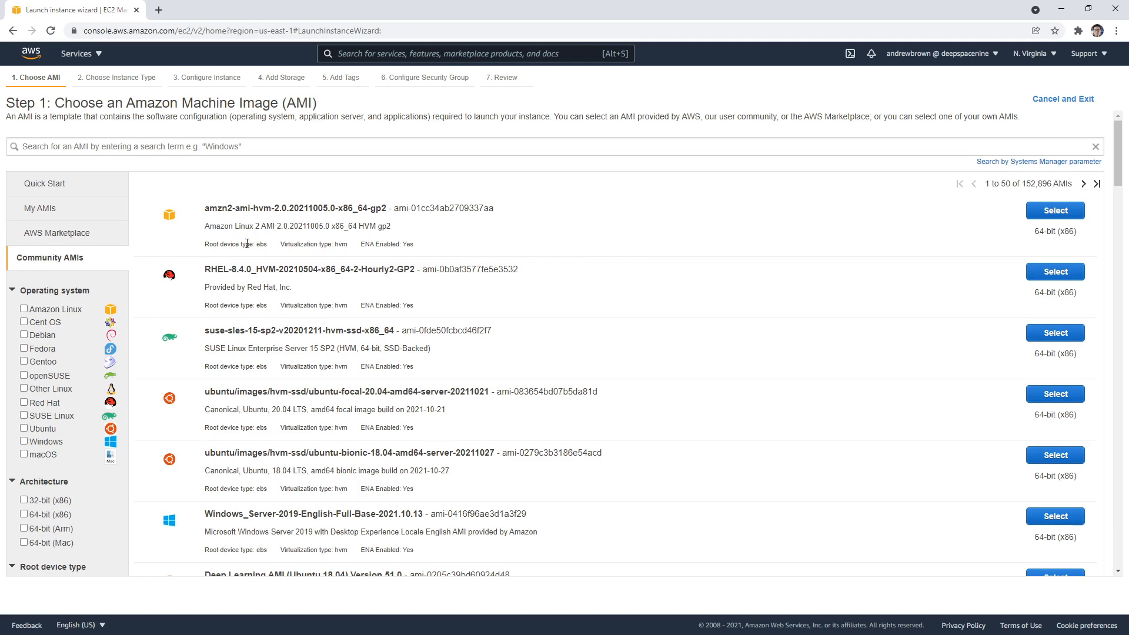
click(27, 190)
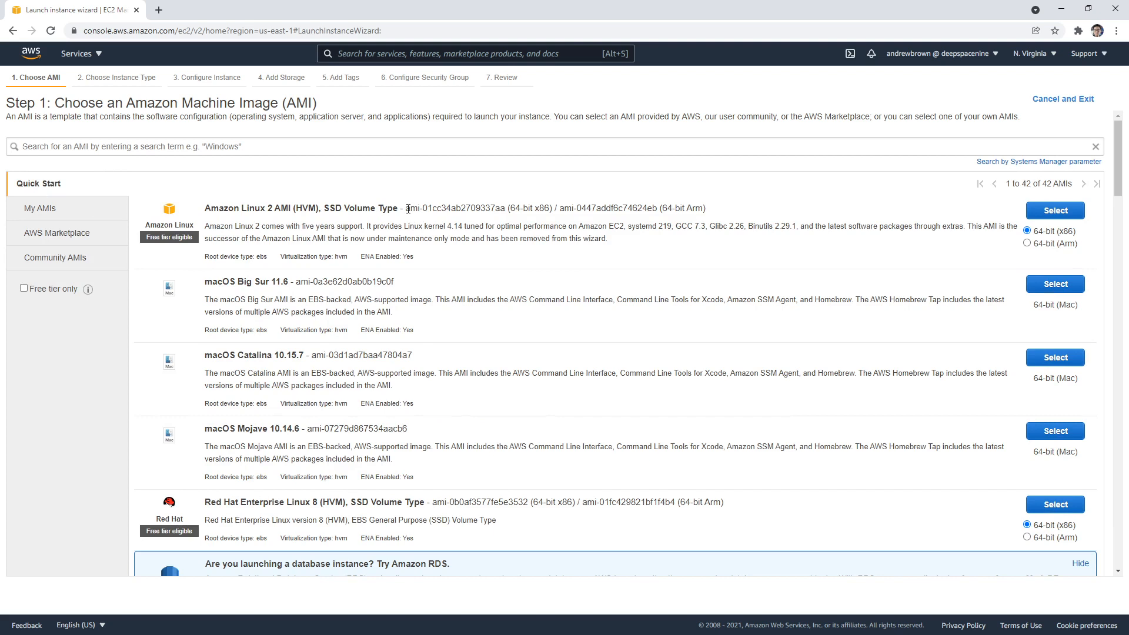
Examine the Amazon Linux 2 AMI's ID, the list of regions, and its 64-bit x86 and 64-bit Arm variants
drag(406, 208, 502, 209)
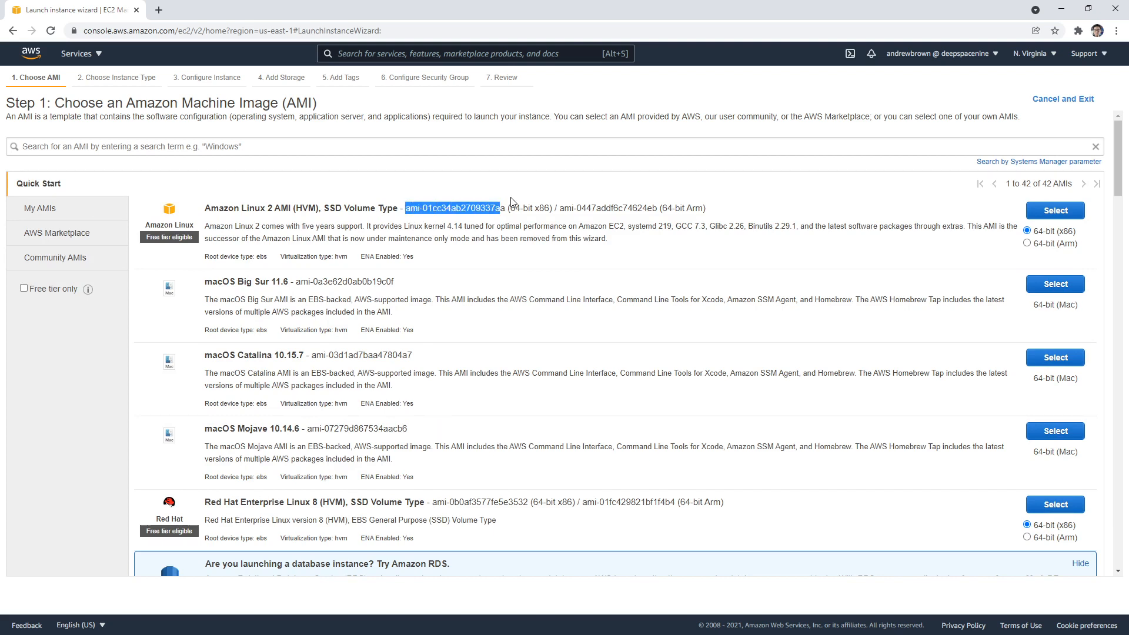
click(1047, 53)
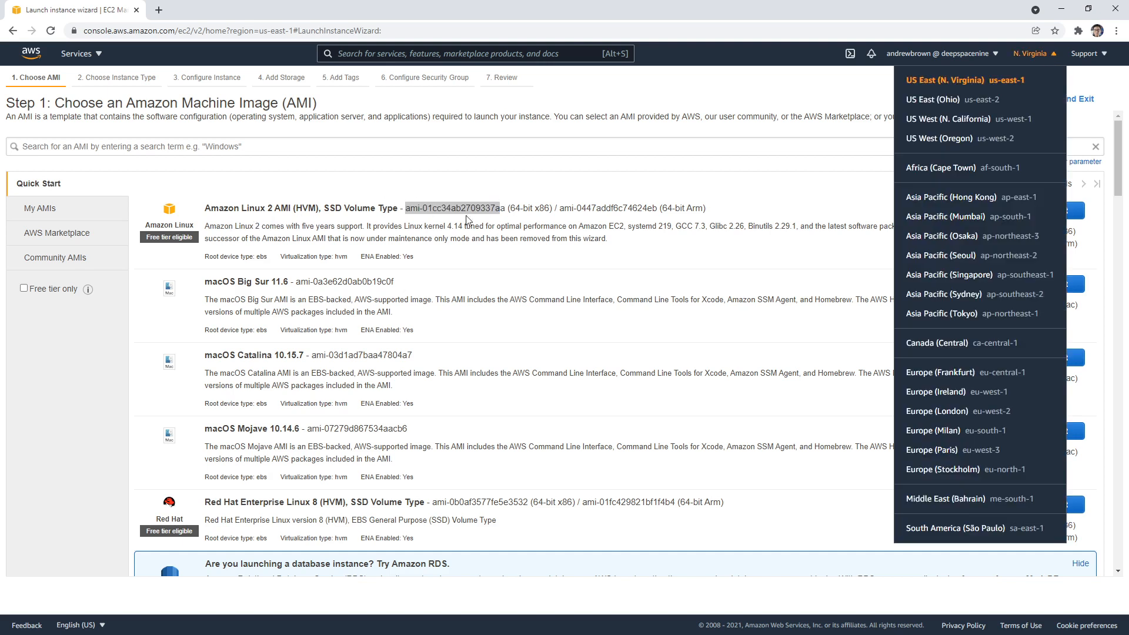
click(458, 210)
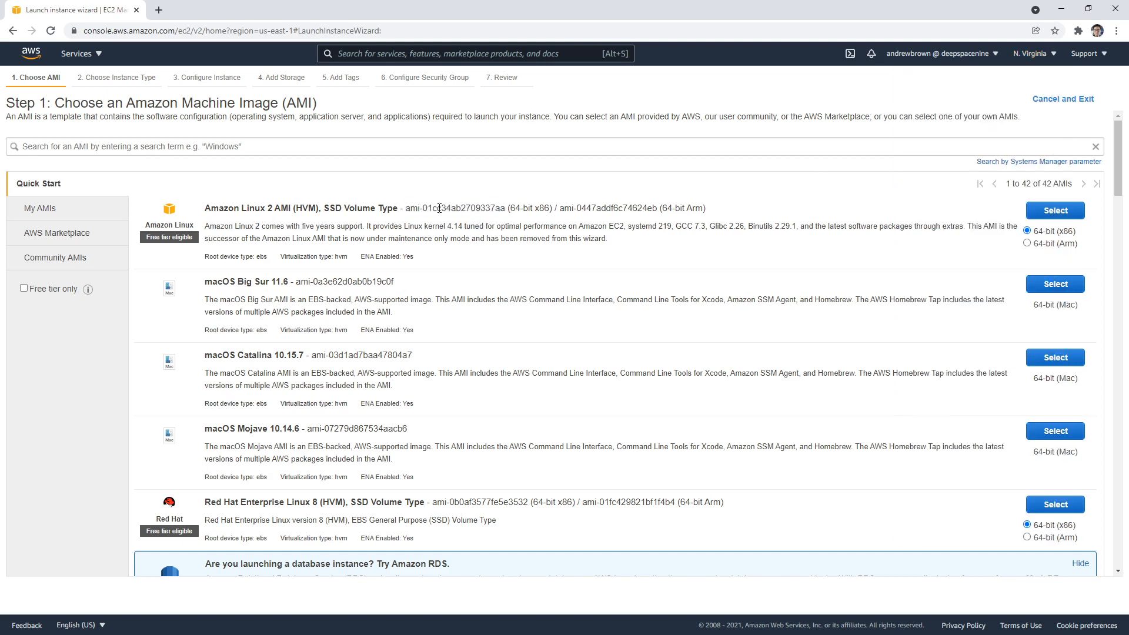
drag(508, 208, 551, 208)
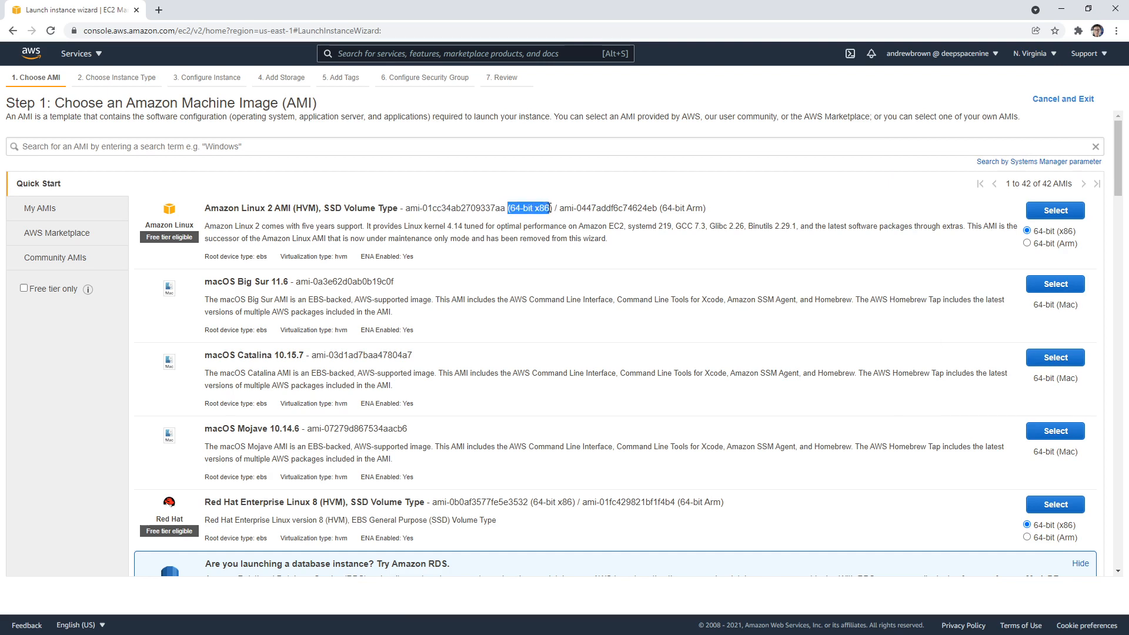
drag(658, 209, 715, 210)
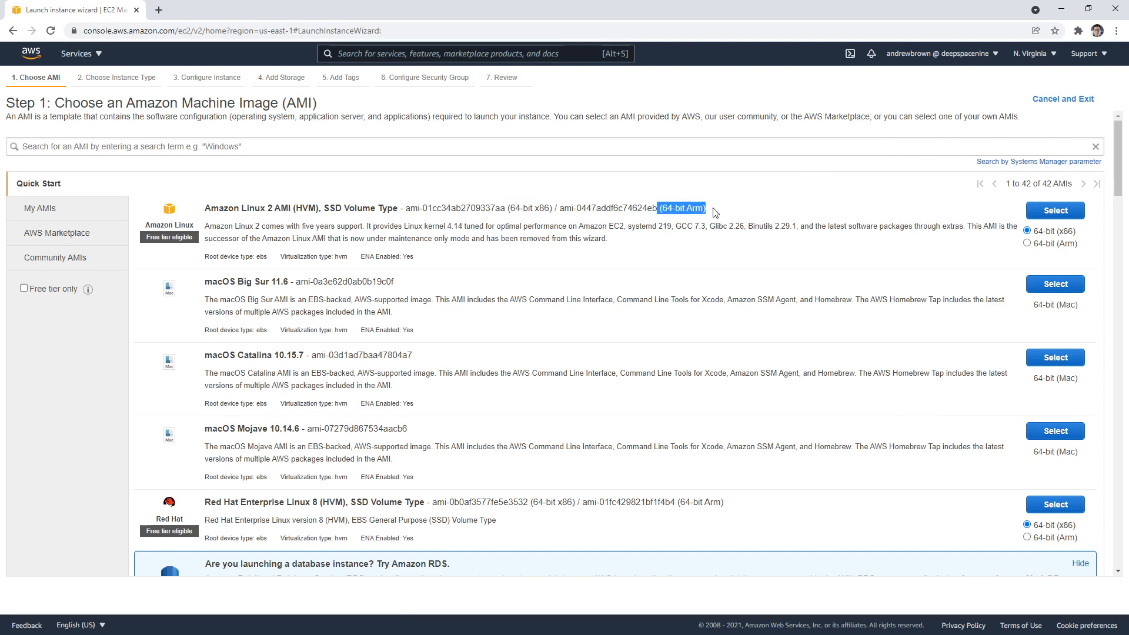
click(511, 223)
drag(507, 209, 550, 210)
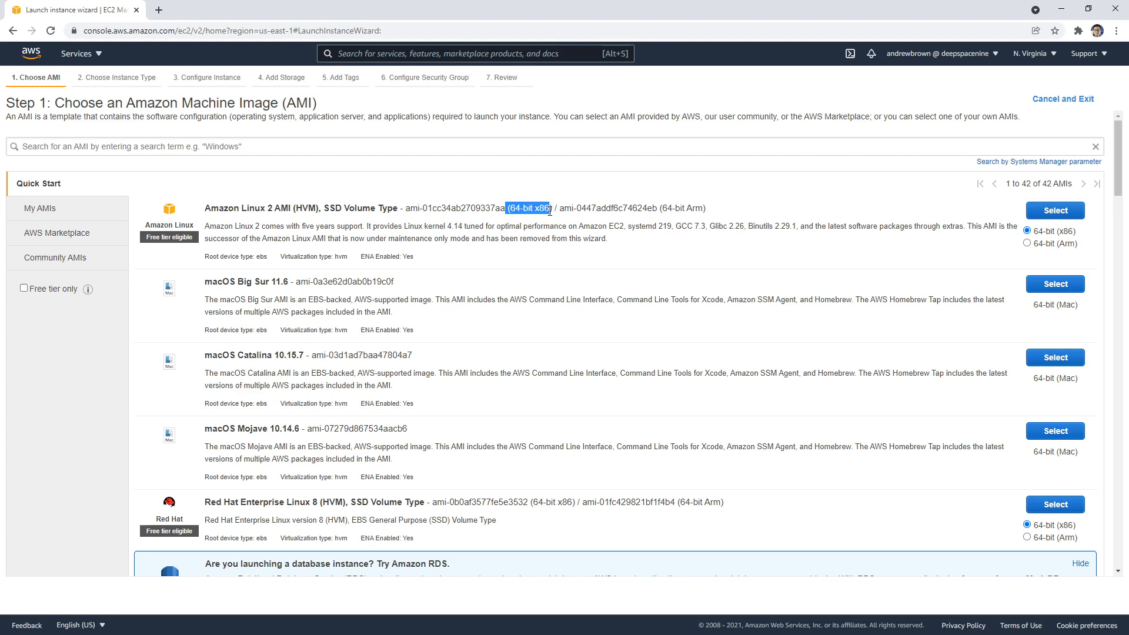
click(490, 214)
Choose the 64-bit (x86) Amazon Linux 2 AMI for the instance and check the free tier details of the t2.micro type
click(1054, 213)
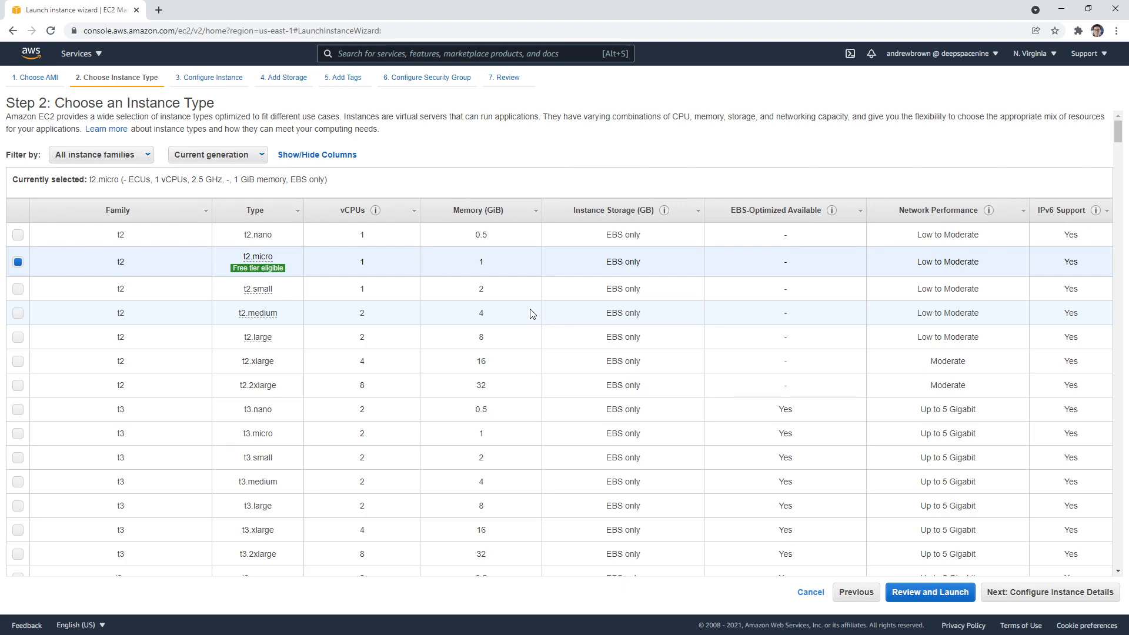
mouse_move(318, 277)
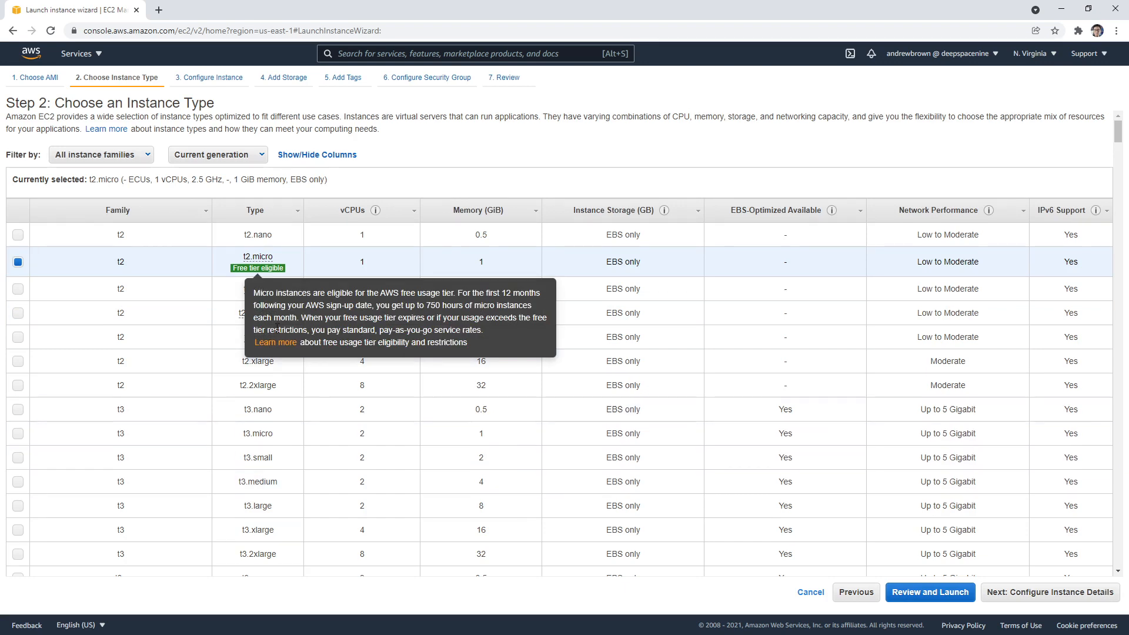
drag(290, 260, 245, 251)
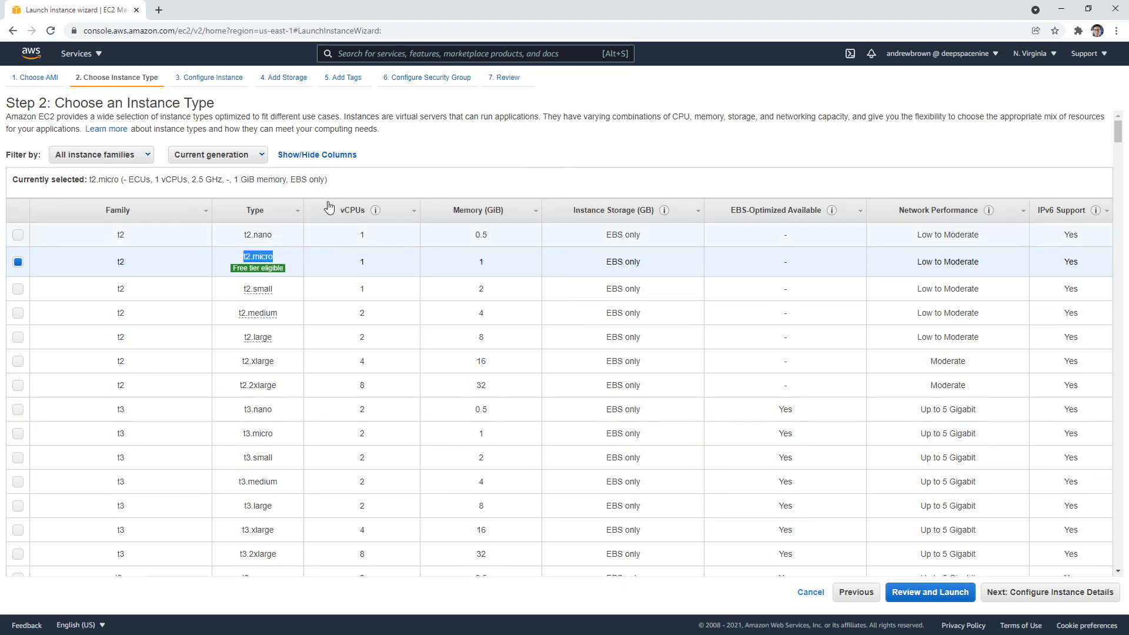
Search the web for "ec2 pricing aws" in a new browser tab and open the Amazon EC2 Pricing page
click(158, 10)
text(ec2 pe)
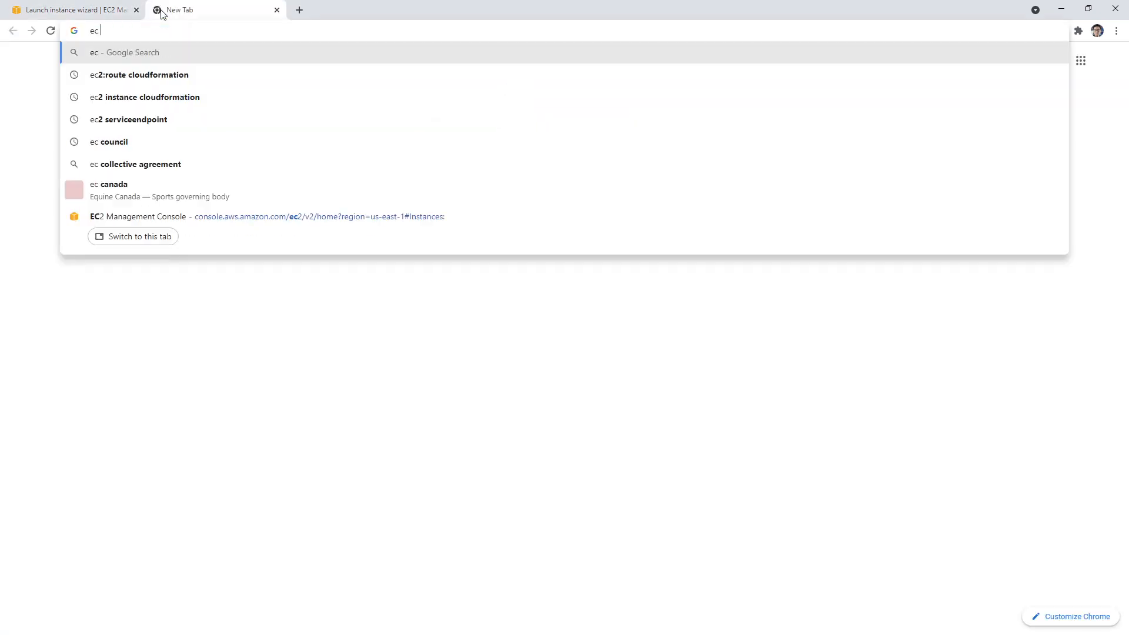
key(BackSpace)
text(ricing)
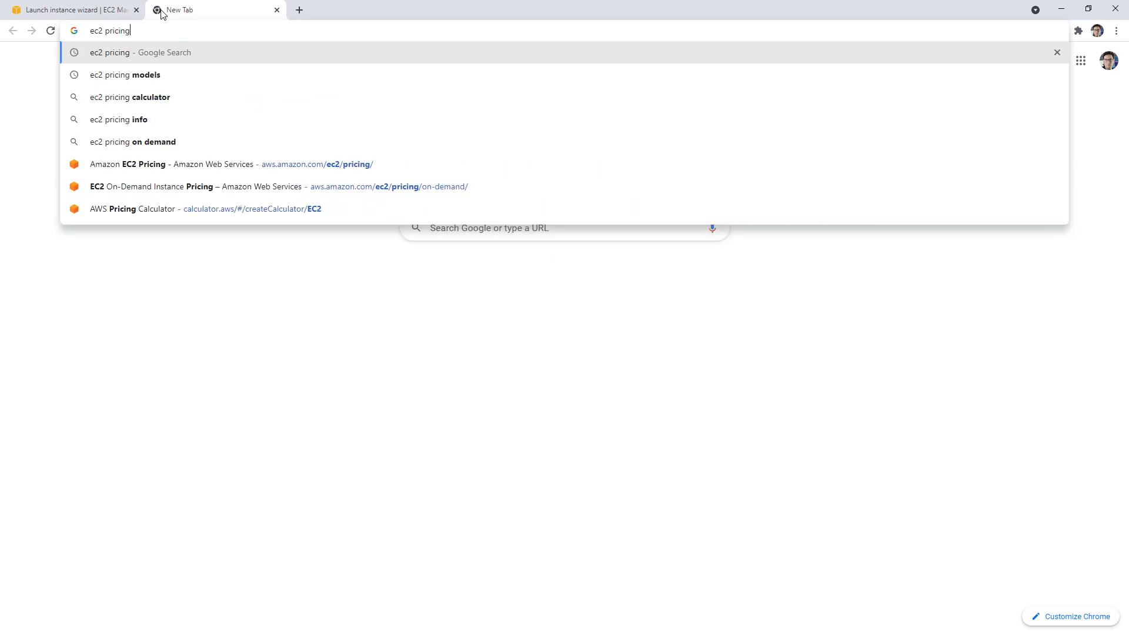
text( aws)
key(Return)
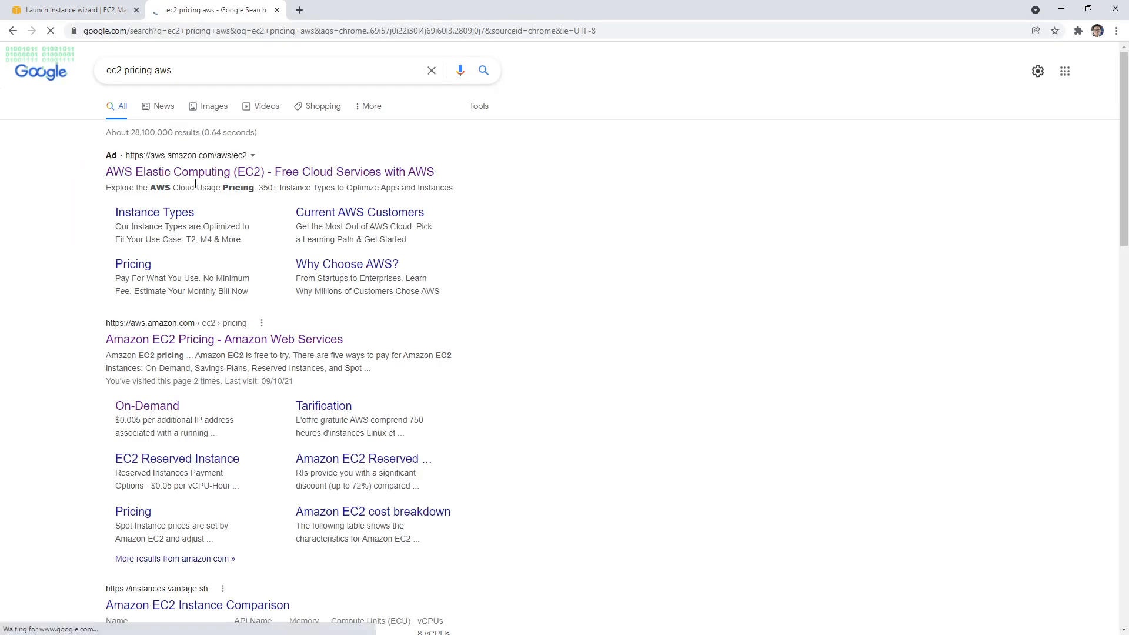
click(222, 341)
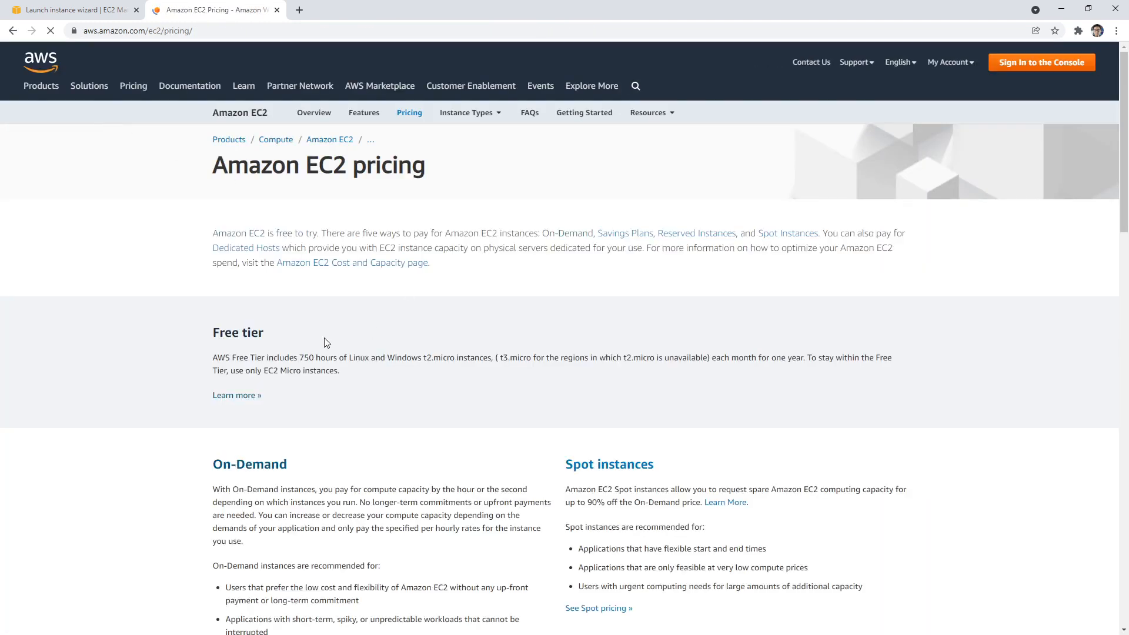
Open the EC2 On-Demand pricing page and look up t2.micro in the On-Demand plans table
scroll(341, 324, down, 3)
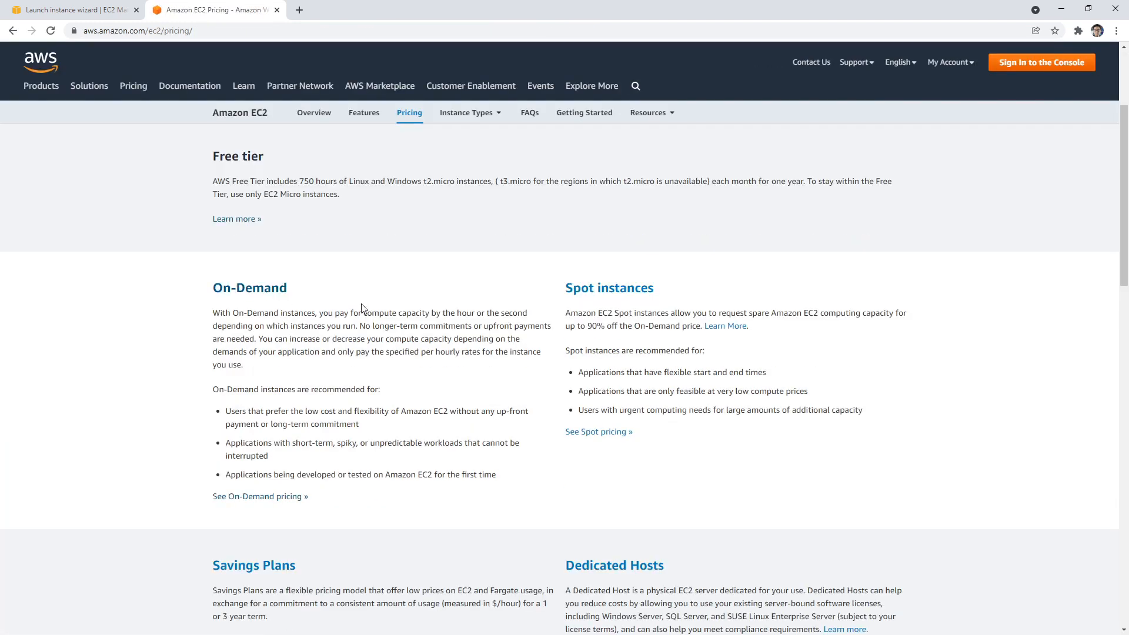
click(250, 288)
scroll(451, 353, down, 8)
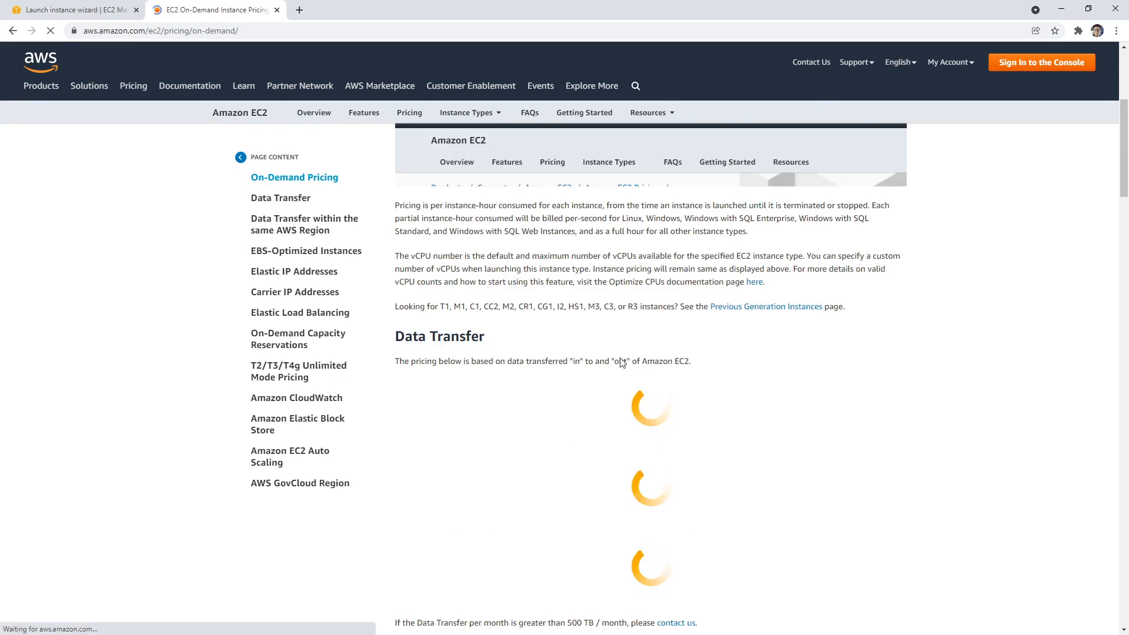
scroll(571, 351, down, 20)
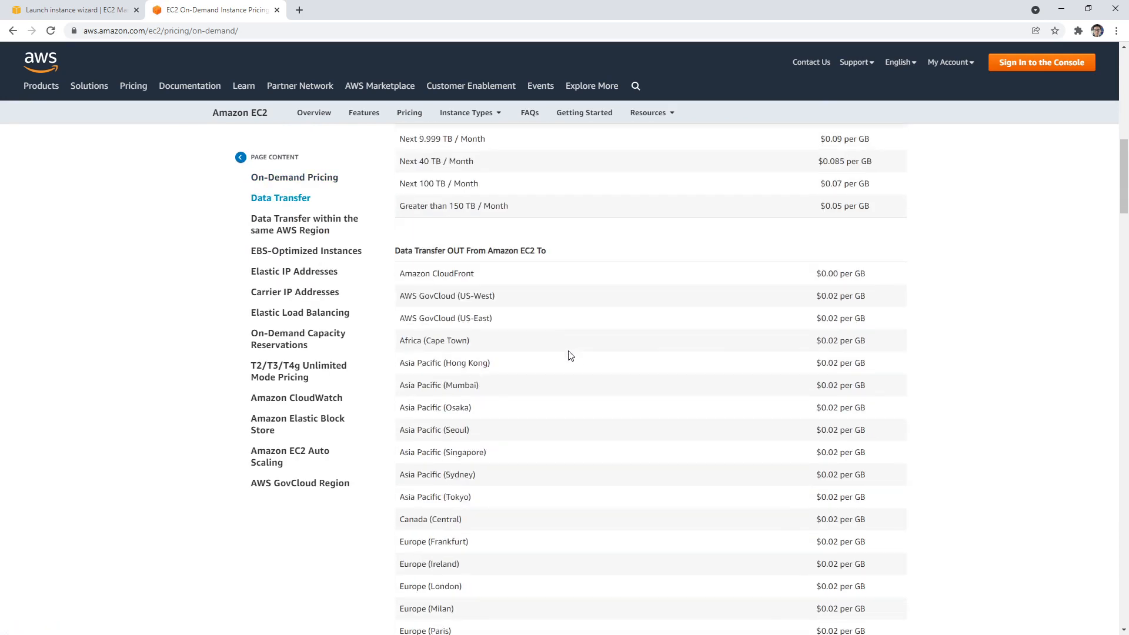
scroll(568, 351, down, 20)
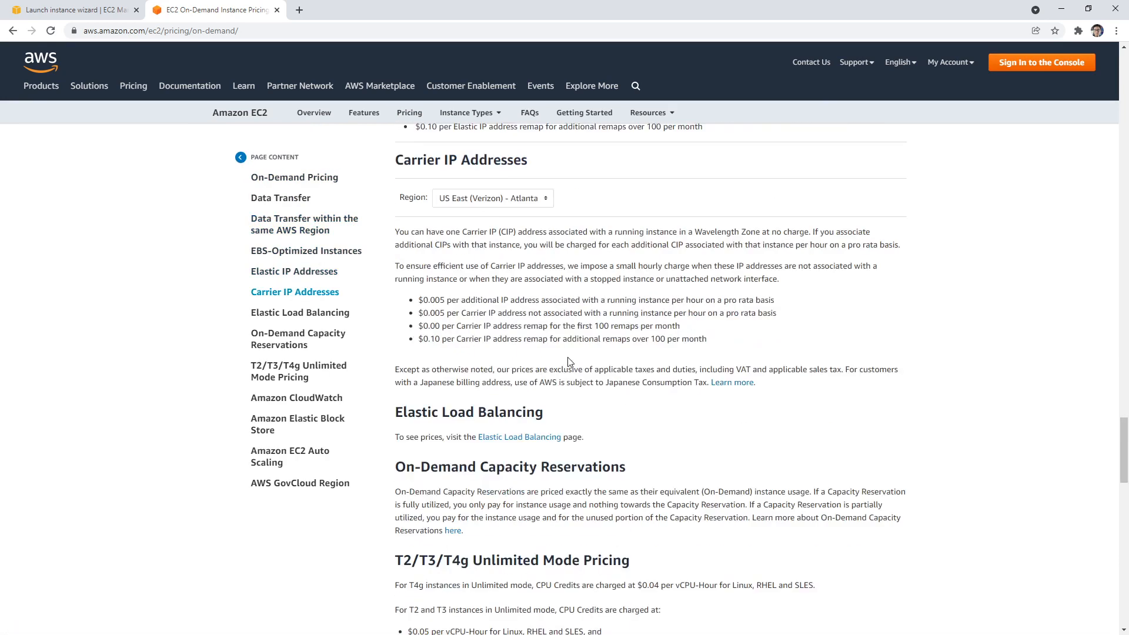
scroll(576, 385, up, 20)
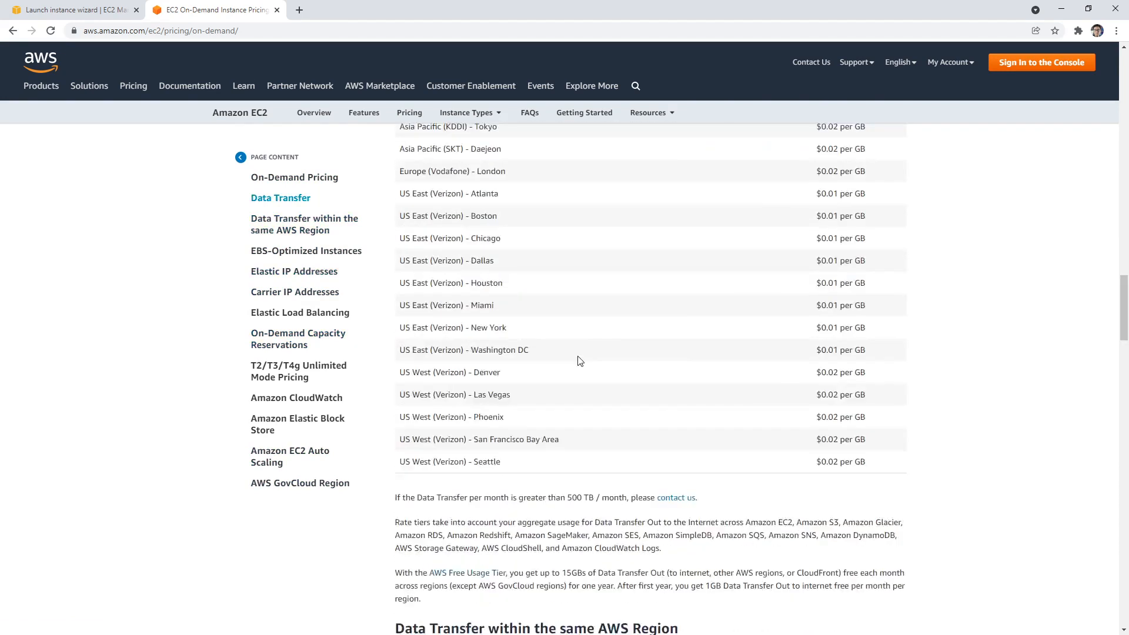
scroll(578, 358, up, 4)
scroll(611, 338, down, 1)
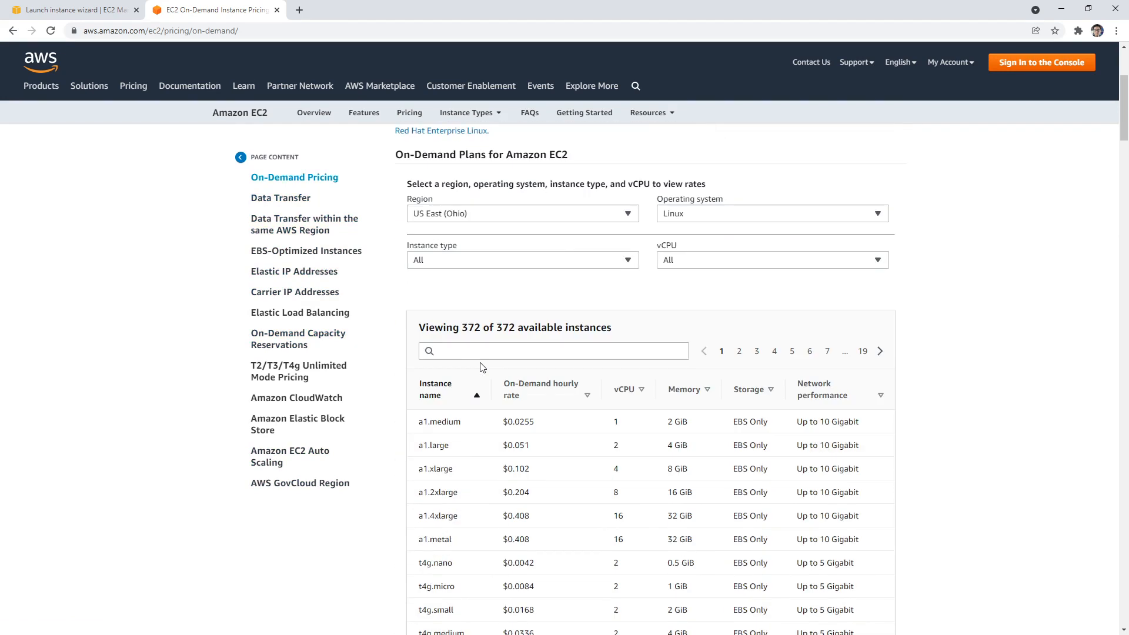
click(492, 351)
text(t2.micro)
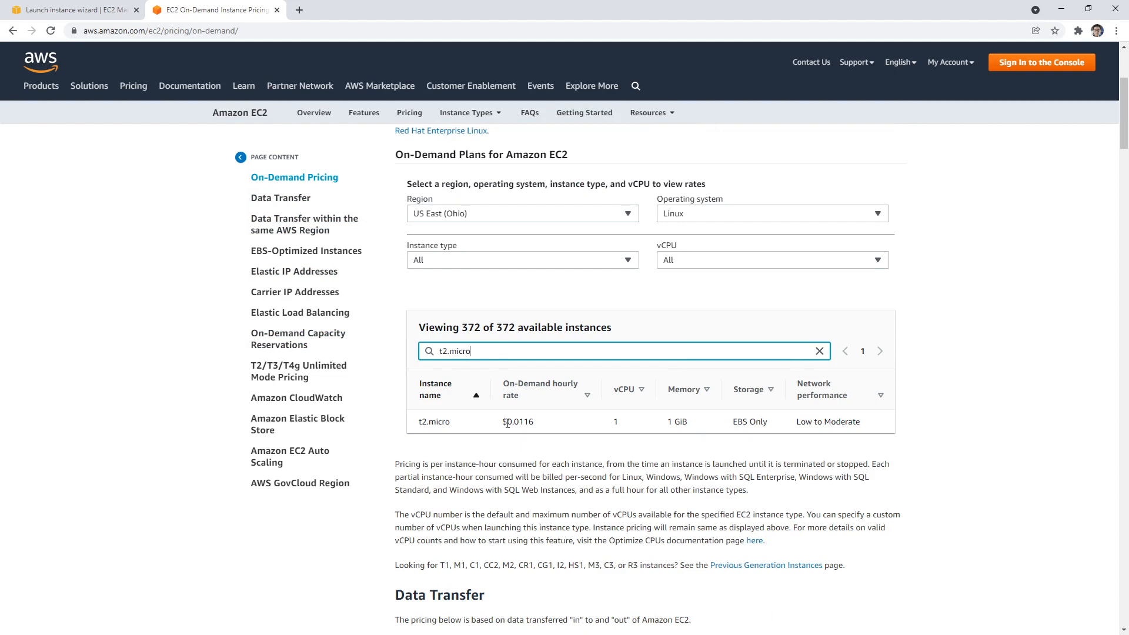
Calculate the monthly cost of t2.micro by evaluating 0.0116*730 in a new browser tab and return to the pricing page
drag(540, 424, 508, 422)
key(ctrl+c)
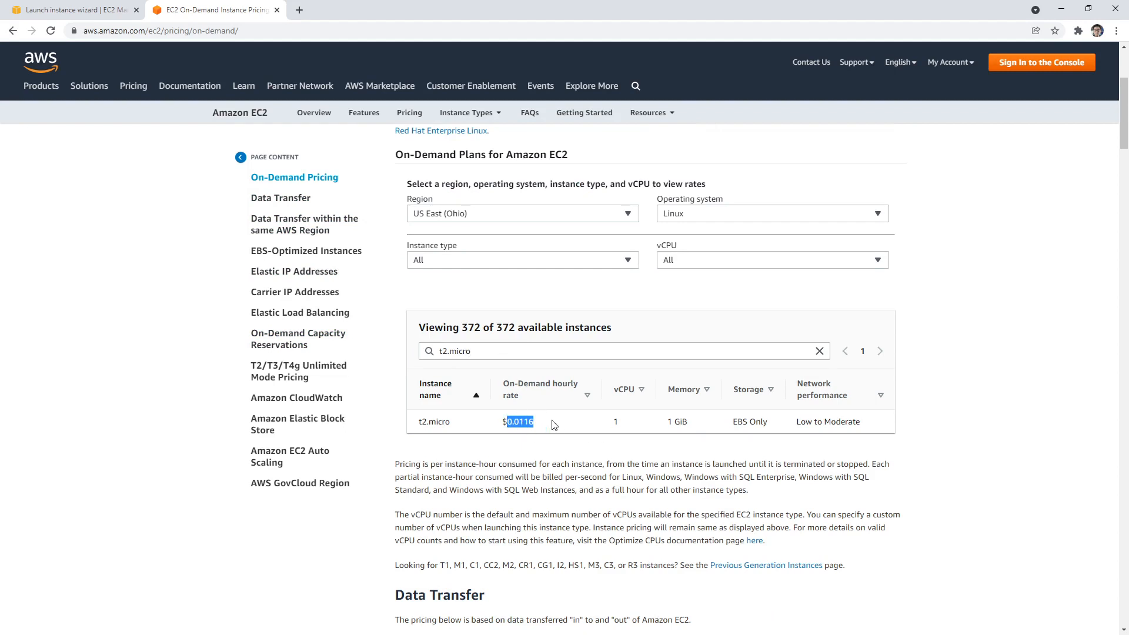
click(299, 10)
key(ctrl+v)
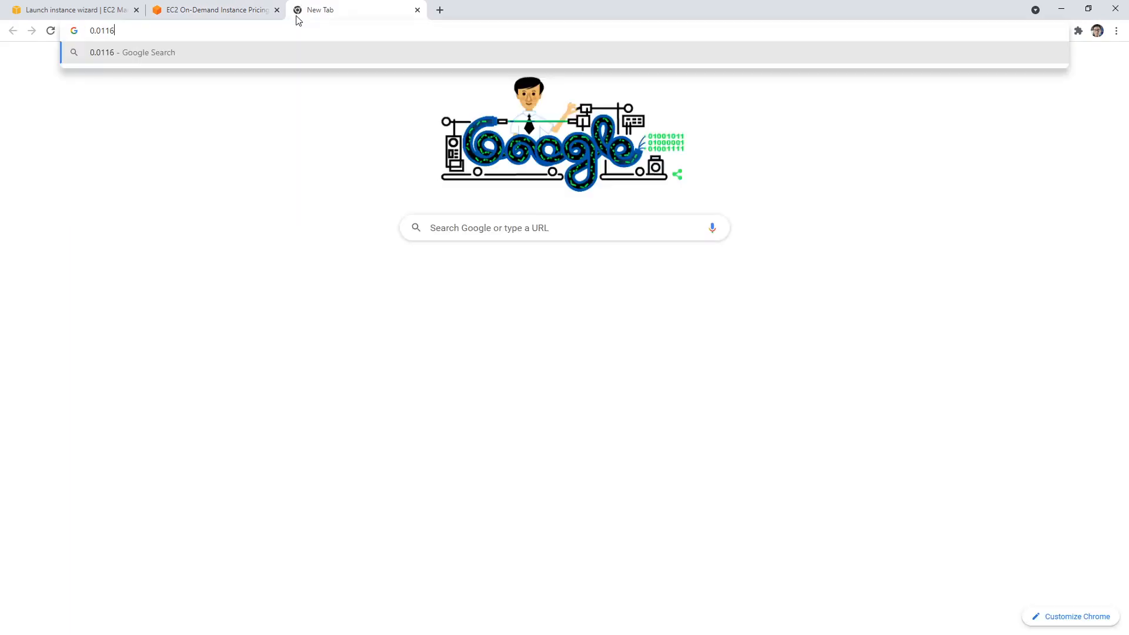
text(*730)
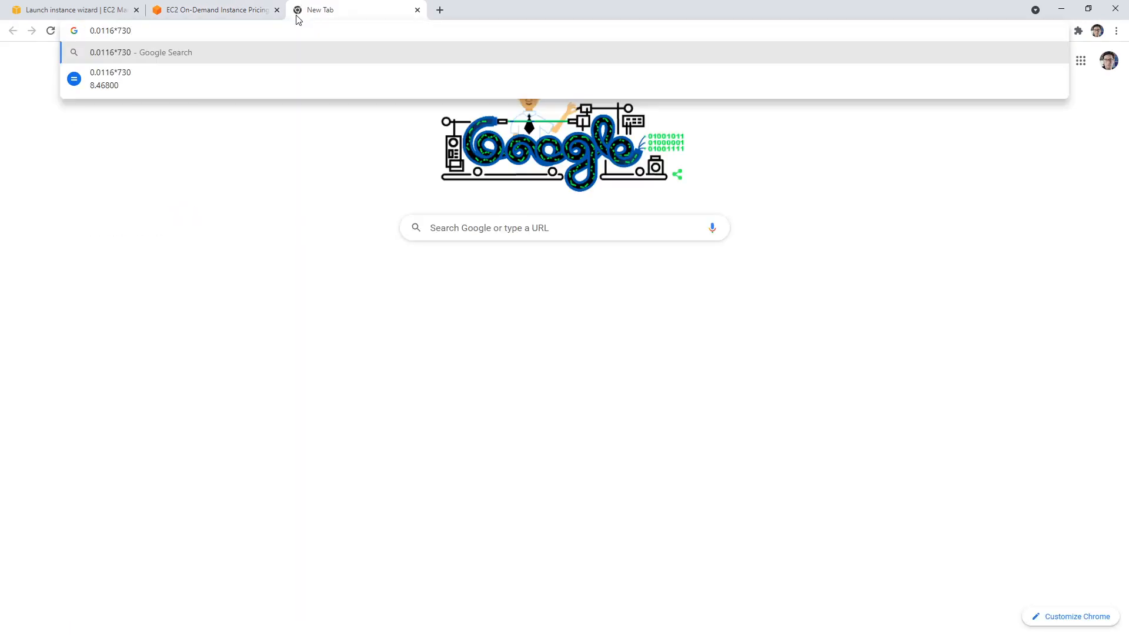
key(Return)
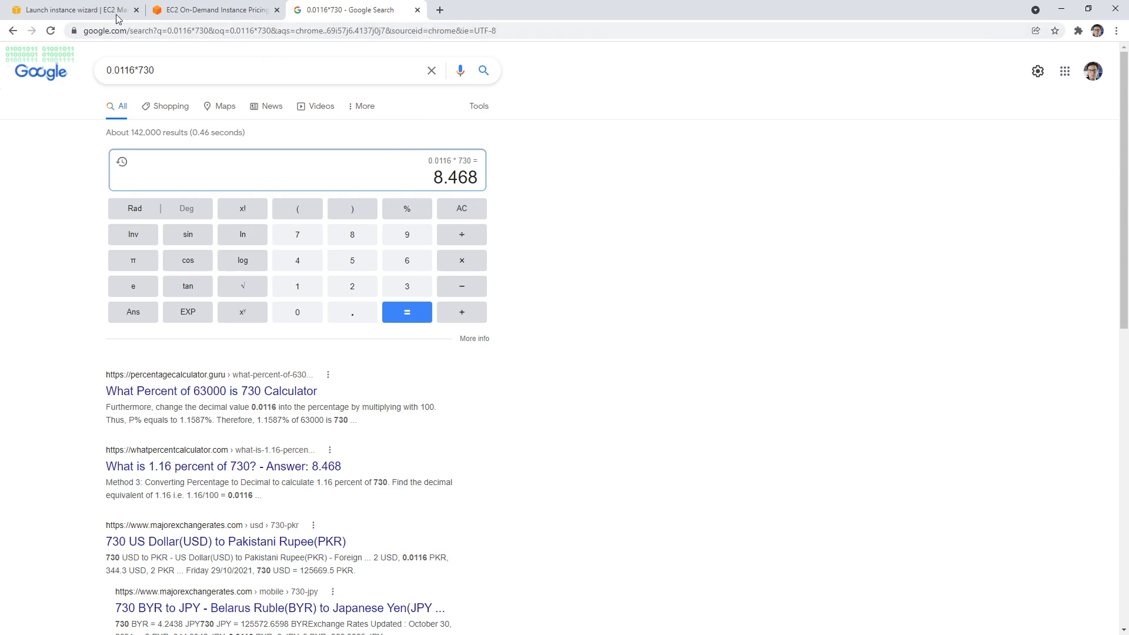
click(236, 16)
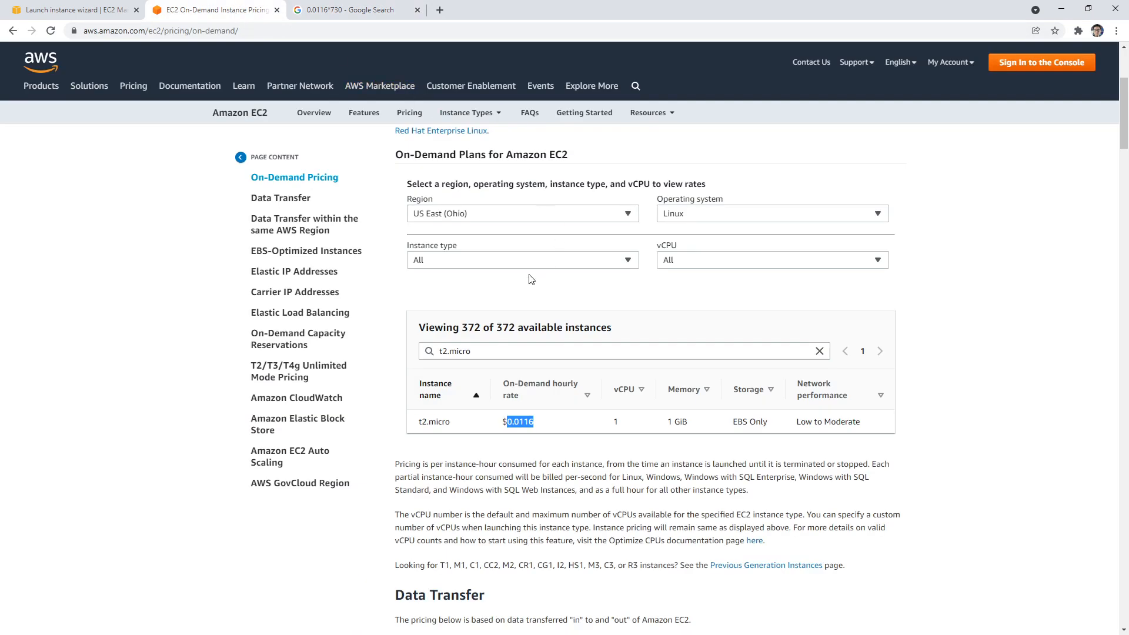
Return to the launch instance wizard, sort the instance types by vCPUs, and examine t2.micro's memory and network performance against the c6g.medium type
click(108, 12)
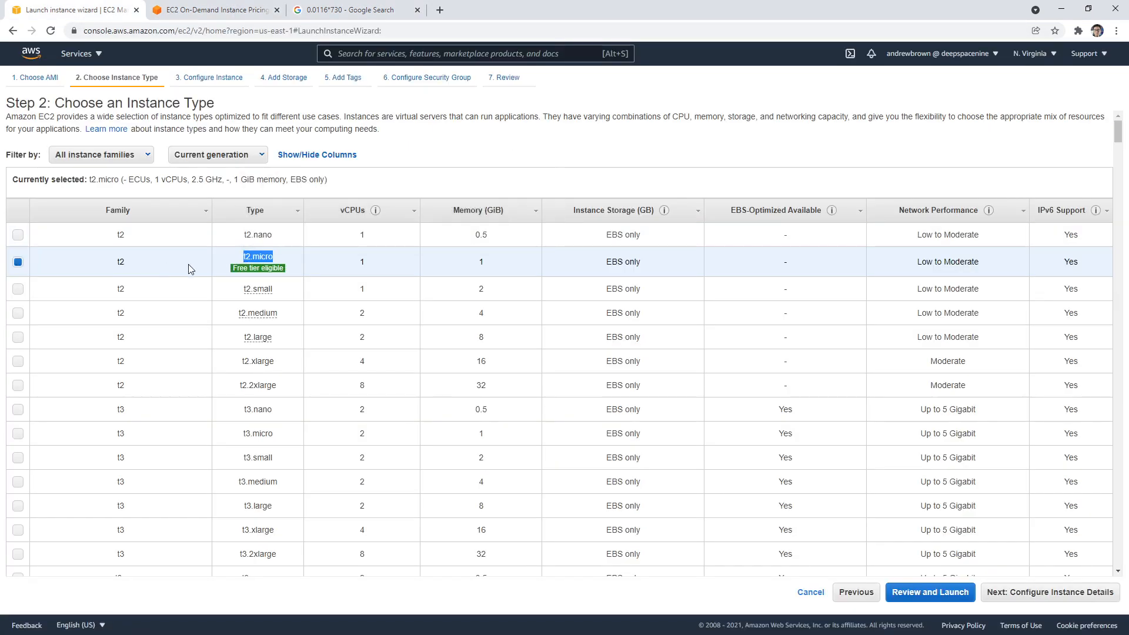
mouse_move(254, 261)
drag(338, 213, 351, 217)
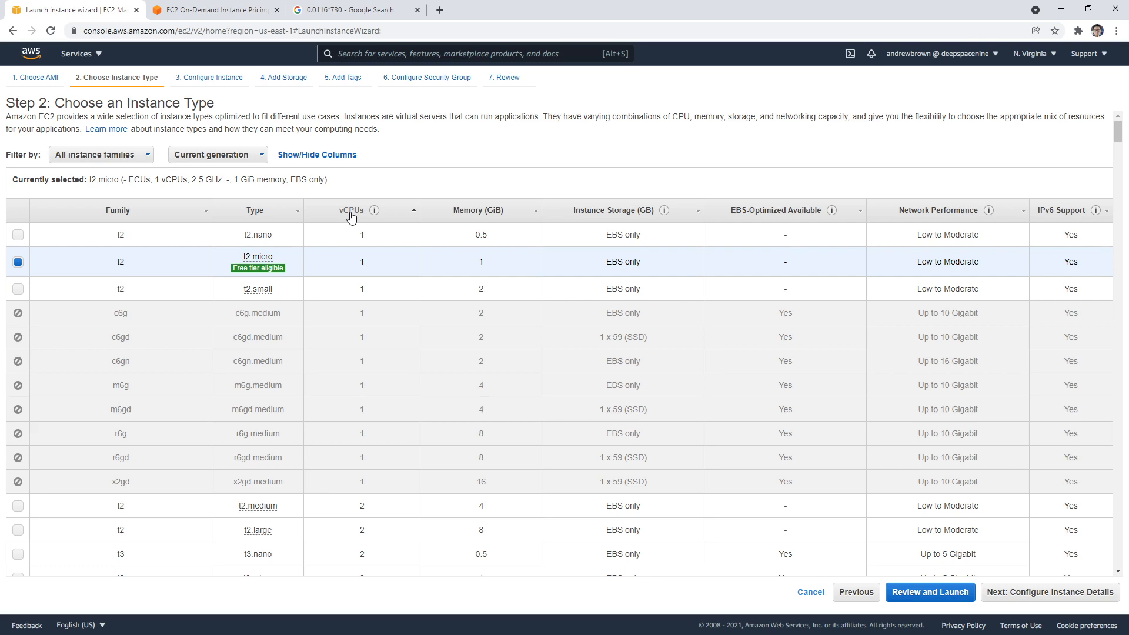
double_click(482, 262)
triple_click(920, 262)
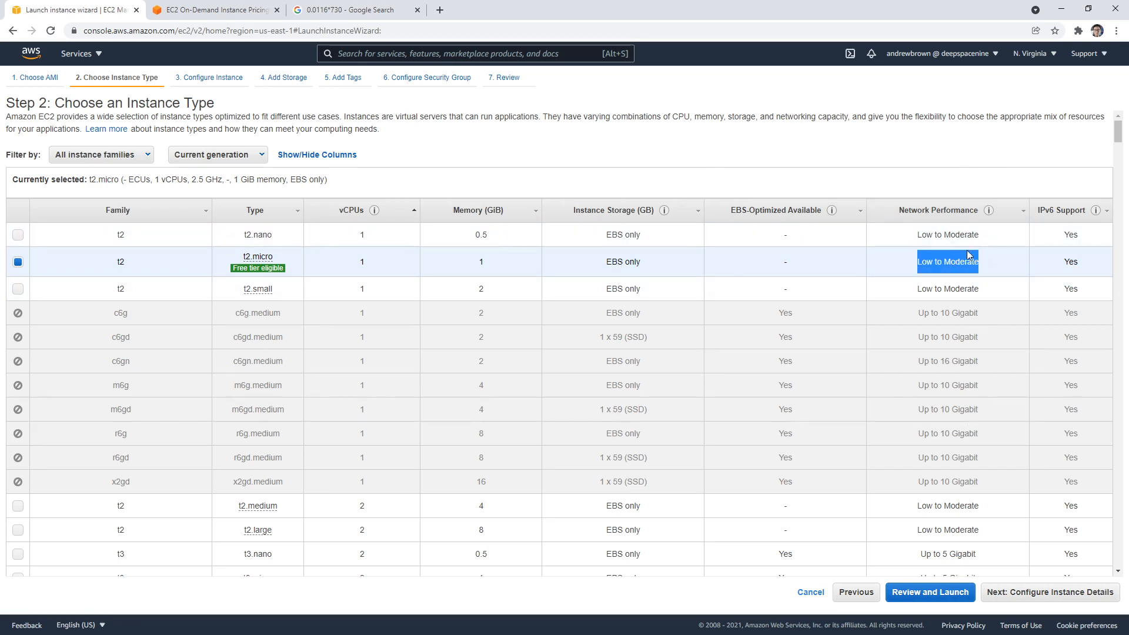
drag(919, 313, 996, 318)
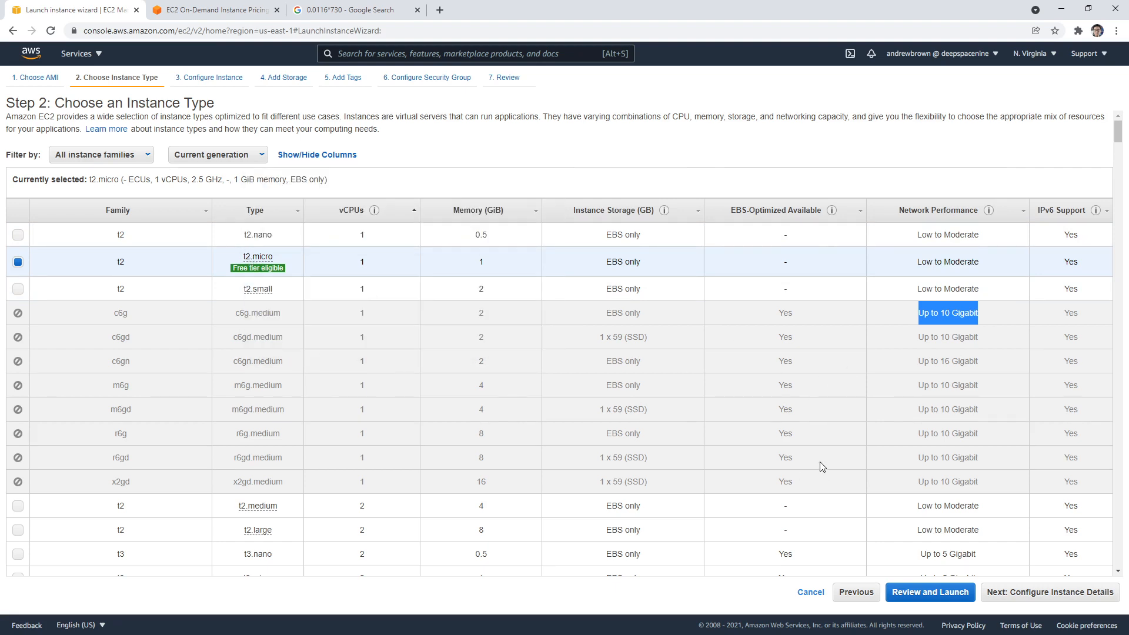
Check the available instance family and generation filters for the instance type list
click(143, 155)
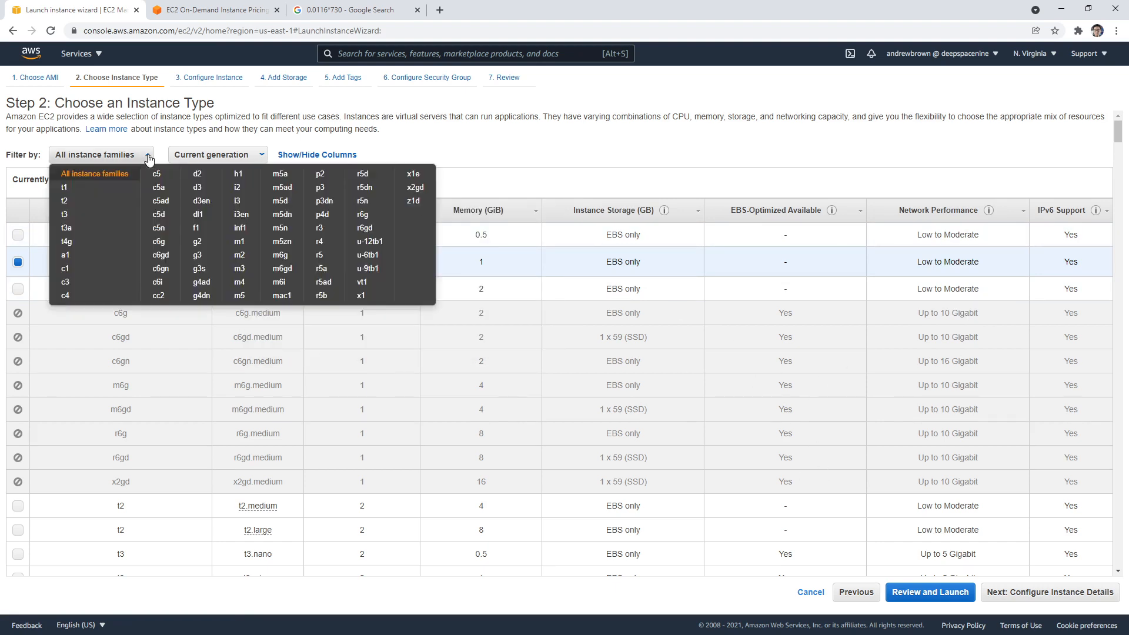
click(260, 143)
click(254, 156)
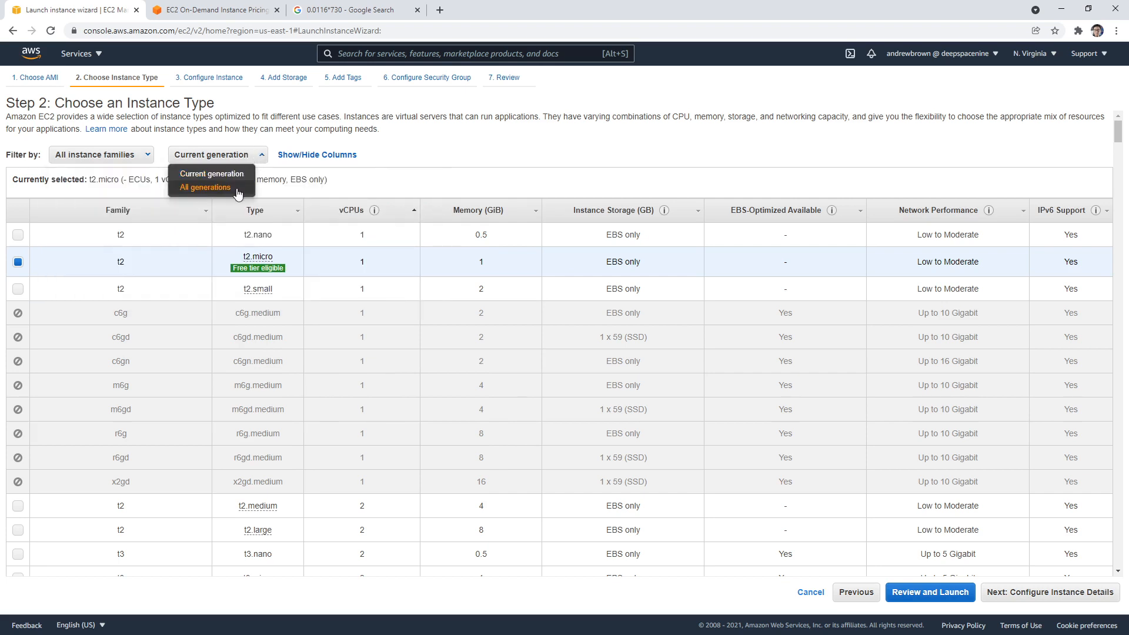
click(248, 128)
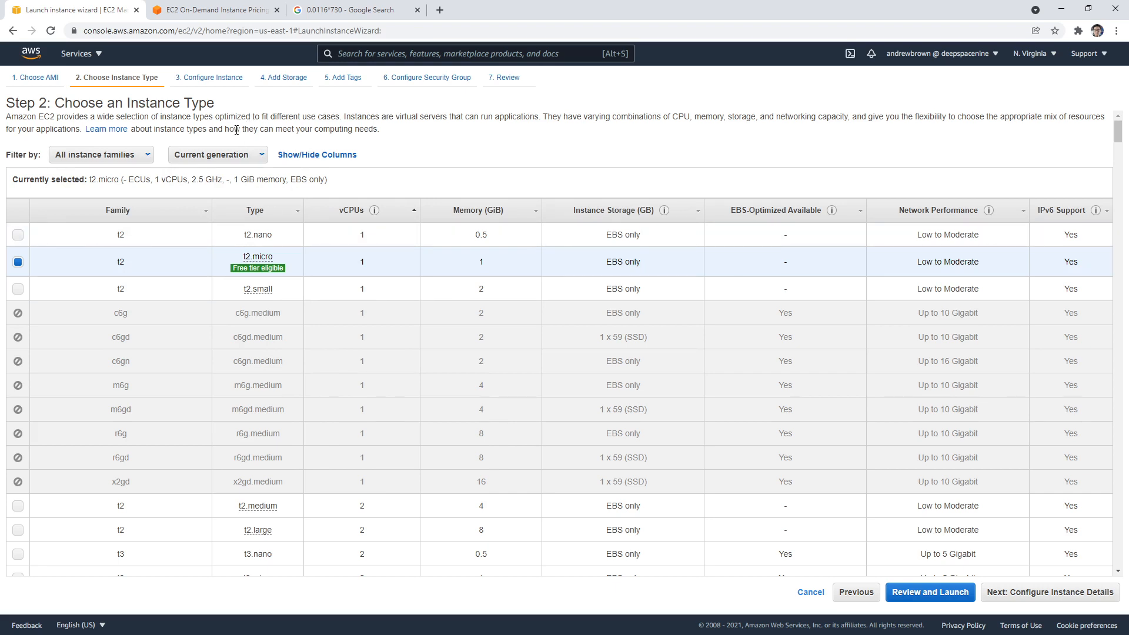
Proceed to Configure Instance Details and briefly enable Spot instances to check the current price per Availability Zone
click(1018, 595)
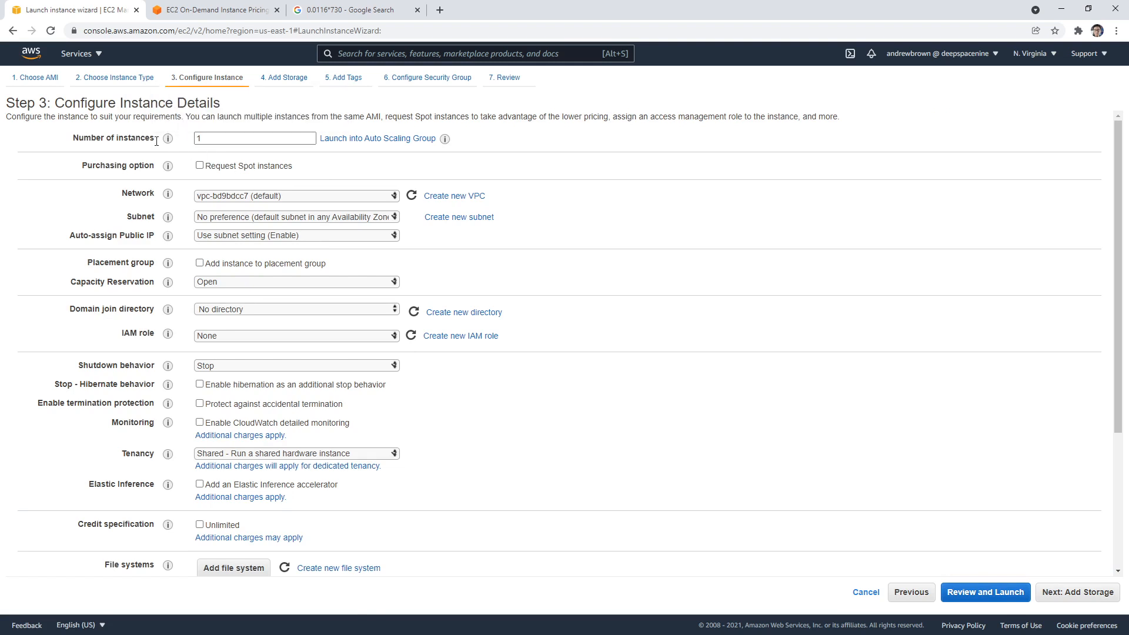
click(241, 141)
click(199, 166)
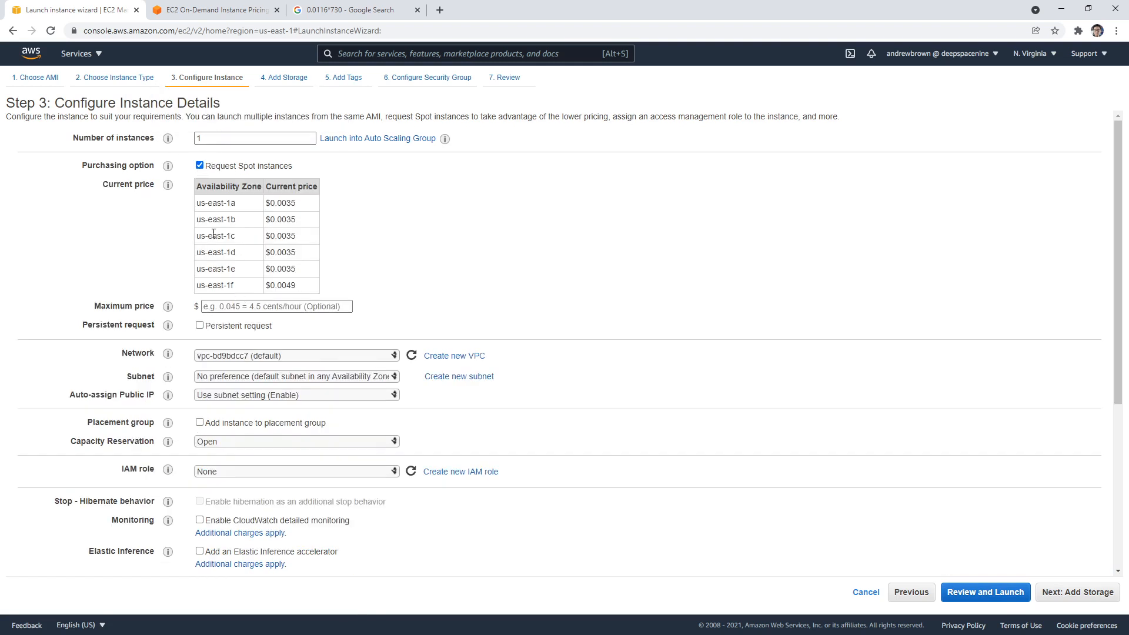
click(199, 166)
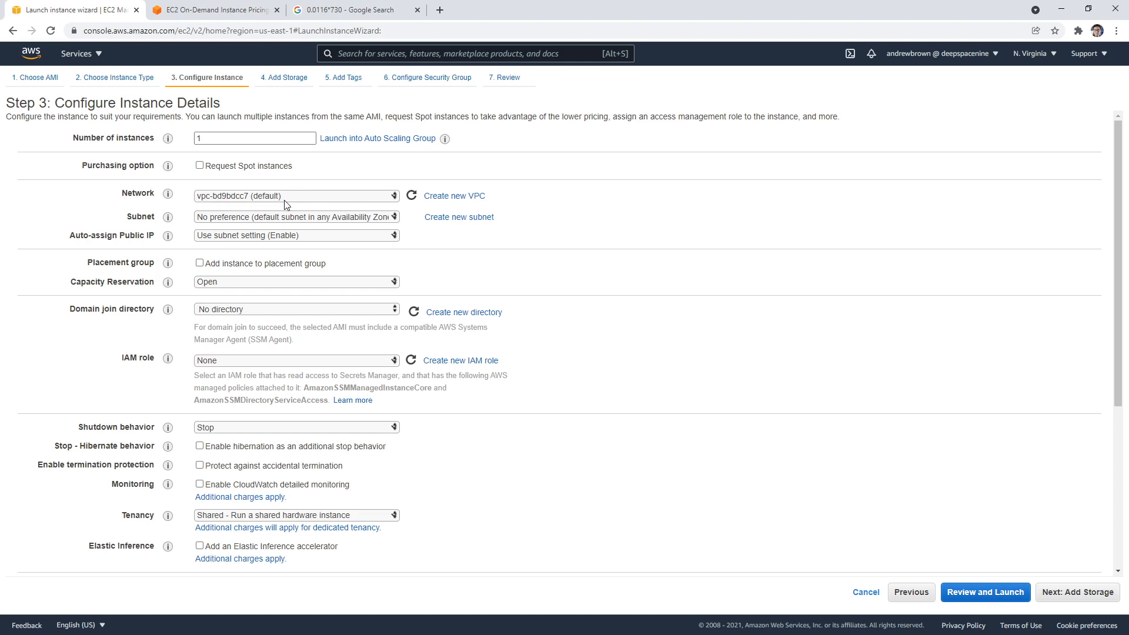
Review the subnet and auto-assign public IP options, keeping no subnet preference and the subnet setting for public IP
click(235, 217)
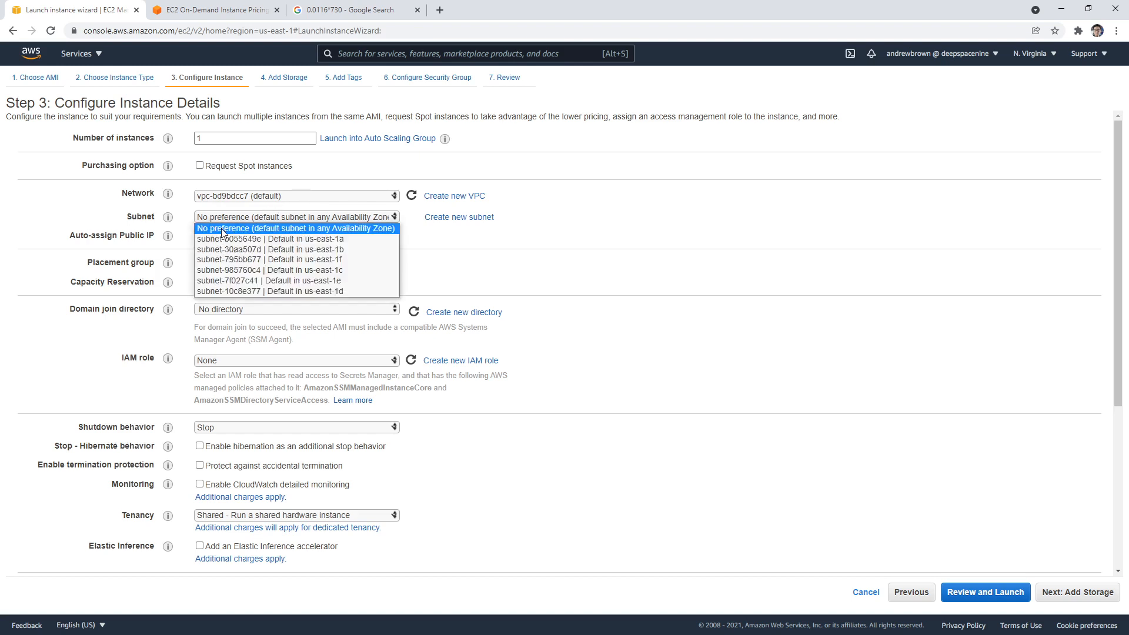
click(310, 228)
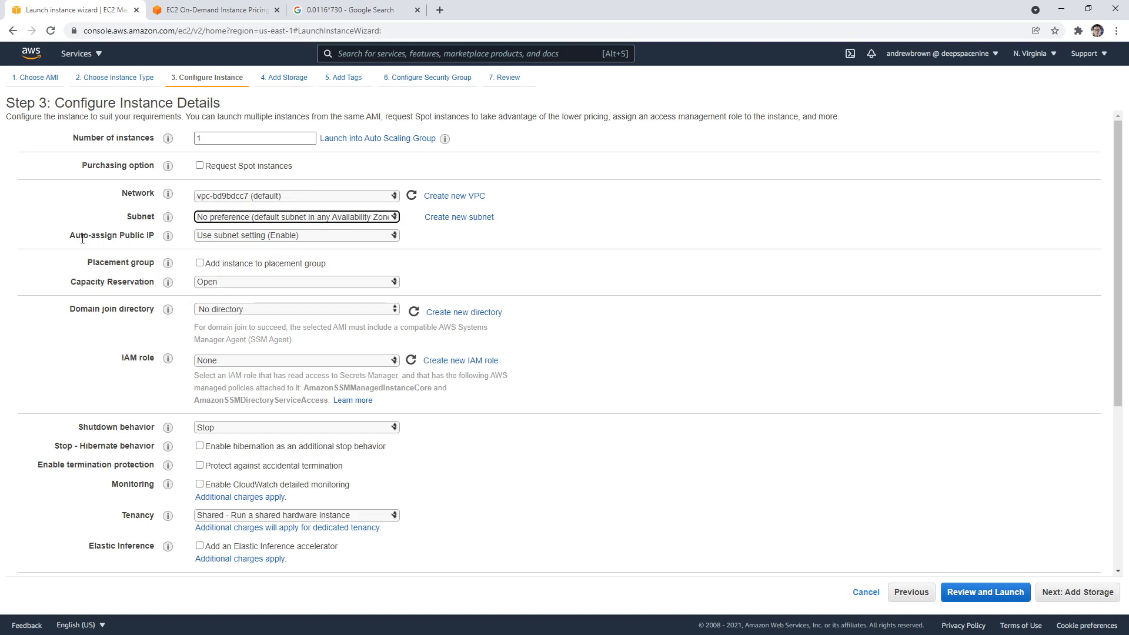
drag(69, 235, 163, 243)
click(228, 236)
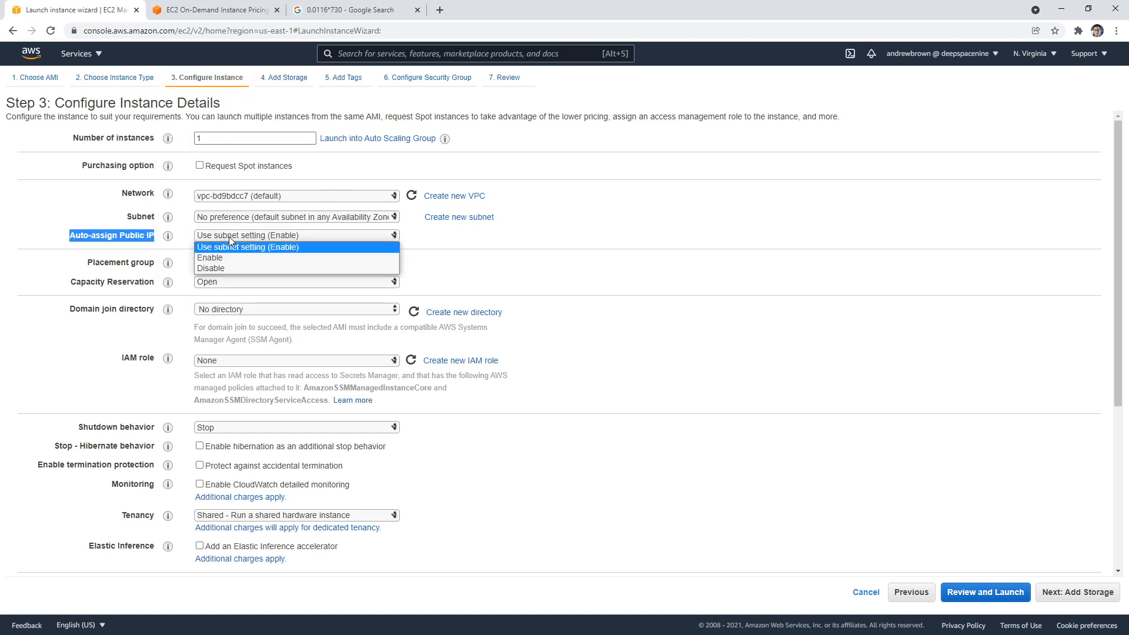
click(538, 246)
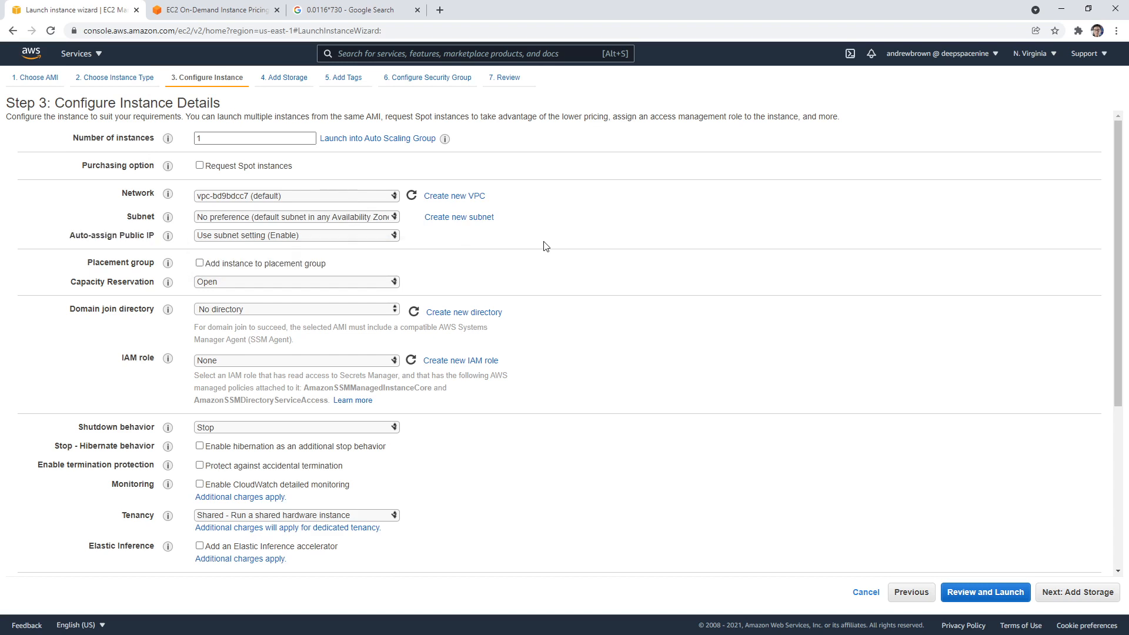
click(287, 242)
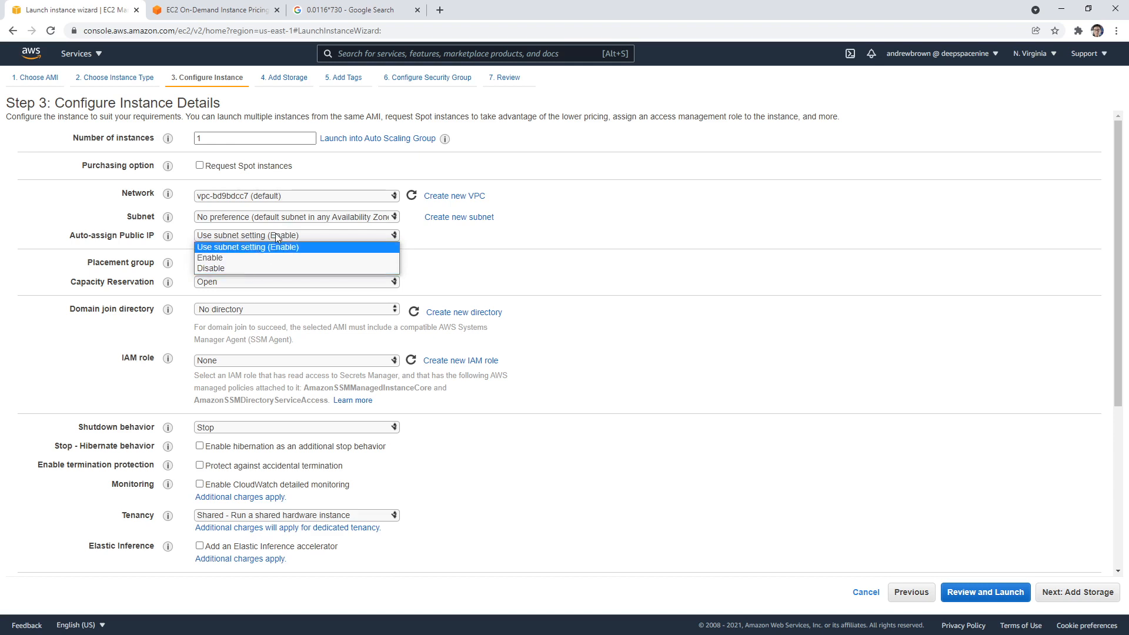
click(352, 236)
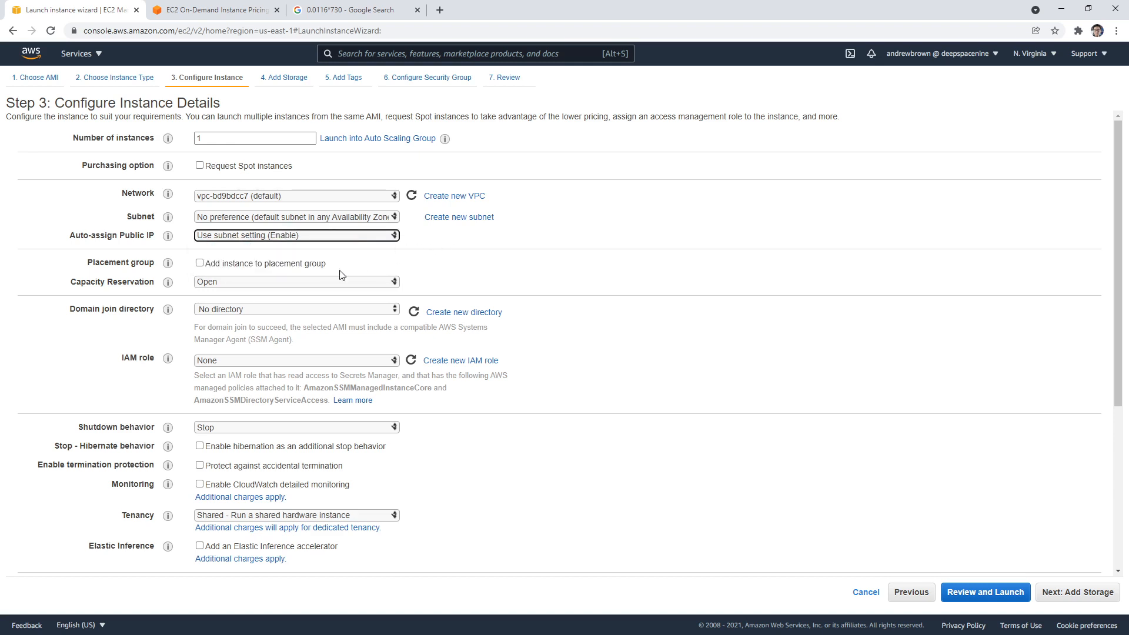
Review the placement group and Capacity Reservation options, leaving the placement group off and the reservation set to Open
click(200, 264)
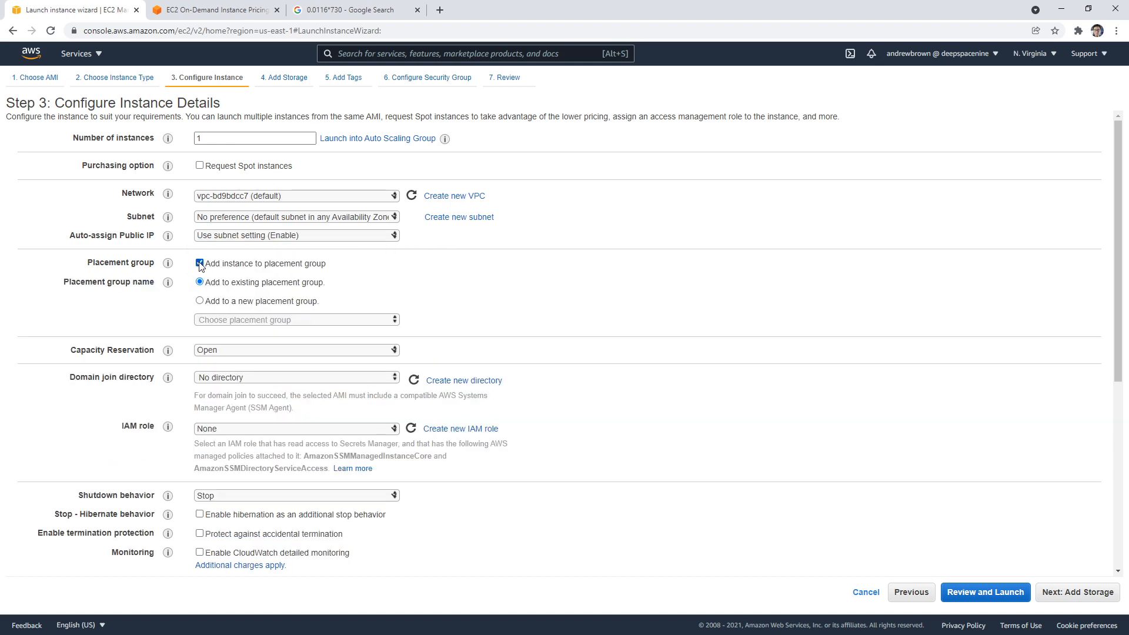
click(200, 264)
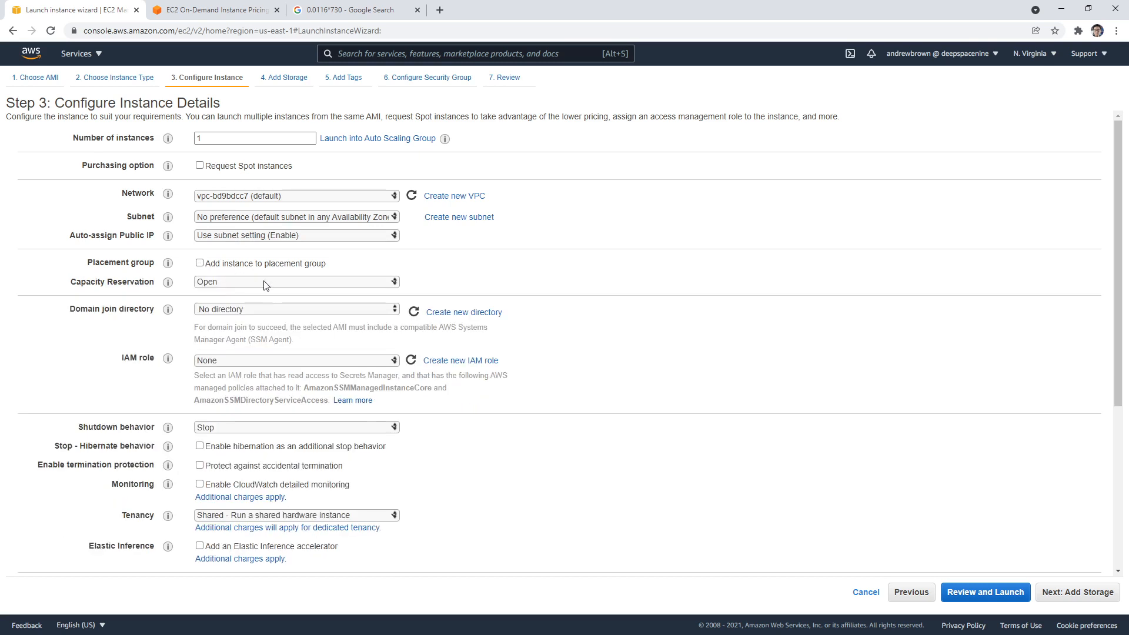
click(285, 285)
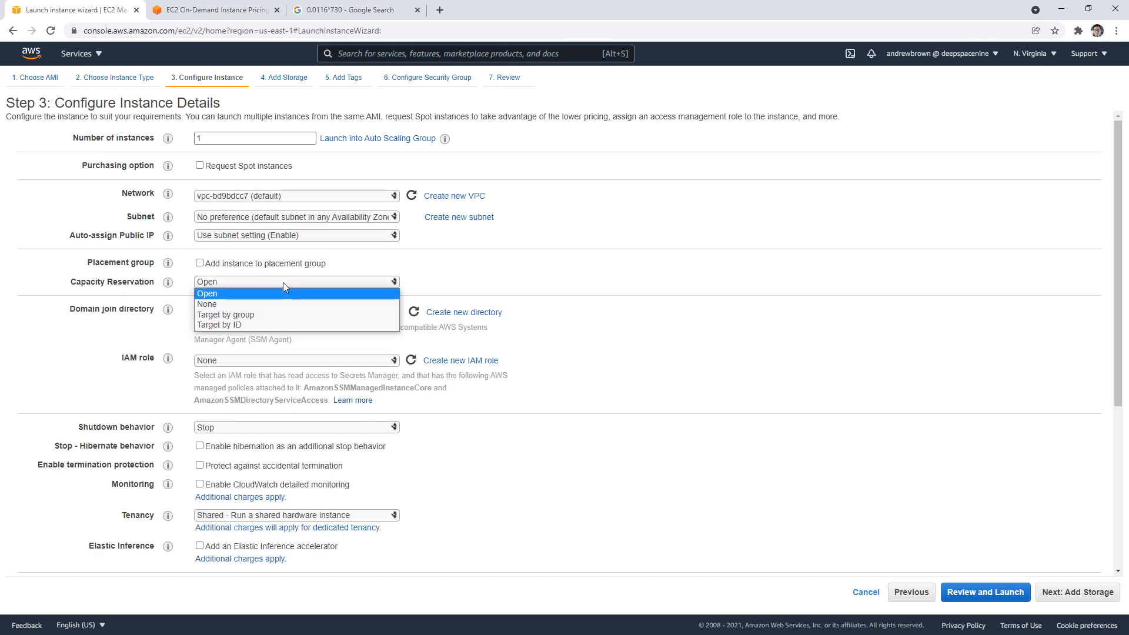
click(458, 276)
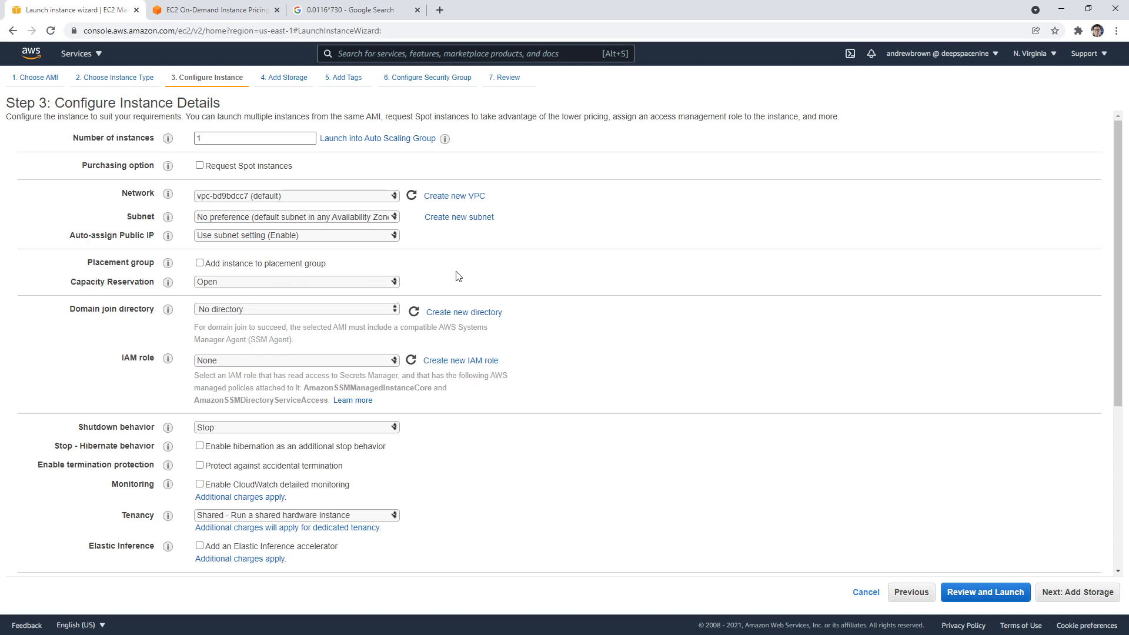
click(365, 284)
click(366, 284)
Review the domain join directory and IAM role choices, keeping No directory and None
click(248, 312)
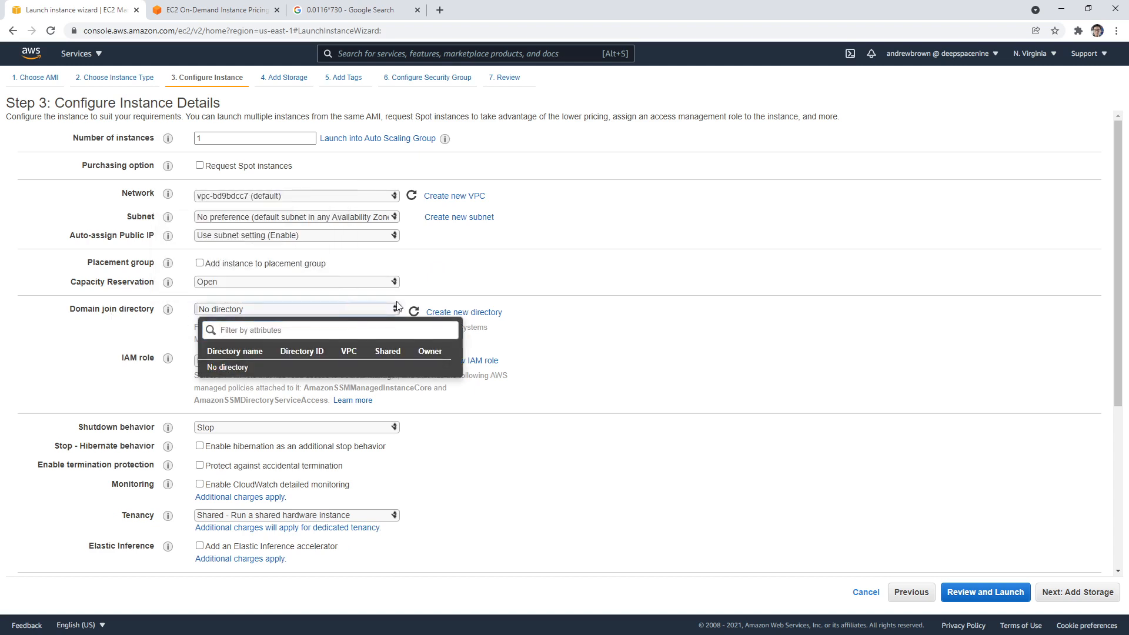
click(435, 303)
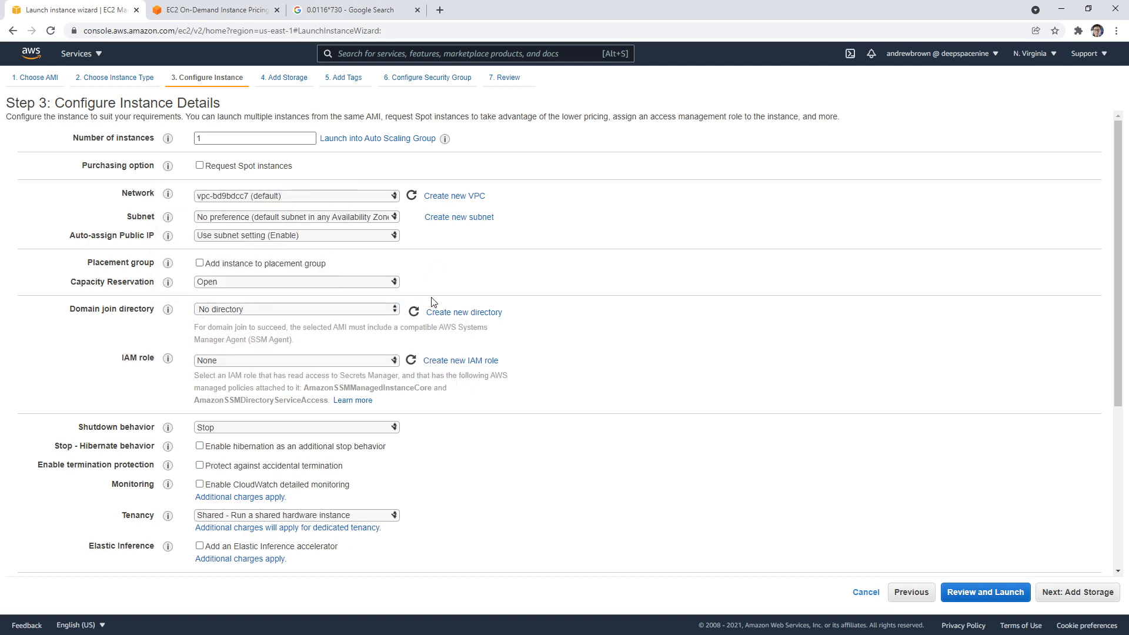
drag(267, 327, 323, 343)
click(309, 340)
click(316, 363)
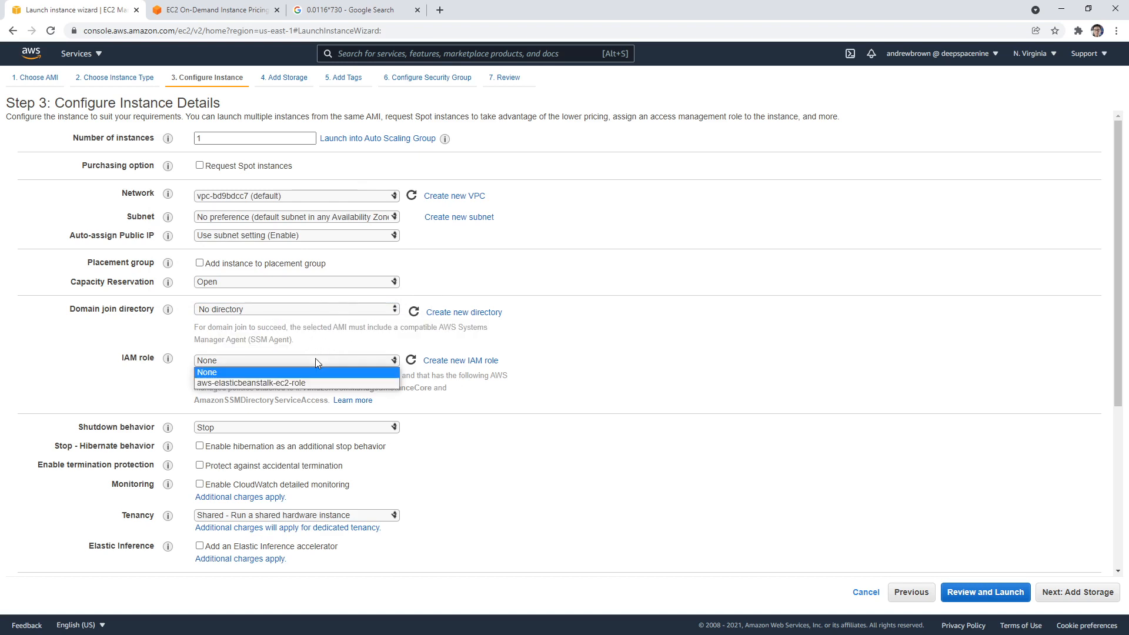
click(242, 373)
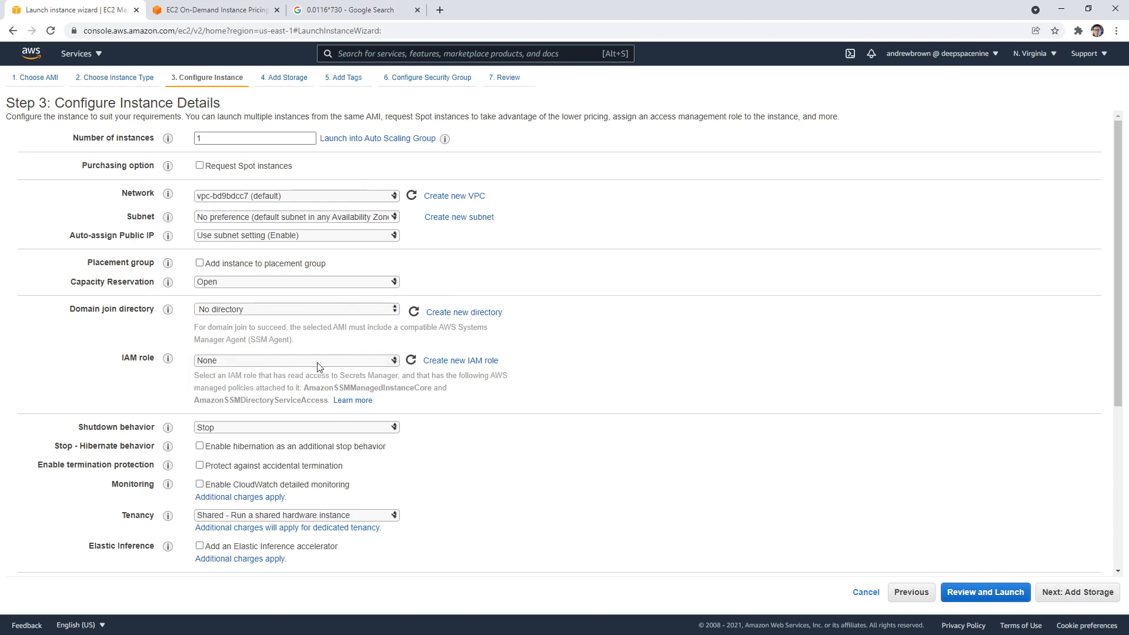
Open the IAM roles page to create a new IAM role, and close the calculation and EC2 pricing tabs
click(465, 362)
click(558, 10)
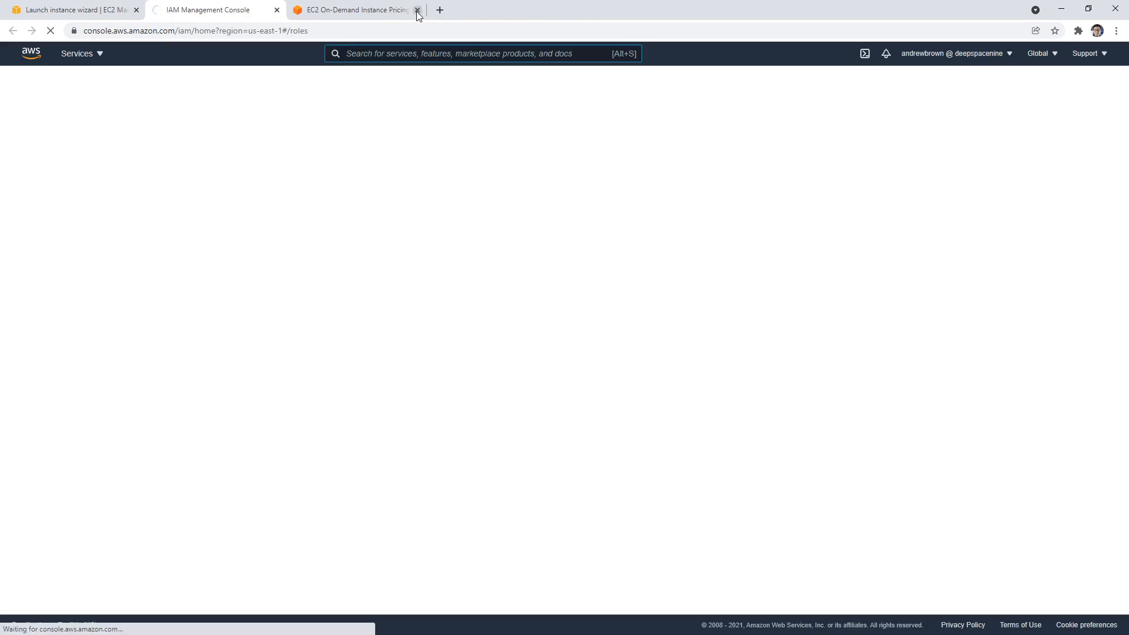
click(418, 10)
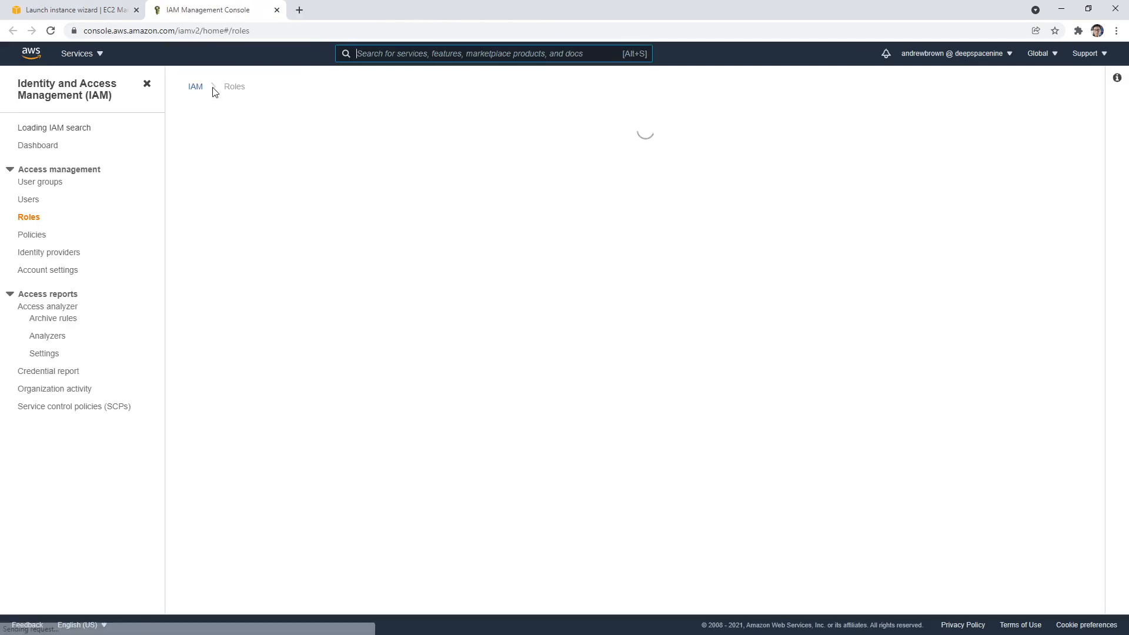
Start creating an AWS service role with the EC2 use case and continue to the permissions policies
click(1026, 163)
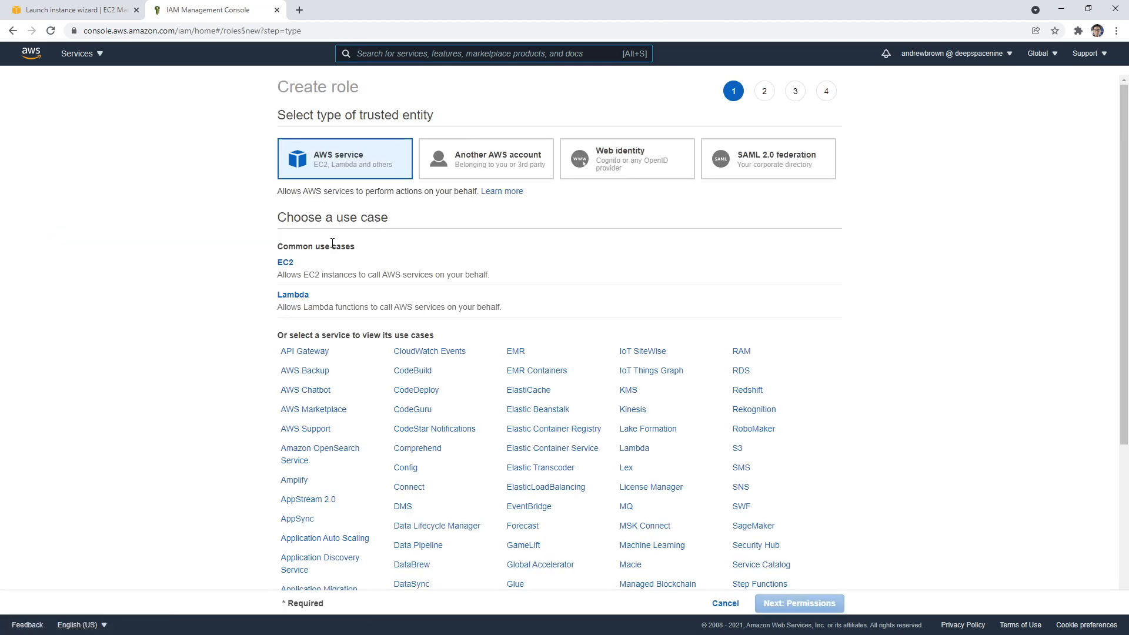
click(289, 263)
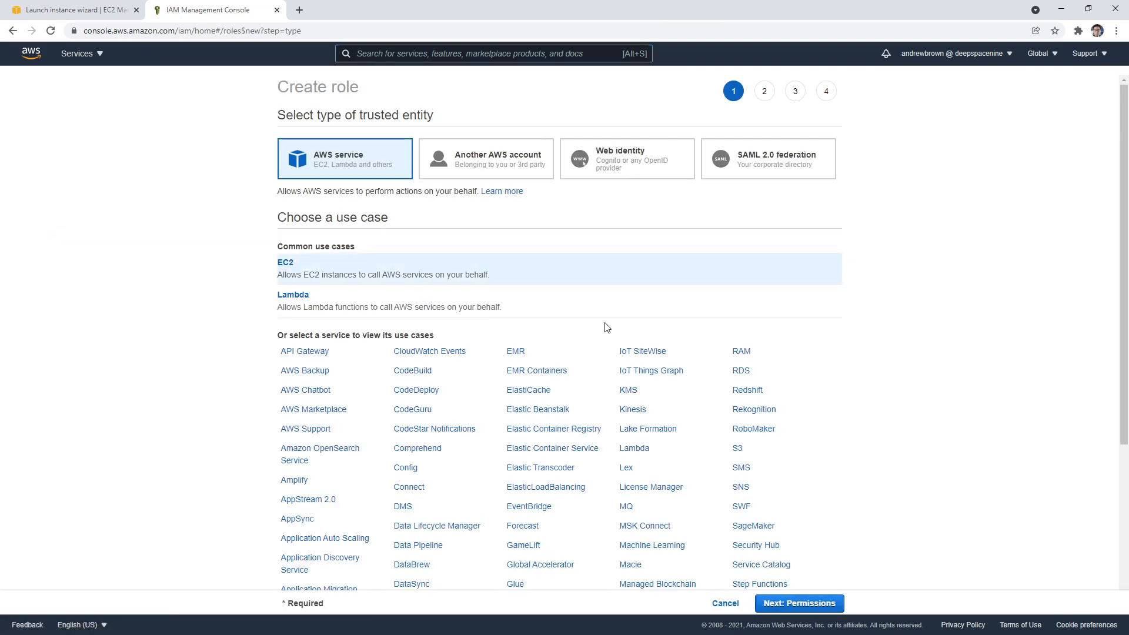
click(803, 603)
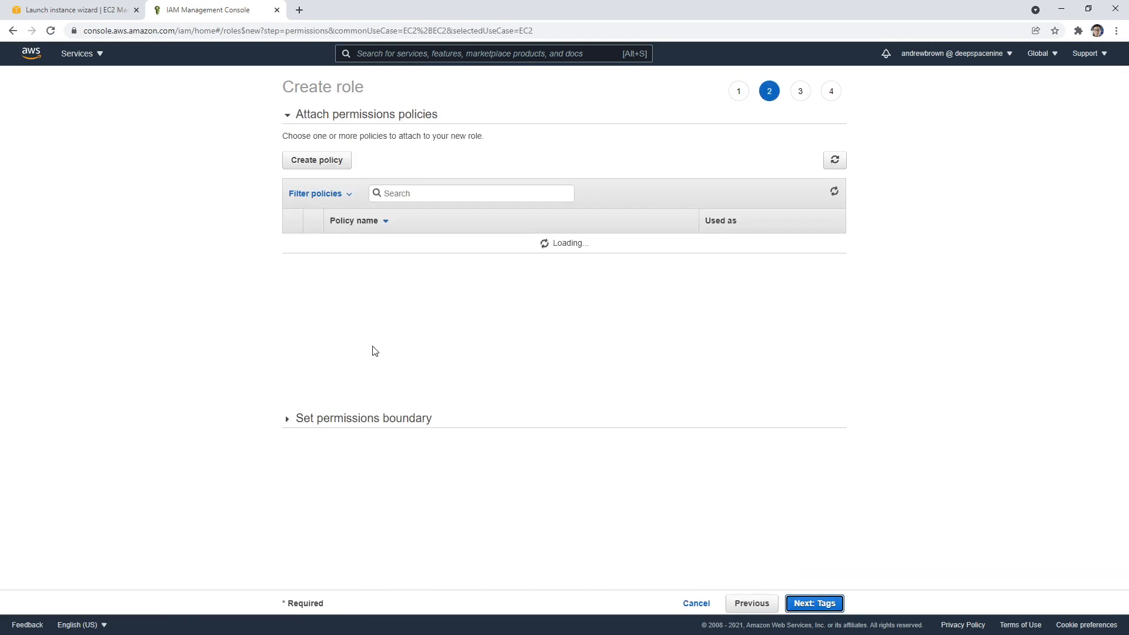
scroll(388, 353, down, 3)
scroll(424, 359, up, 3)
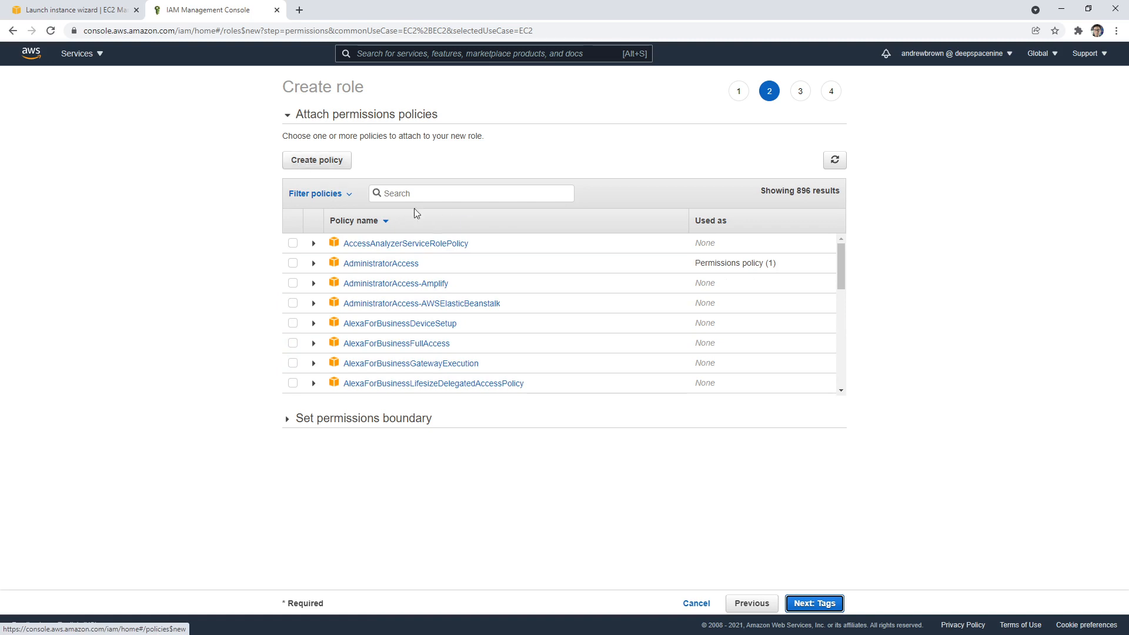
Search the permissions policies for ssm, expand AmazonEC2RoleforSSM's details and copy the replacement policy name AmazonSSMManagedInstanceCore
click(429, 193)
text(ssm)
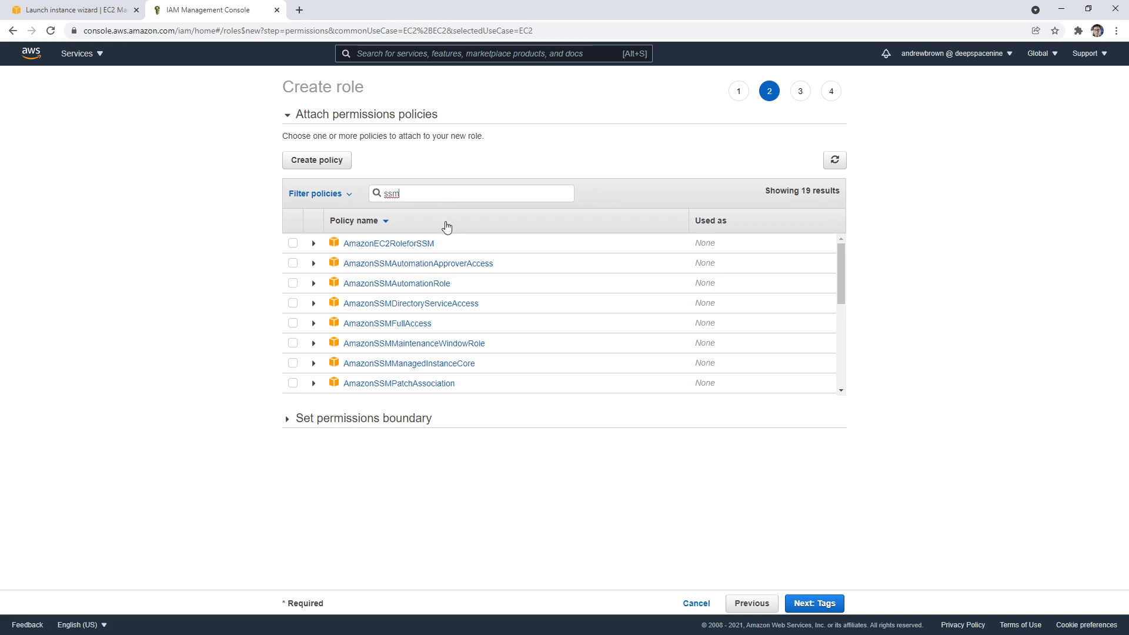
click(313, 243)
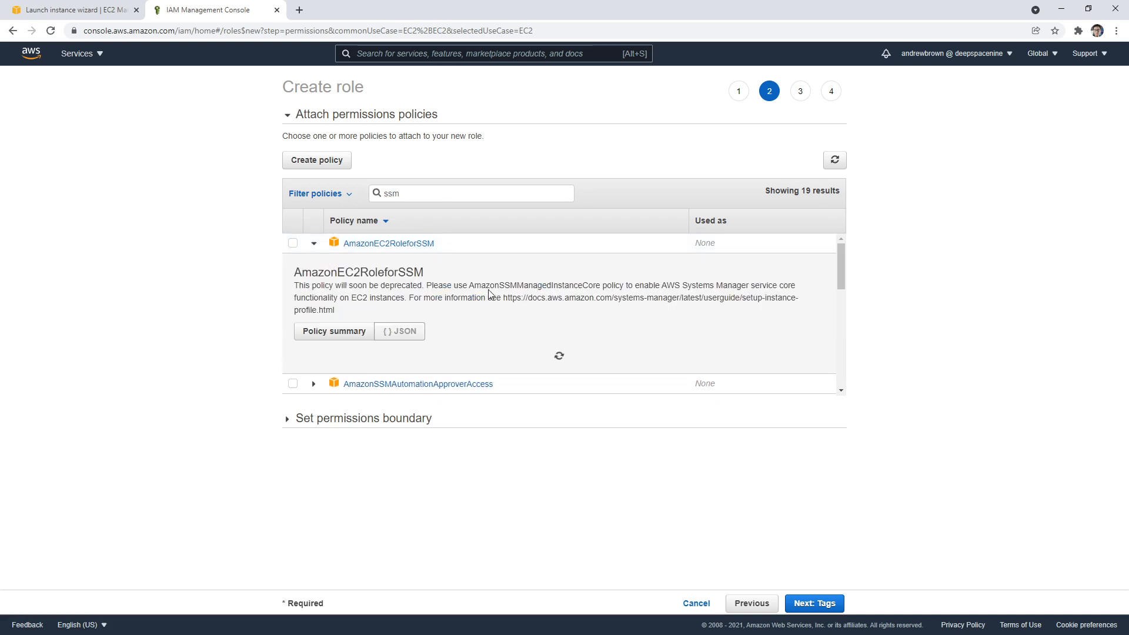
drag(481, 286, 604, 285)
double_click(549, 285)
key(ctrl+c)
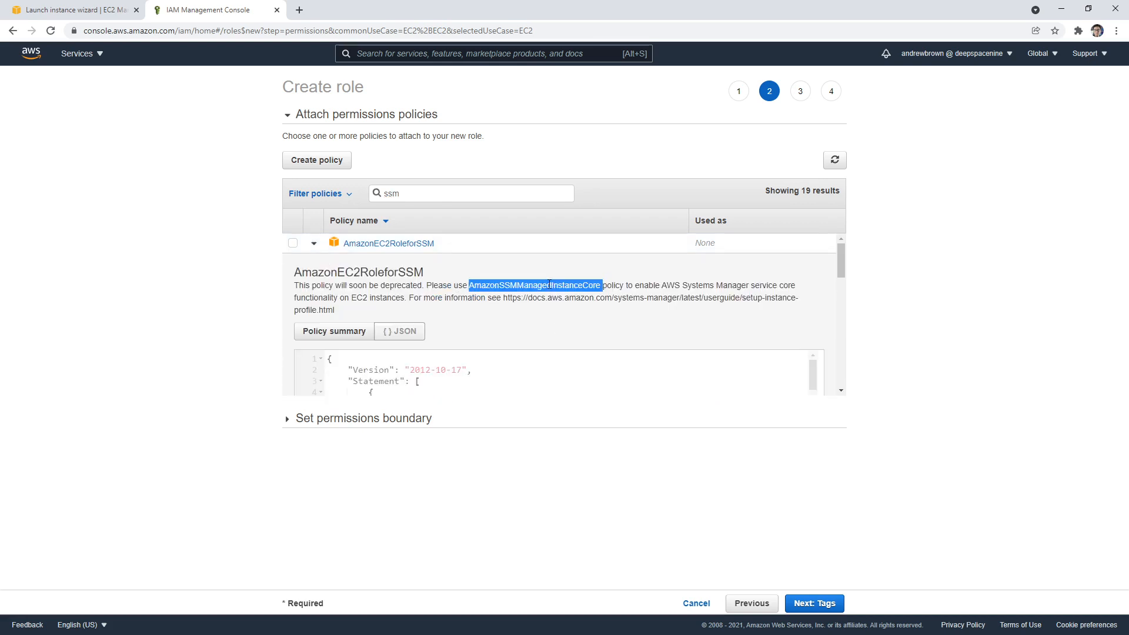
Filter the policies by the copied name, select AmazonSSMManagedInstanceCore for the role and continue to the tags
triple_click(432, 196)
key(ctrl+v)
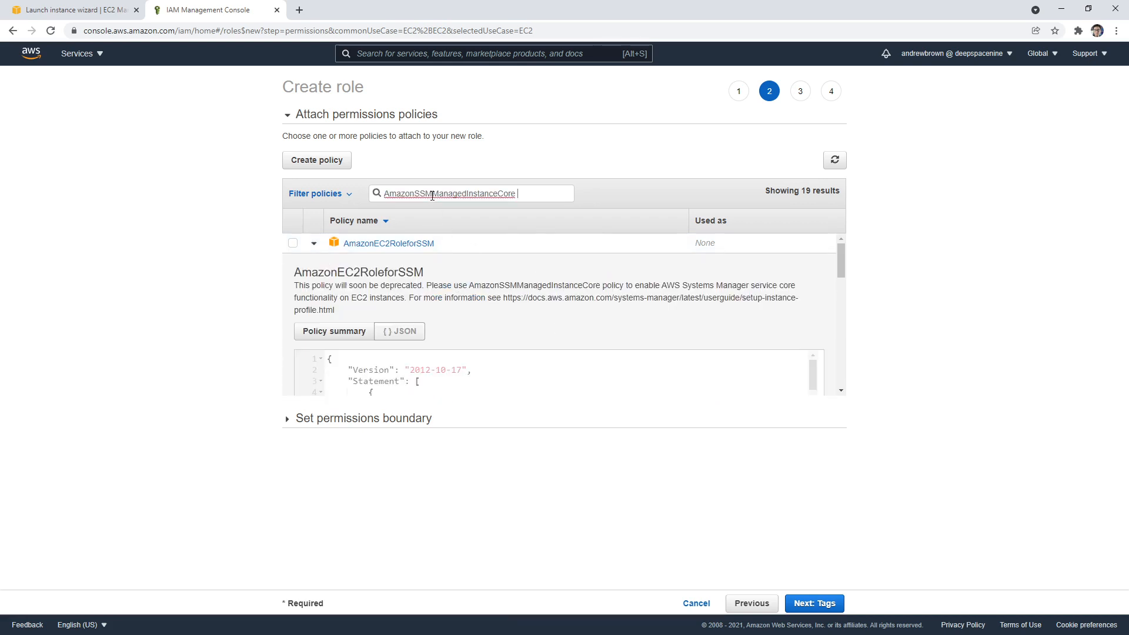
click(297, 244)
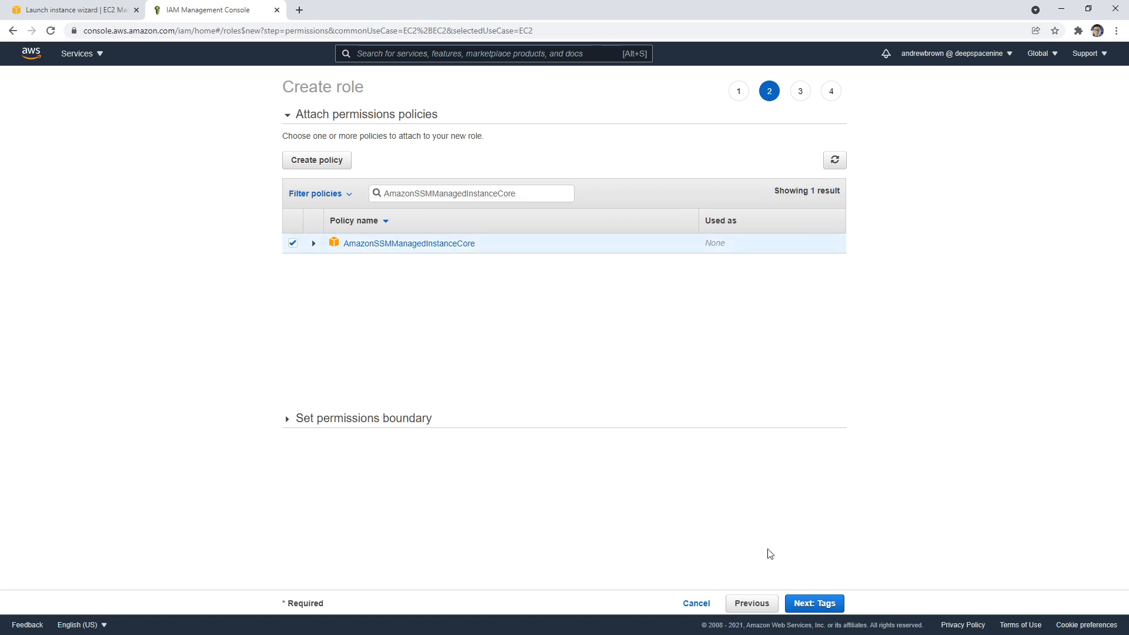
click(812, 604)
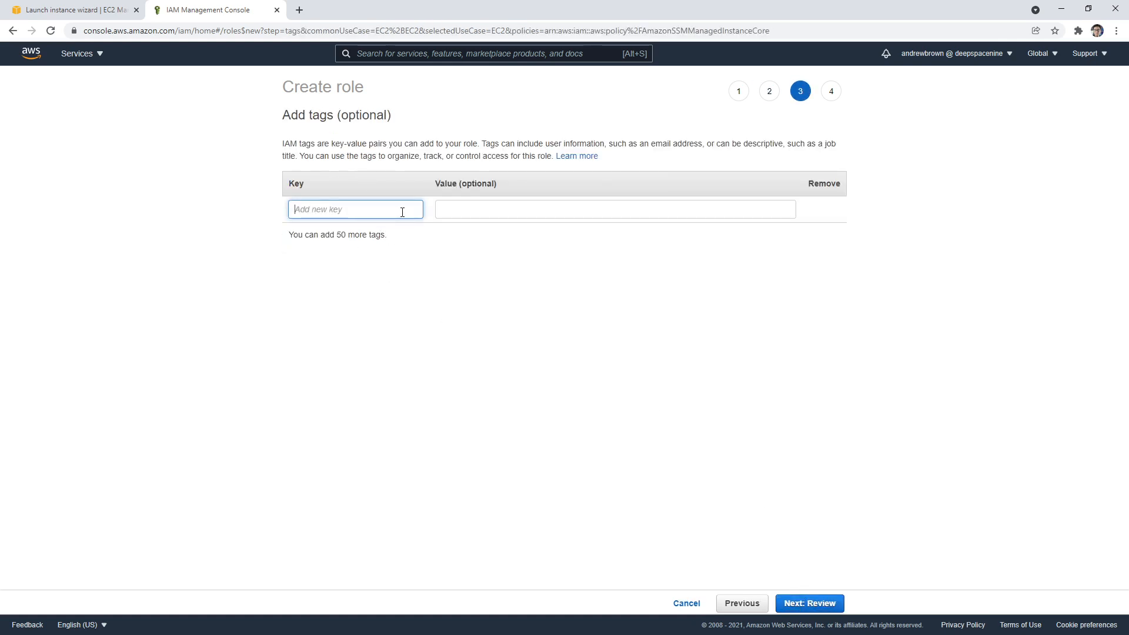
text(Name)
key(ctrl+a)
key(BackSpace)
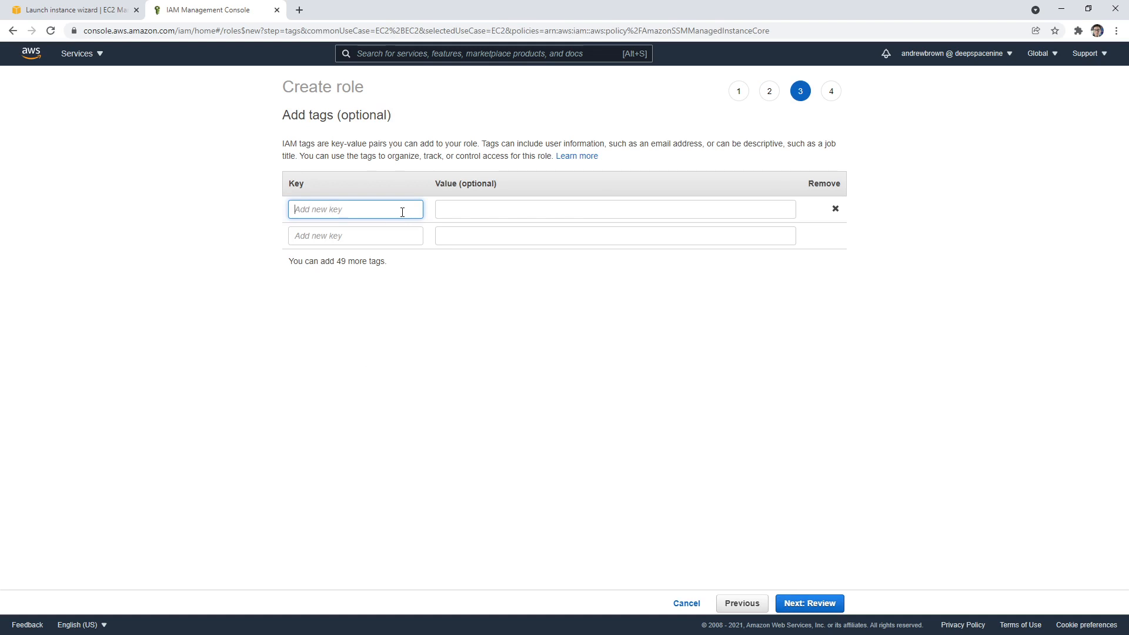
Continue to the role review without adding tags, name the role MySSMEC2Role and create it
click(823, 604)
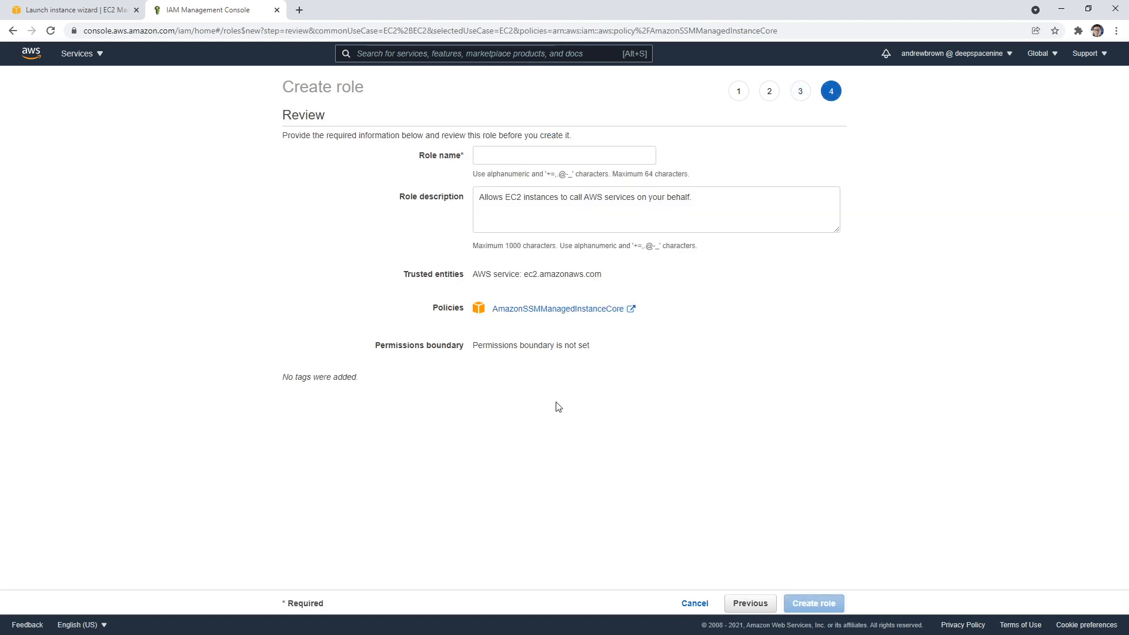
click(513, 152)
text(M)
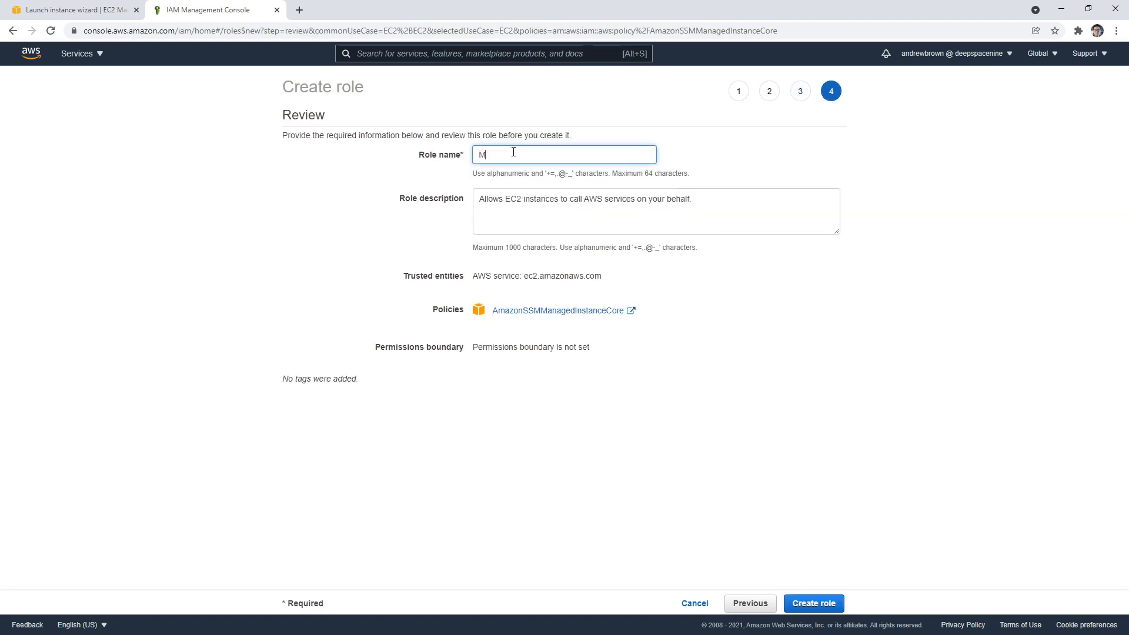
text(ySSMEC2Role)
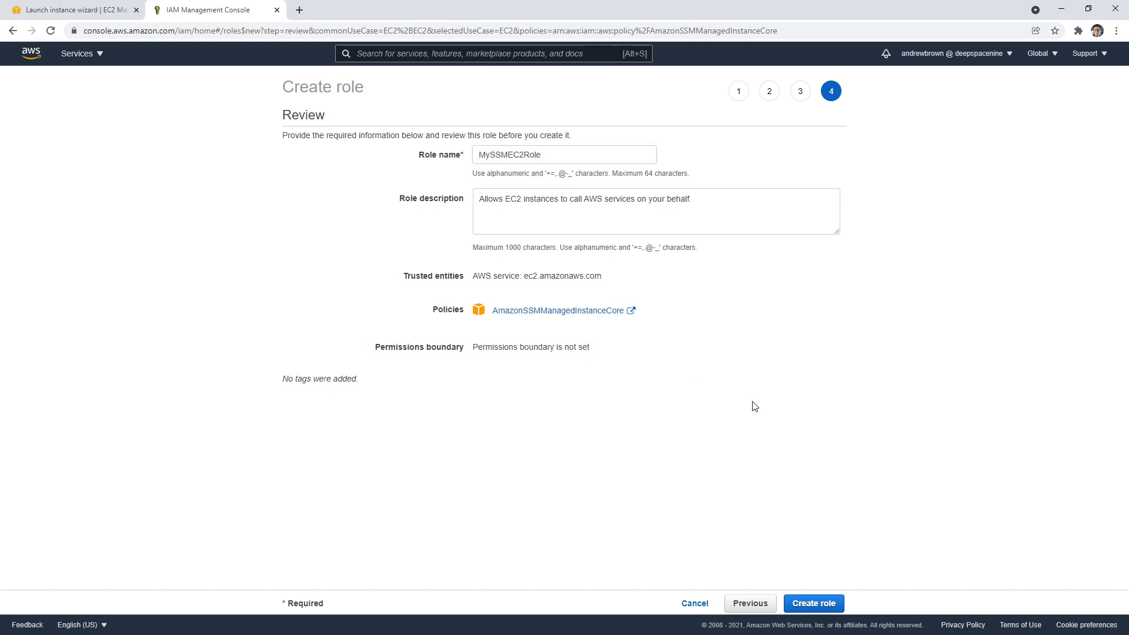
click(815, 603)
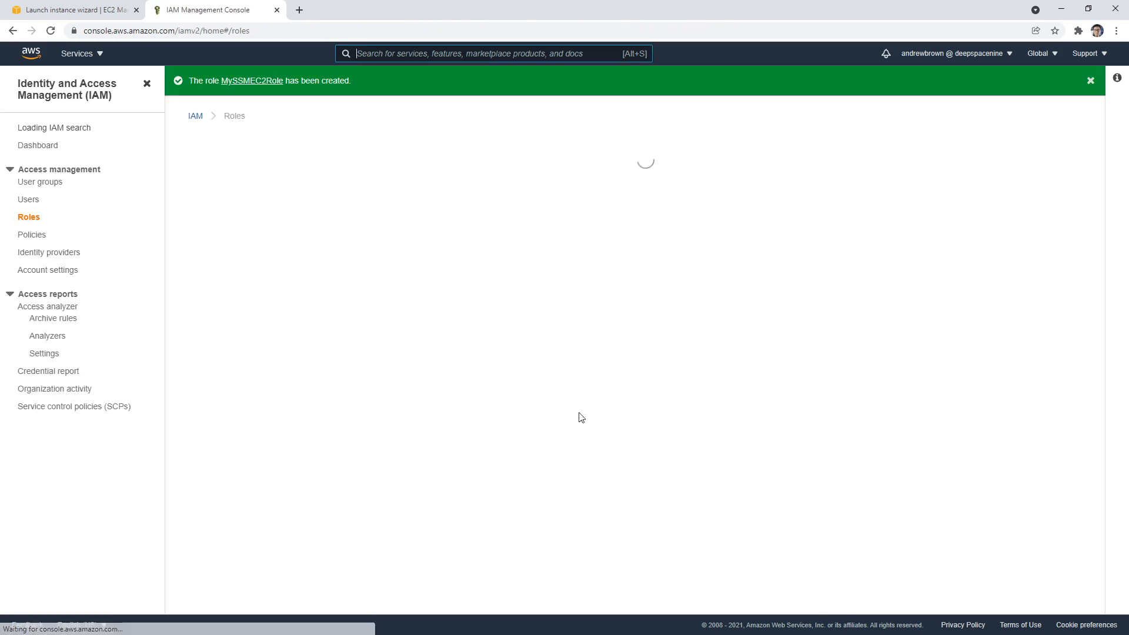
Return to the EC2 launch wizard and set the instance's IAM role to MySSMEC2Role
click(100, 12)
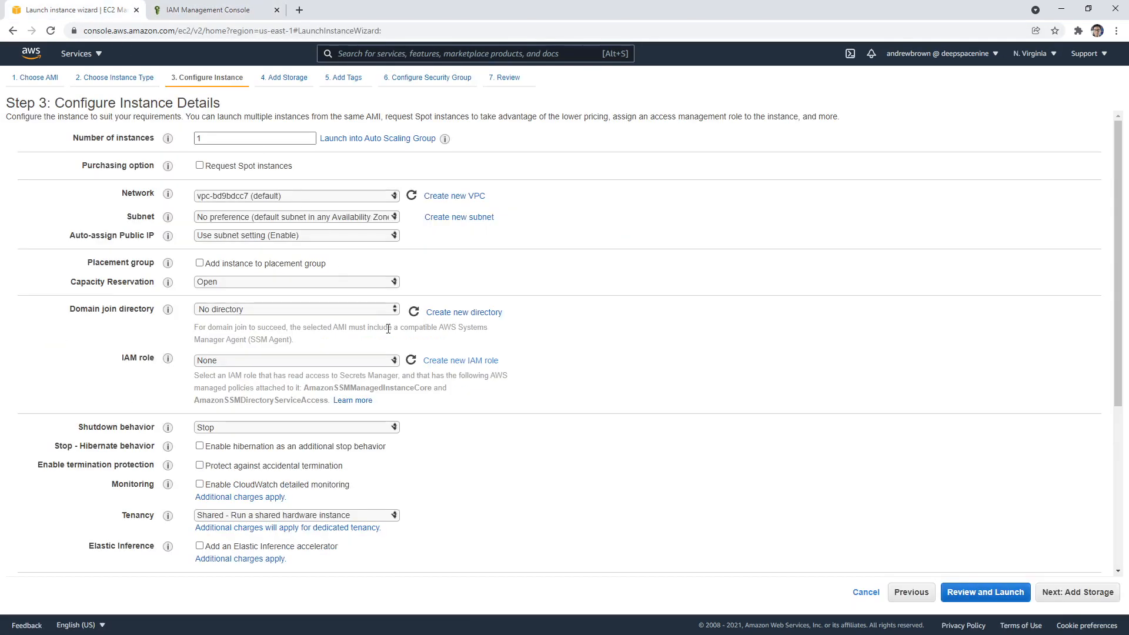
click(386, 360)
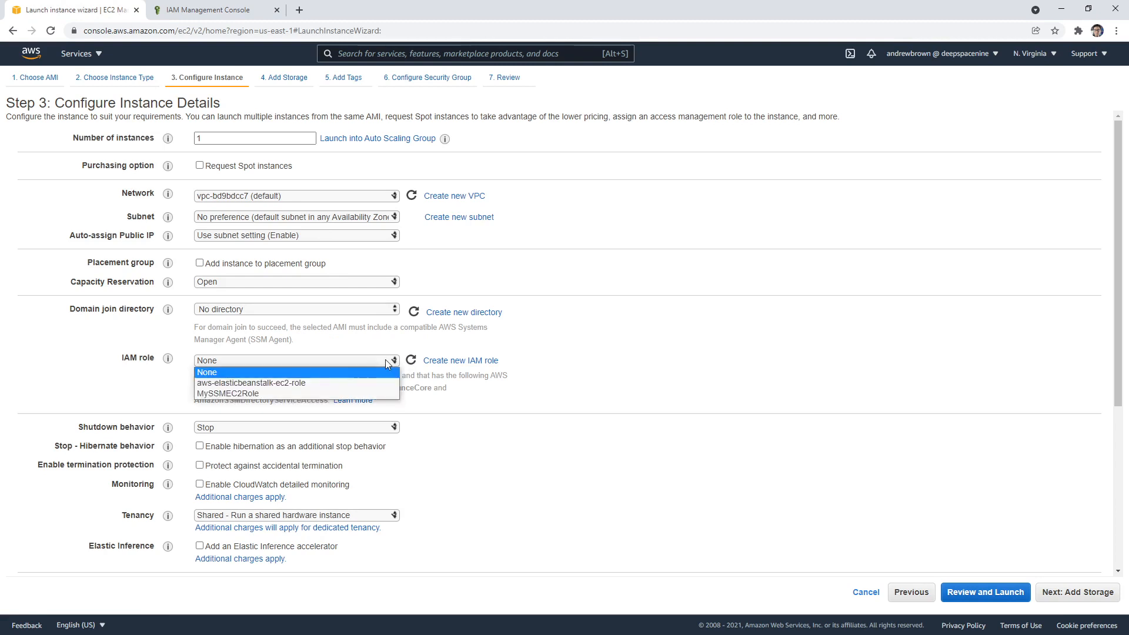
click(346, 393)
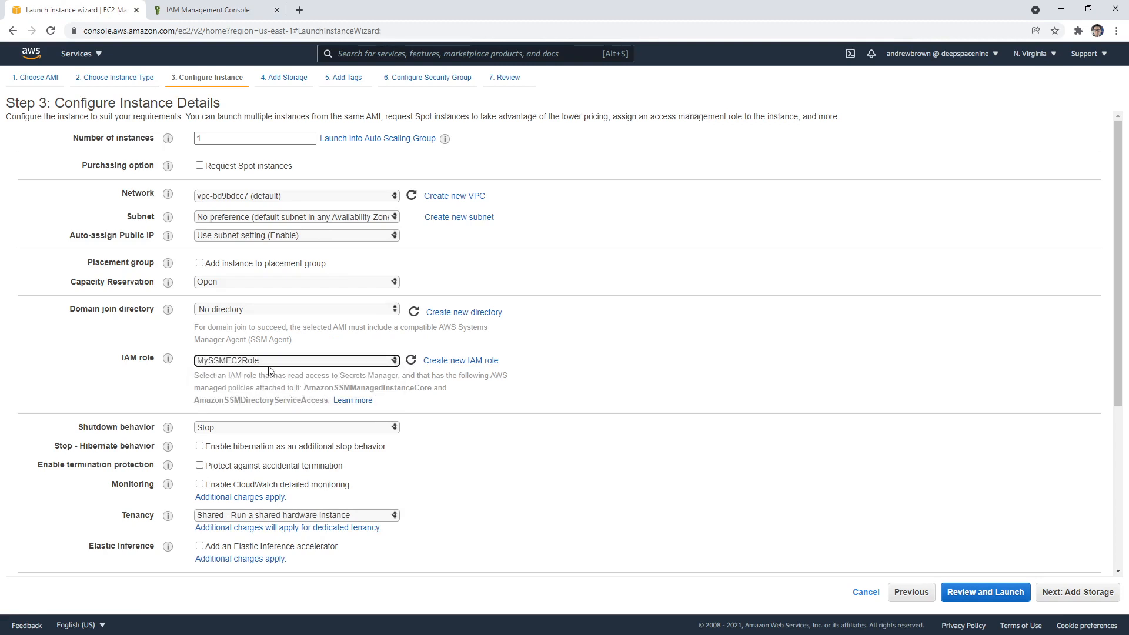
Review the shutdown, termination protection, monitoring and tenancy options, keeping tenancy at Shared - Run a shared hardware instance
scroll(150, 405, down, 1)
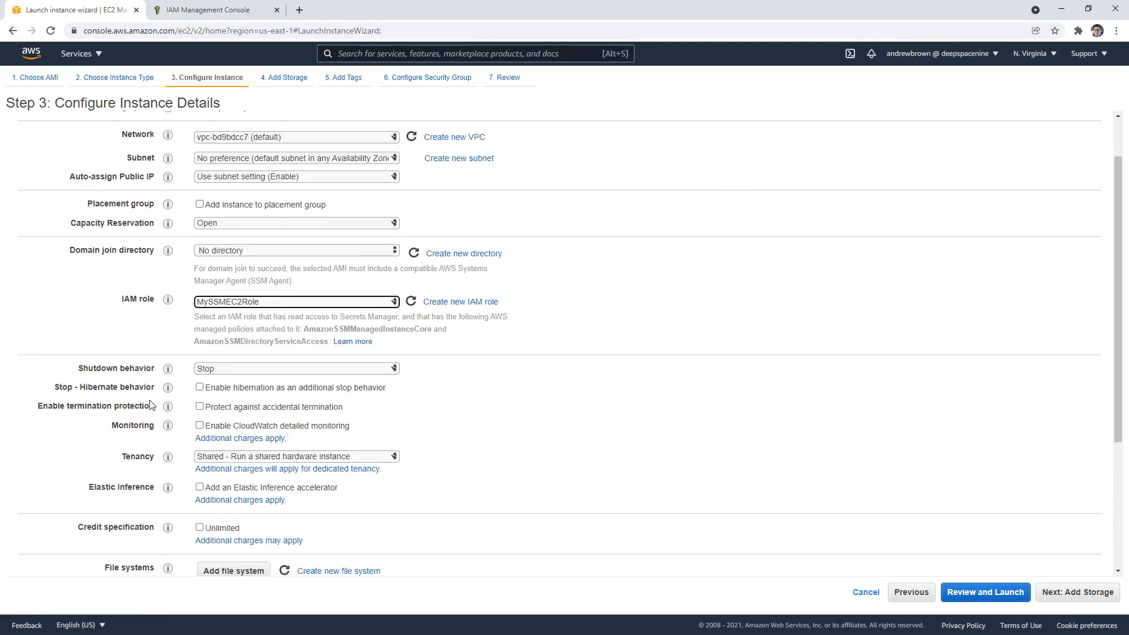
scroll(150, 405, down, 1)
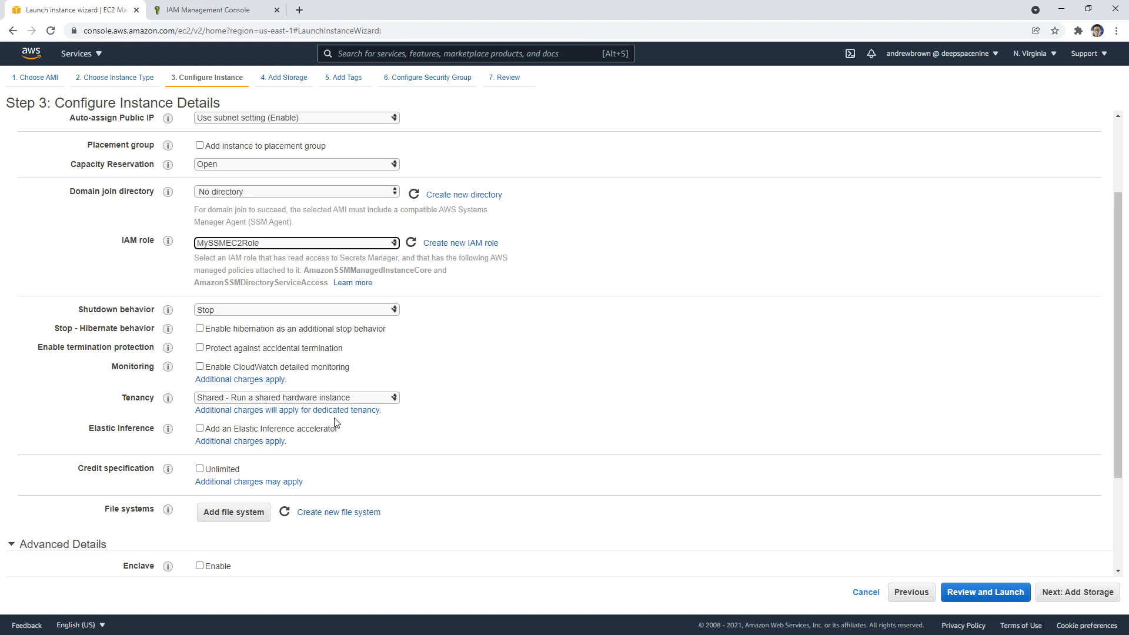
click(333, 400)
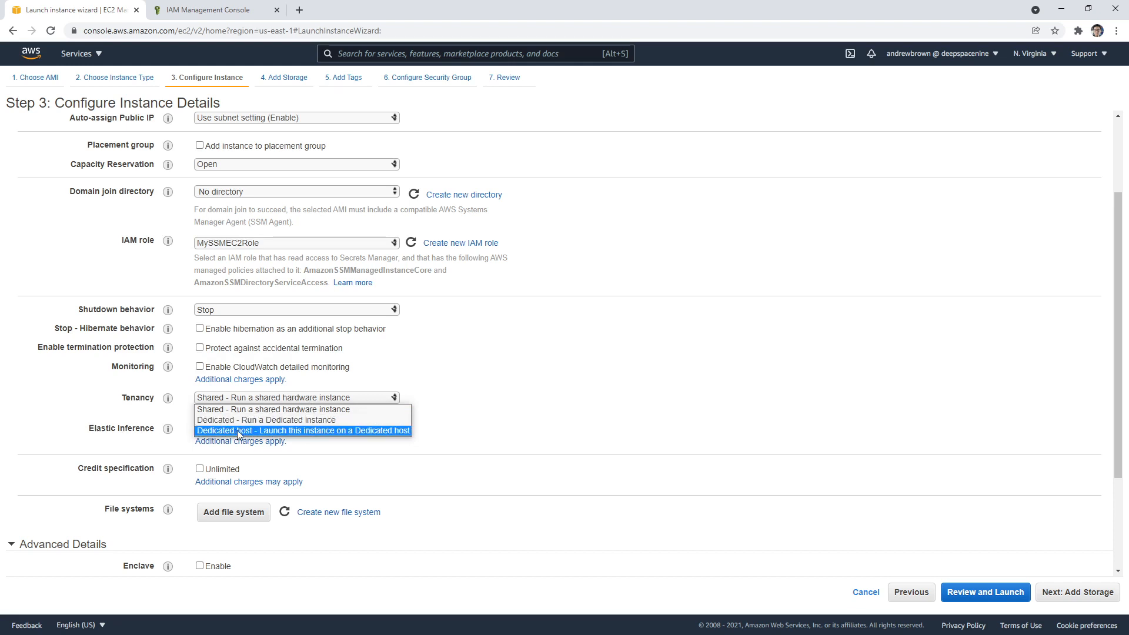
click(256, 409)
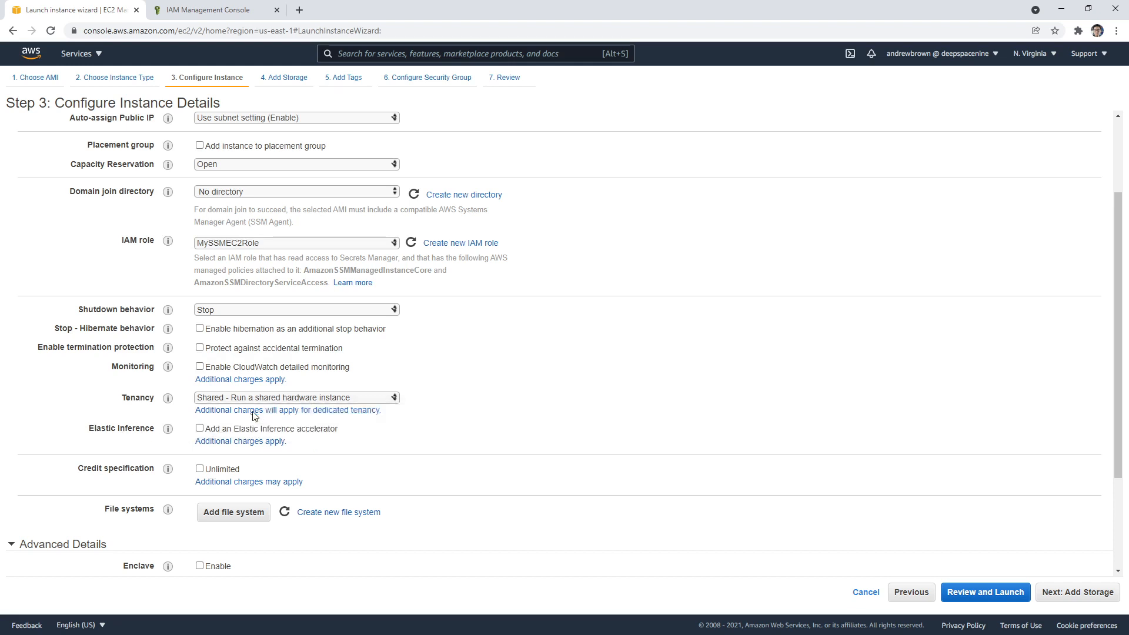
Review the Elastic Inference, credit specification, file systems and Enclave options, leaving Enclave disabled
scroll(544, 383, down, 1)
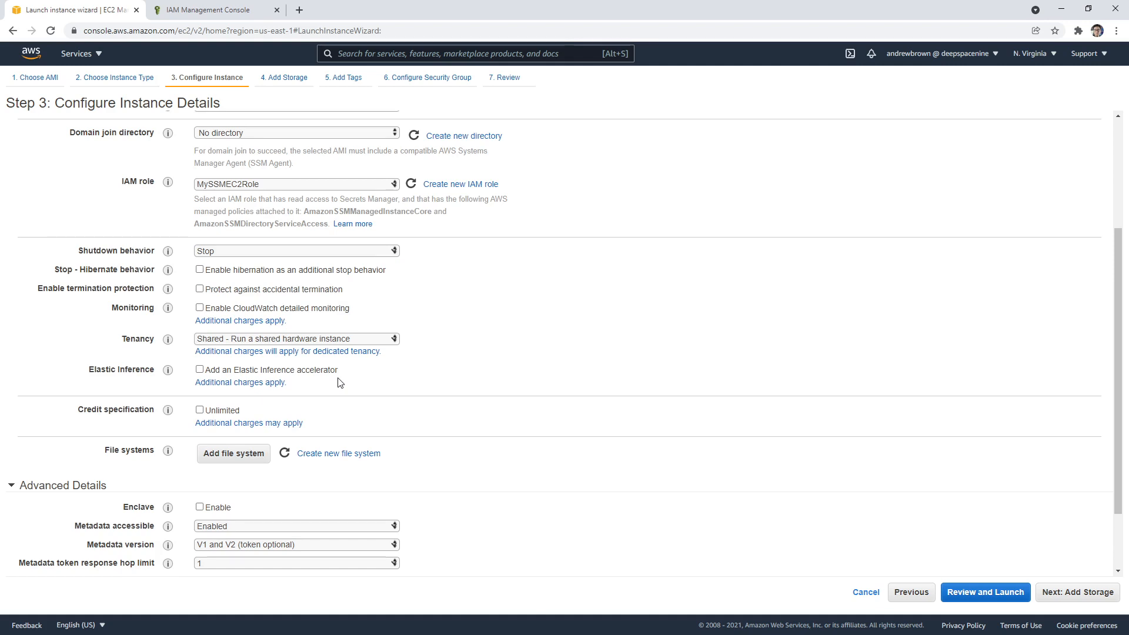
scroll(378, 421, down, 1)
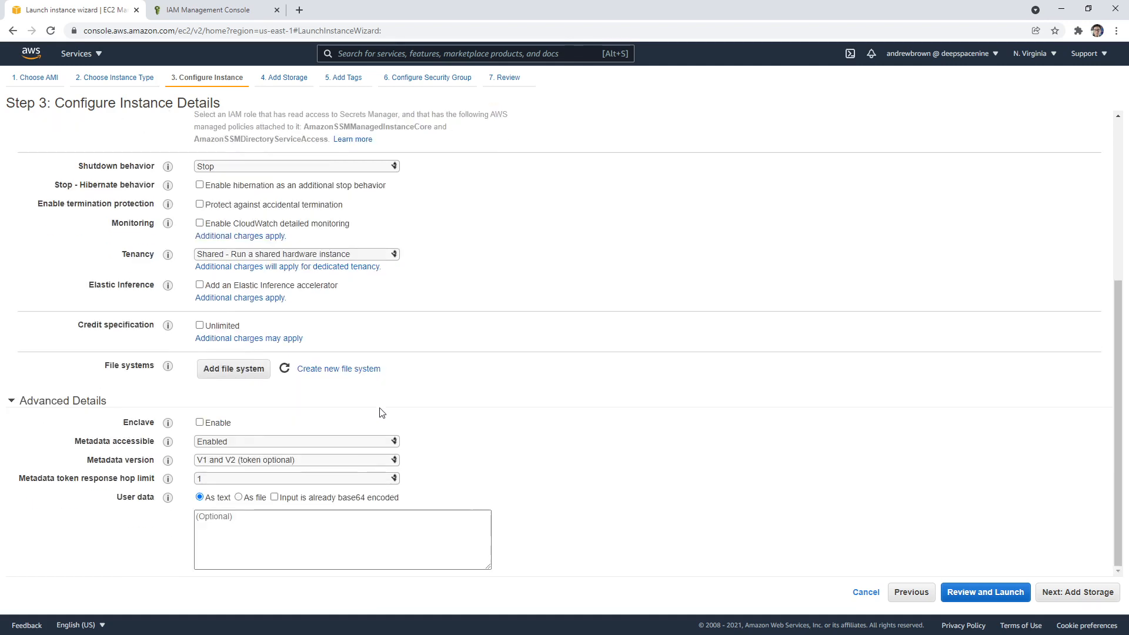
mouse_move(168, 328)
drag(106, 366, 154, 366)
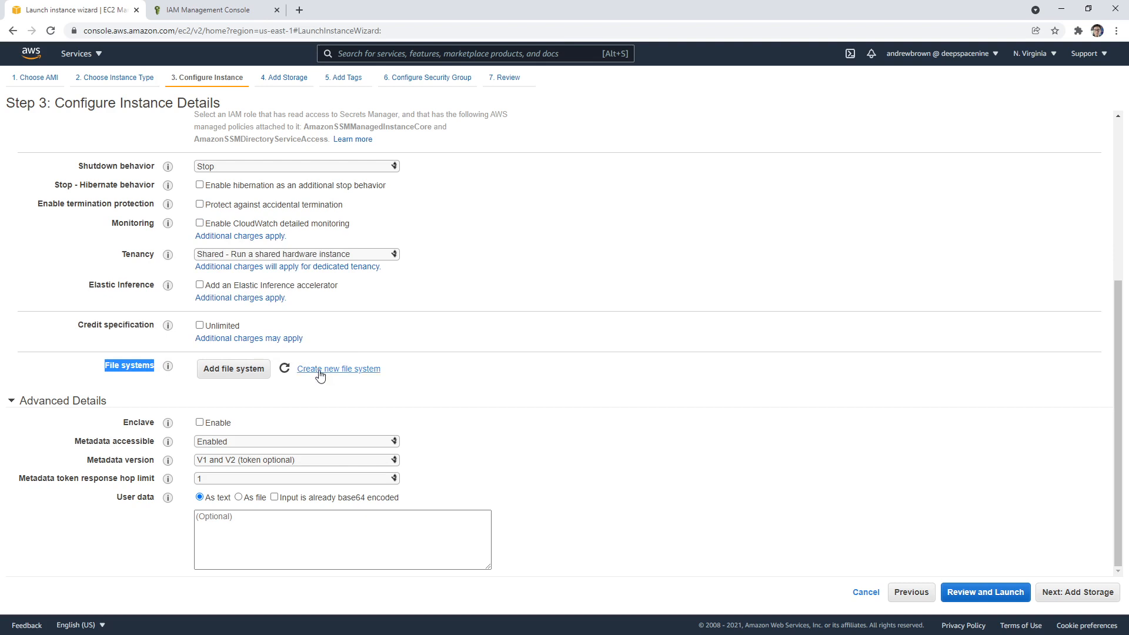
mouse_move(168, 424)
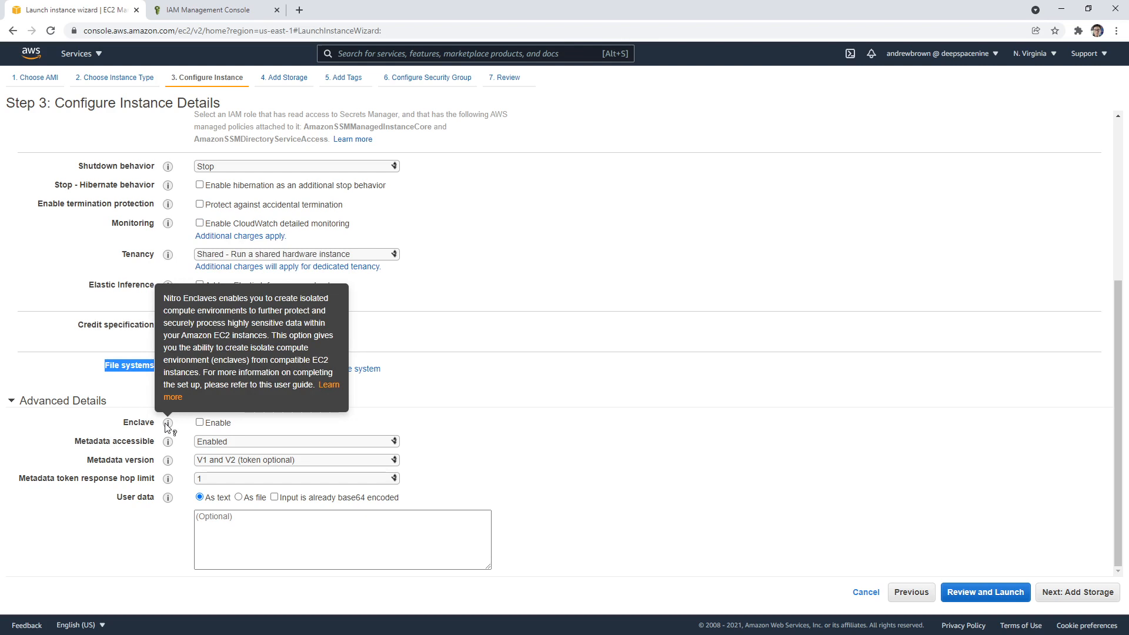
click(200, 422)
click(200, 436)
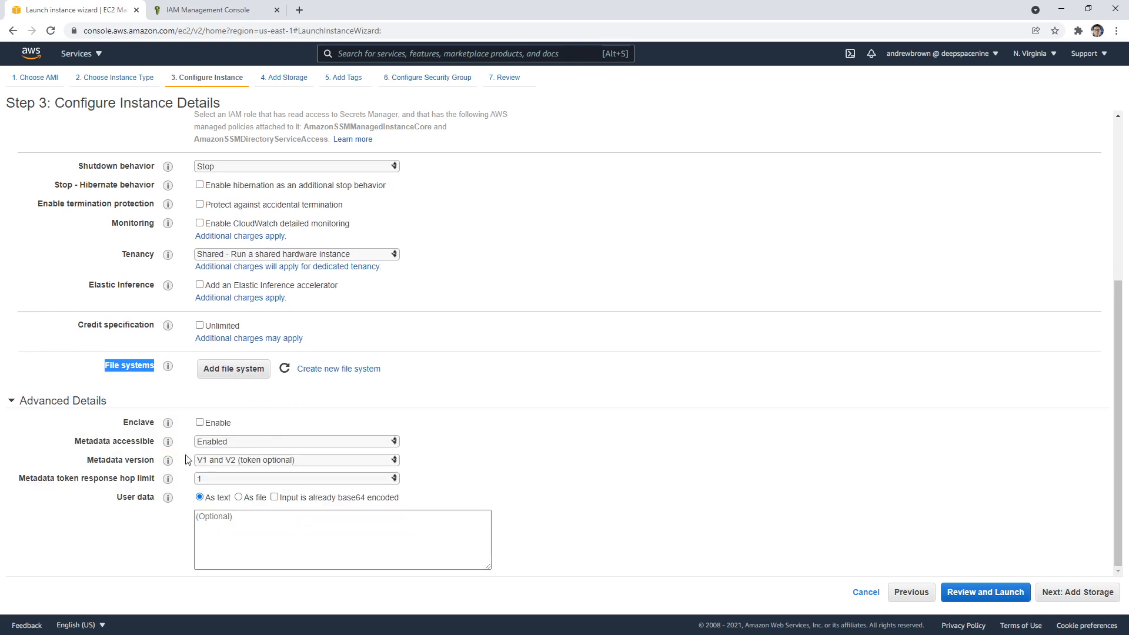
Start the user data script as text with the lines #!/bin/bash and yum install -y httpd
click(258, 535)
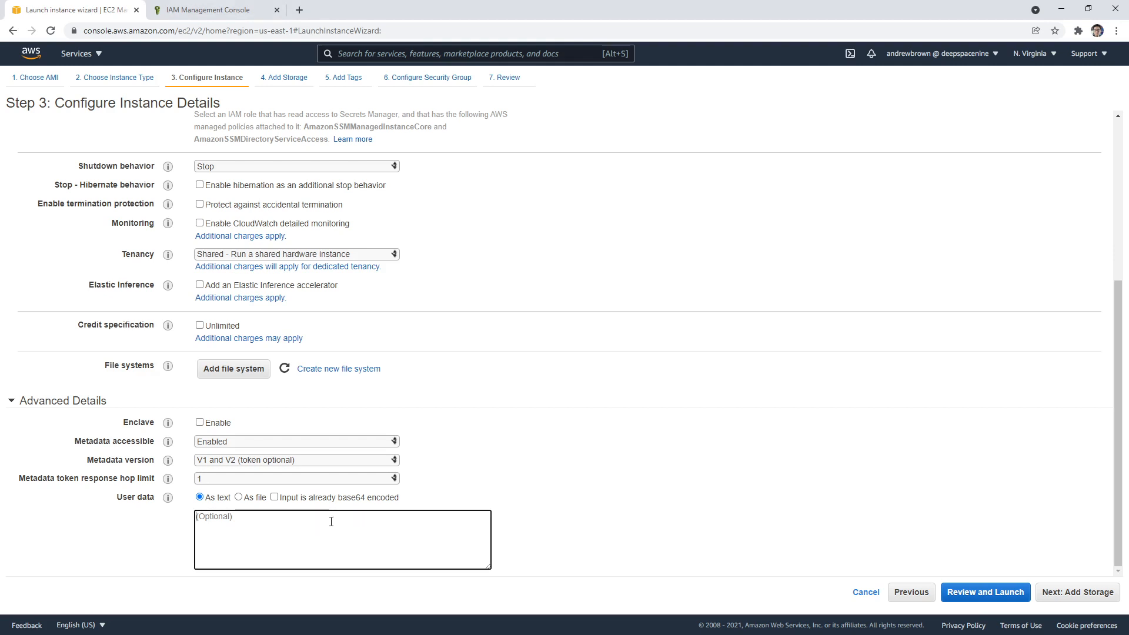
text(#!)
key(ctrl+plus)
key(ctrl+plus)
key(ctrl+plus)
key(ctrl+plus)
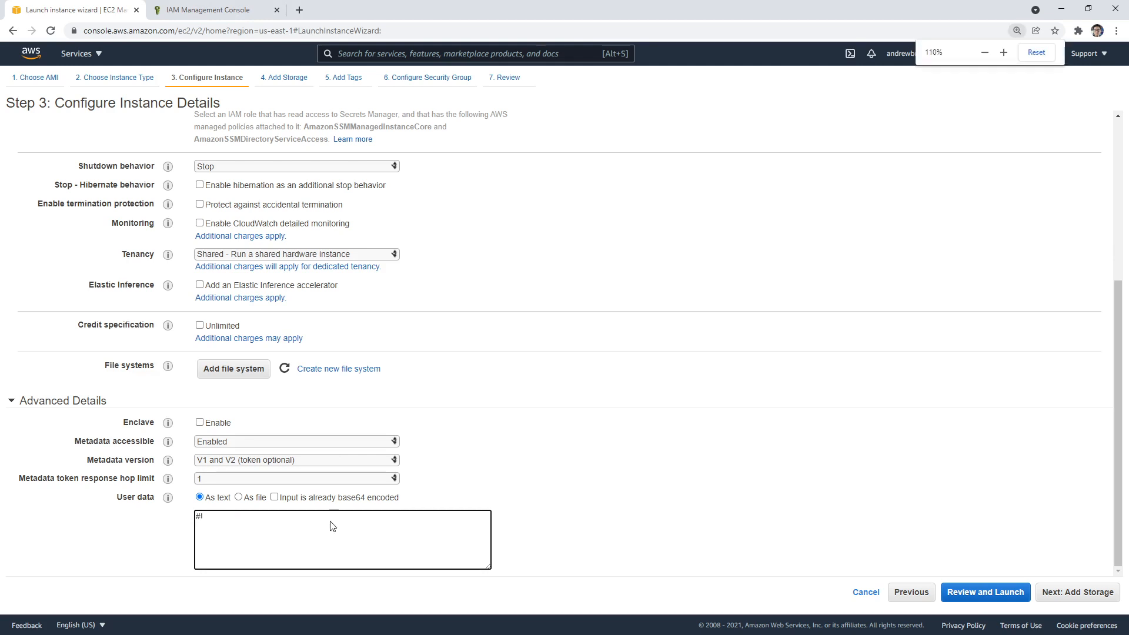
scroll(403, 365, down, 5)
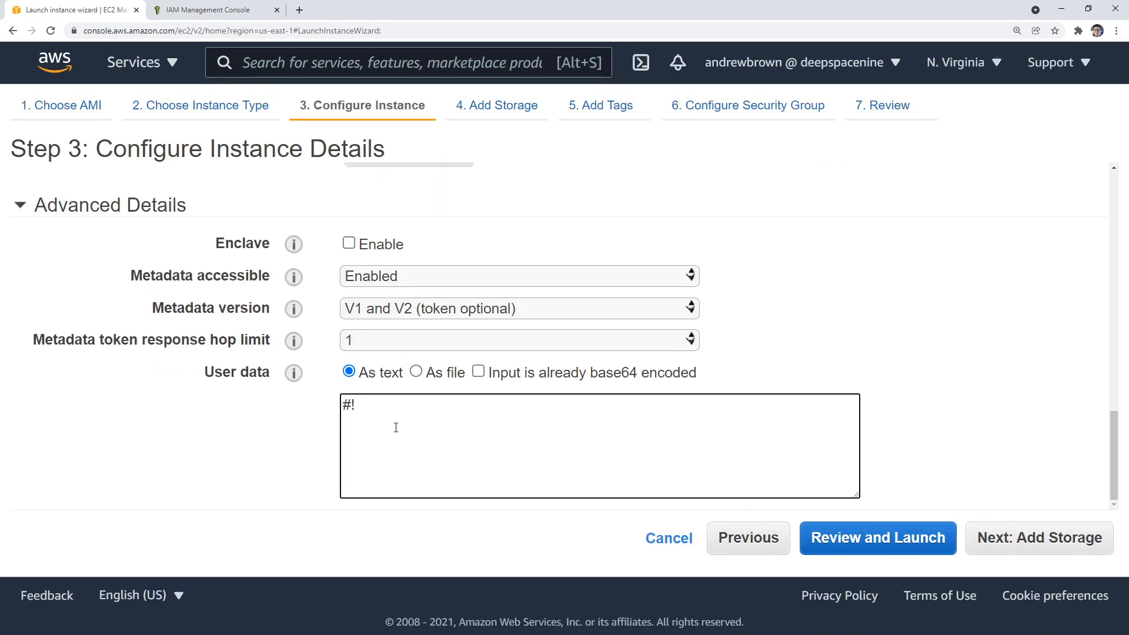
text(/bin/bash)
key(Return)
text(yum instal)
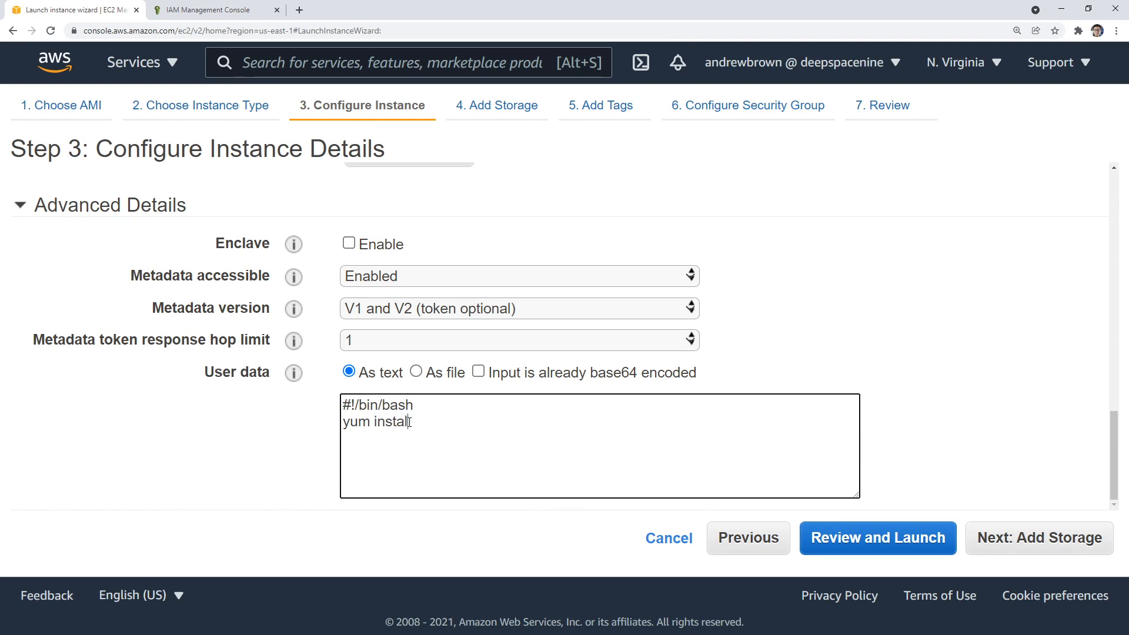
text(l -y httpd)
key(Return)
Add the lines systemctl start httpd and systemctl enable httpd to the user data script below the install command
drag(489, 422, 341, 423)
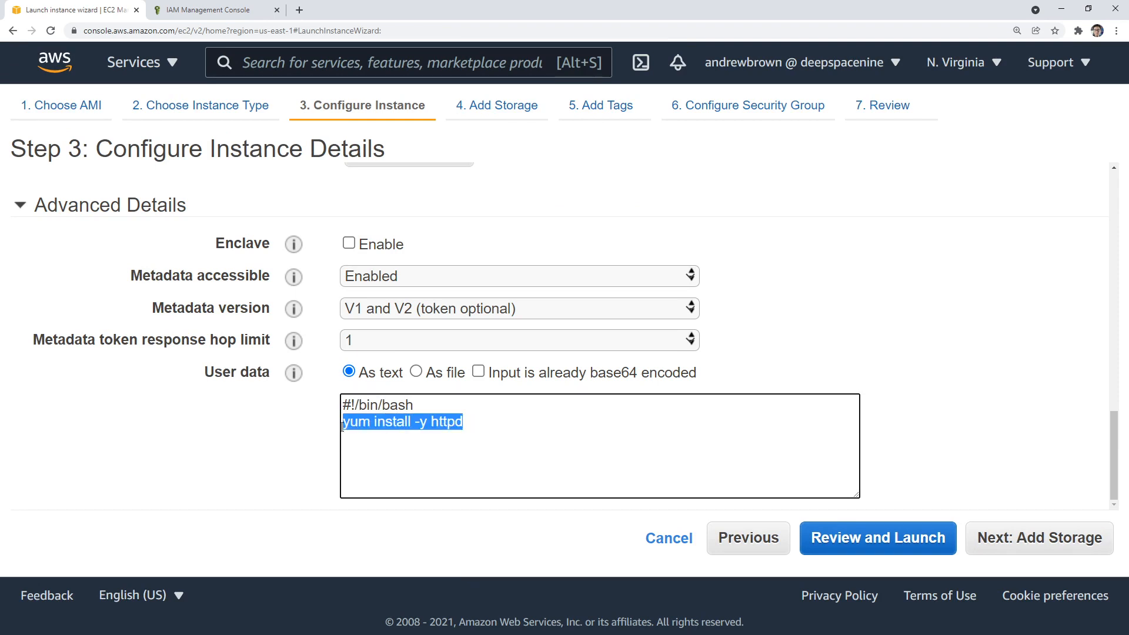
triple_click(437, 424)
click(470, 423)
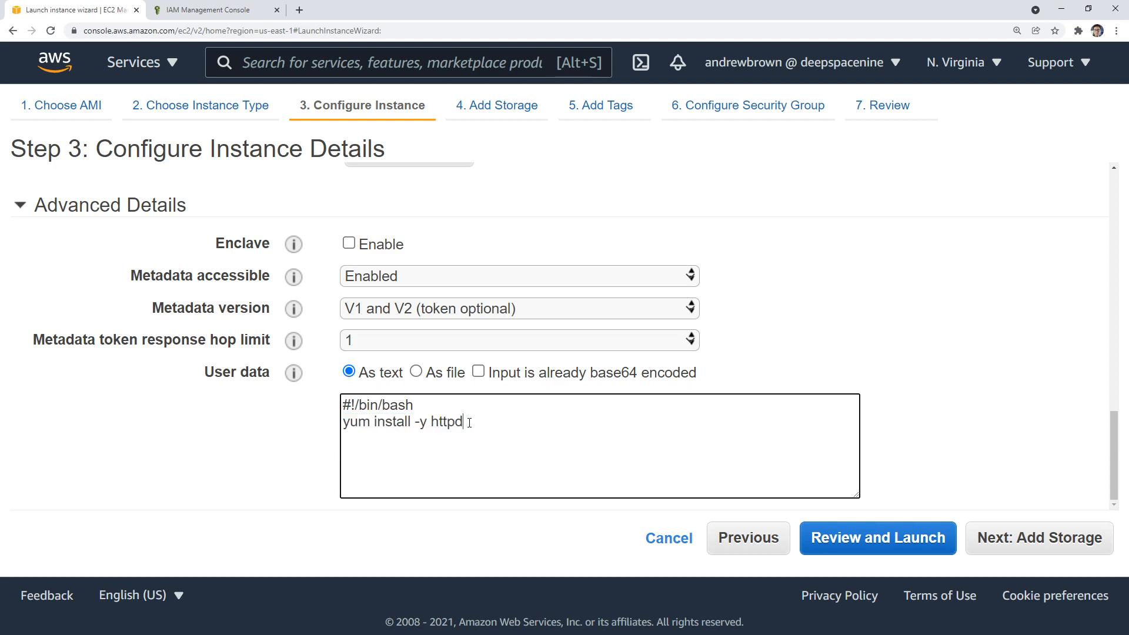
text(systemctl start )
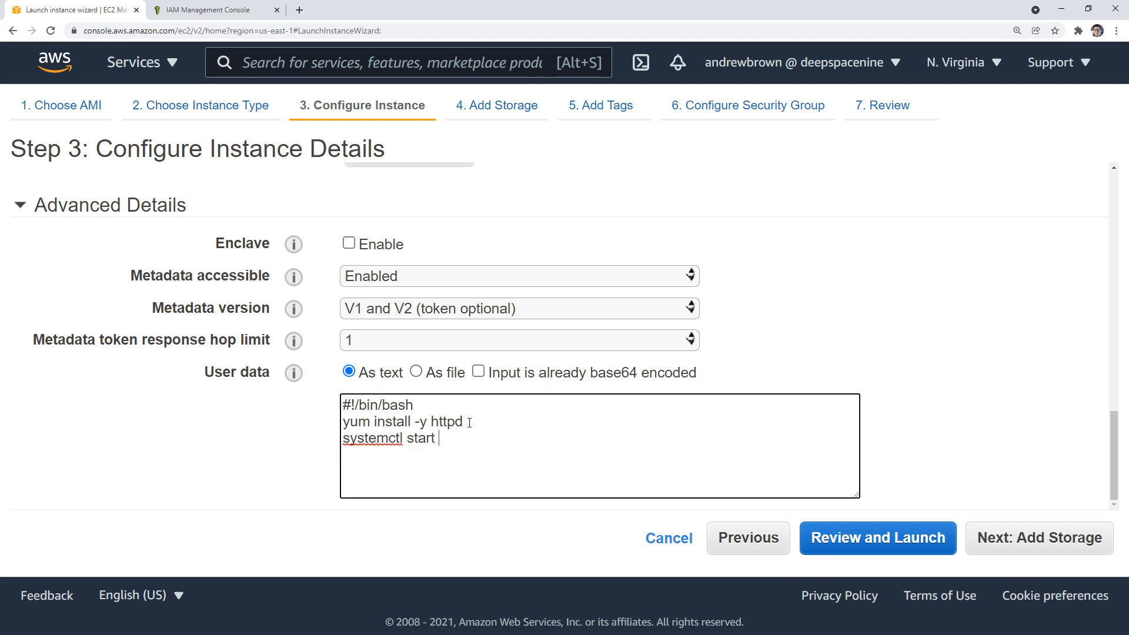
text(httpd)
key(Return)
text(systemctl enable httpd)
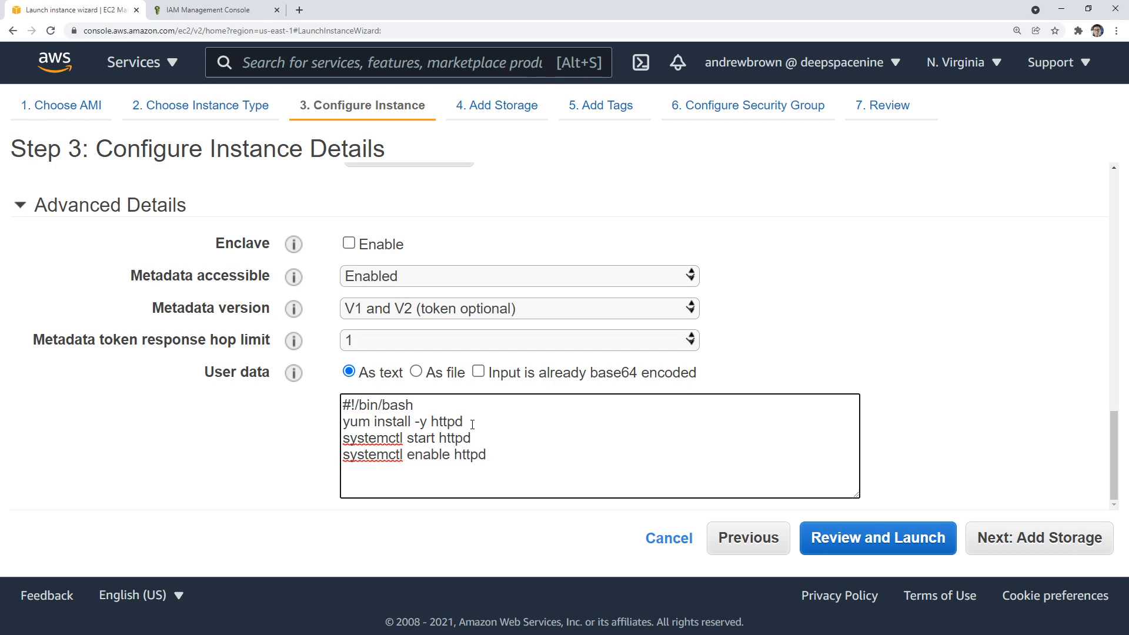
Check the httpd start and enable lines in the user data script and continue to the Add Storage step
drag(471, 438, 384, 439)
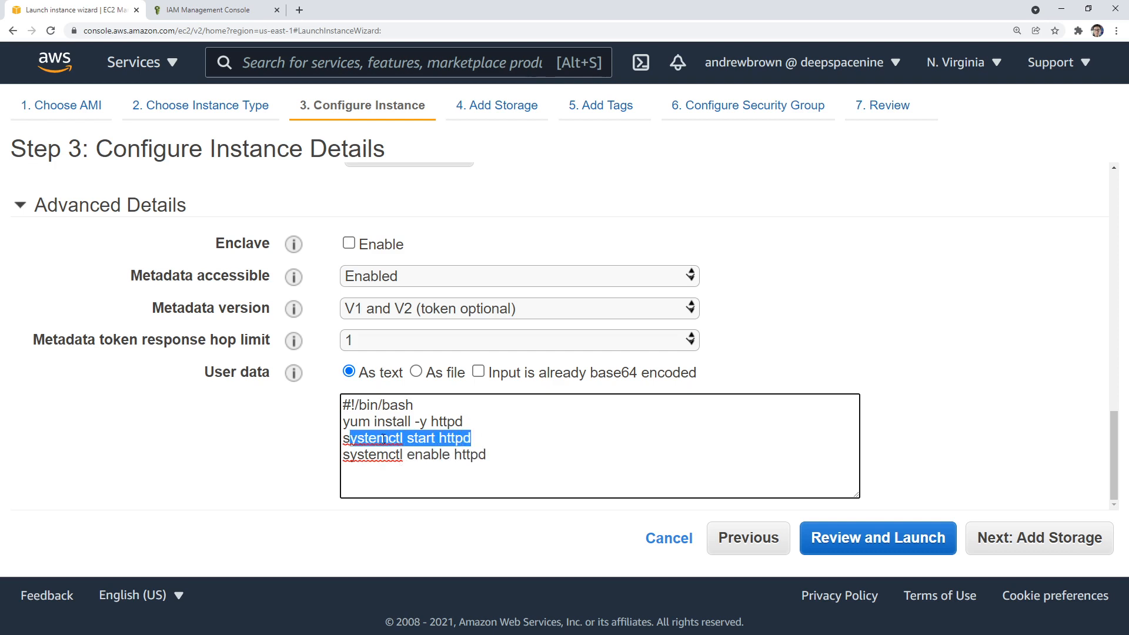
drag(517, 459, 347, 456)
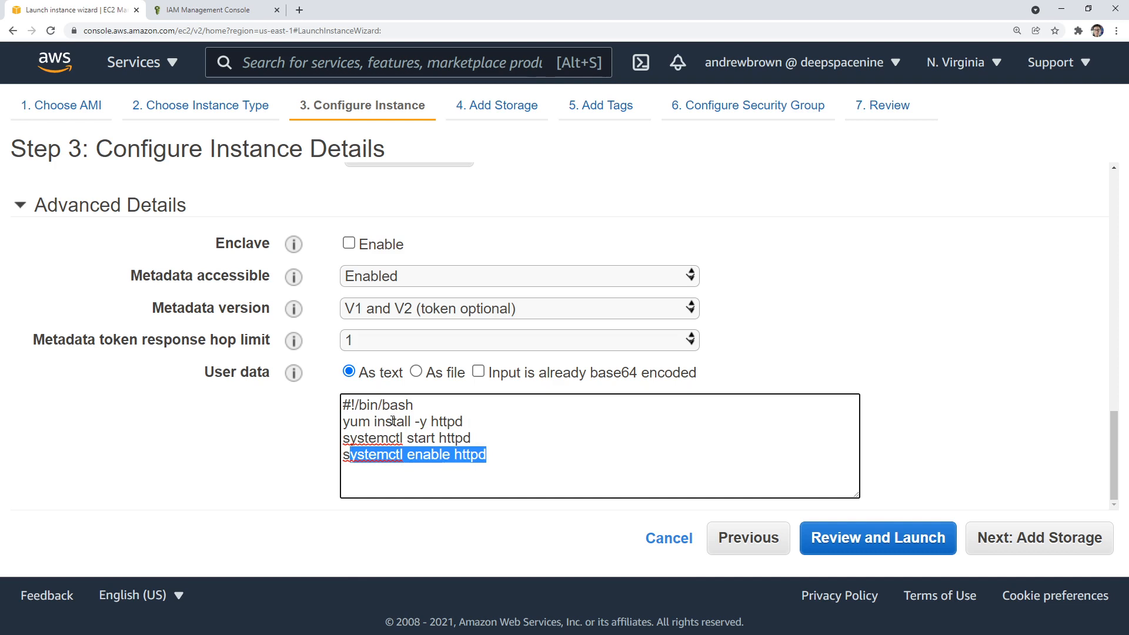
key(ctrl+0)
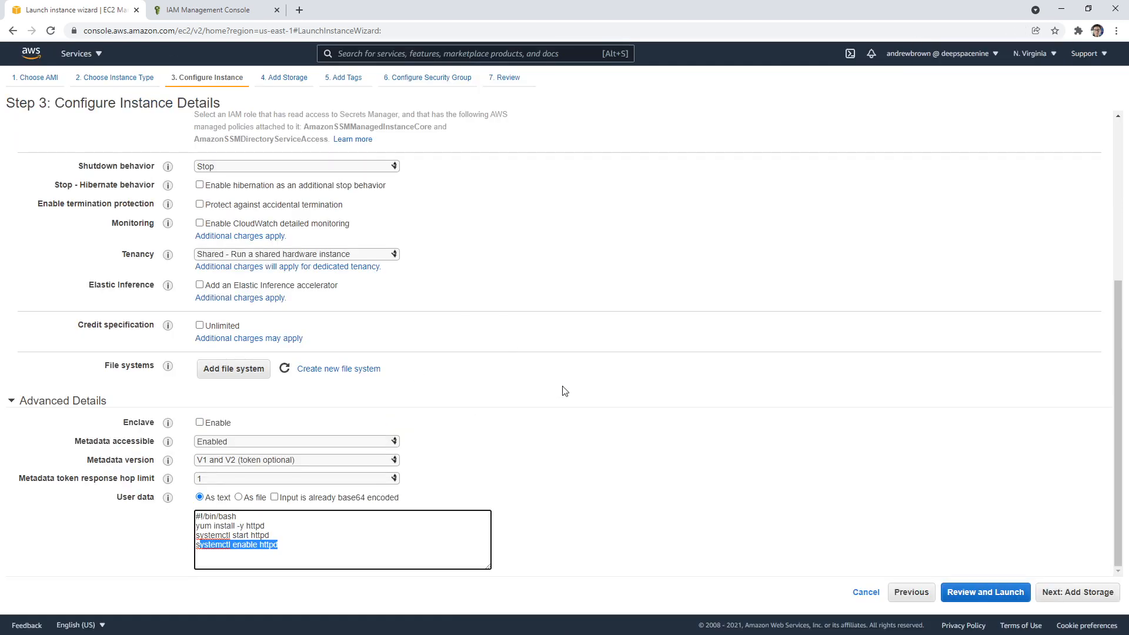
click(1070, 593)
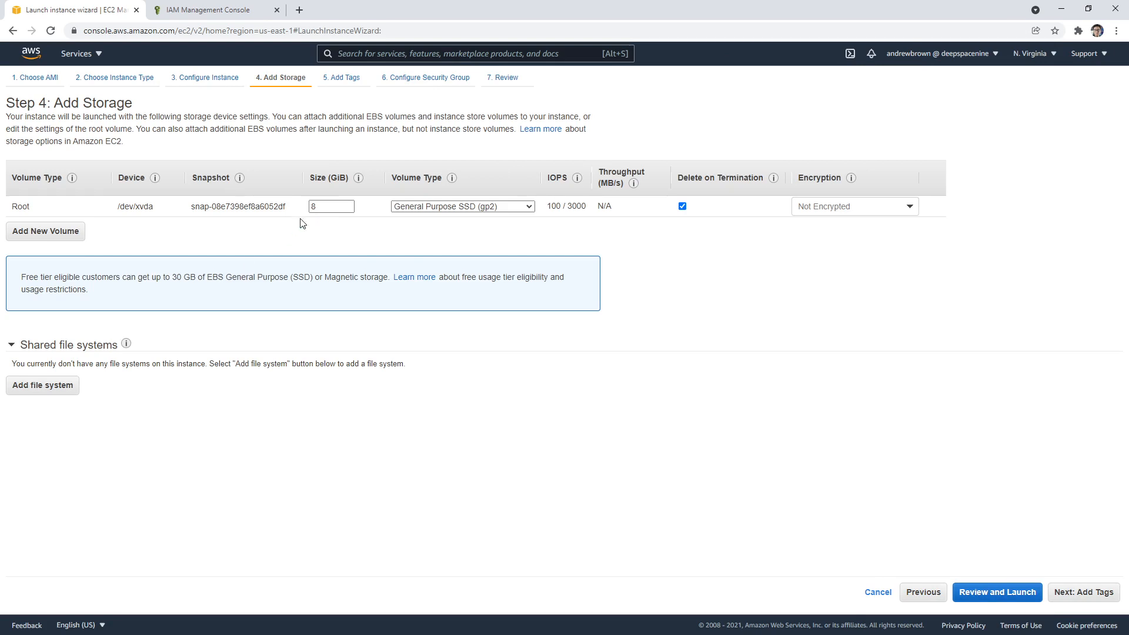
Try a root volume size of 30 GiB and set it back to 8 GiB
drag(169, 277, 233, 277)
click(247, 272)
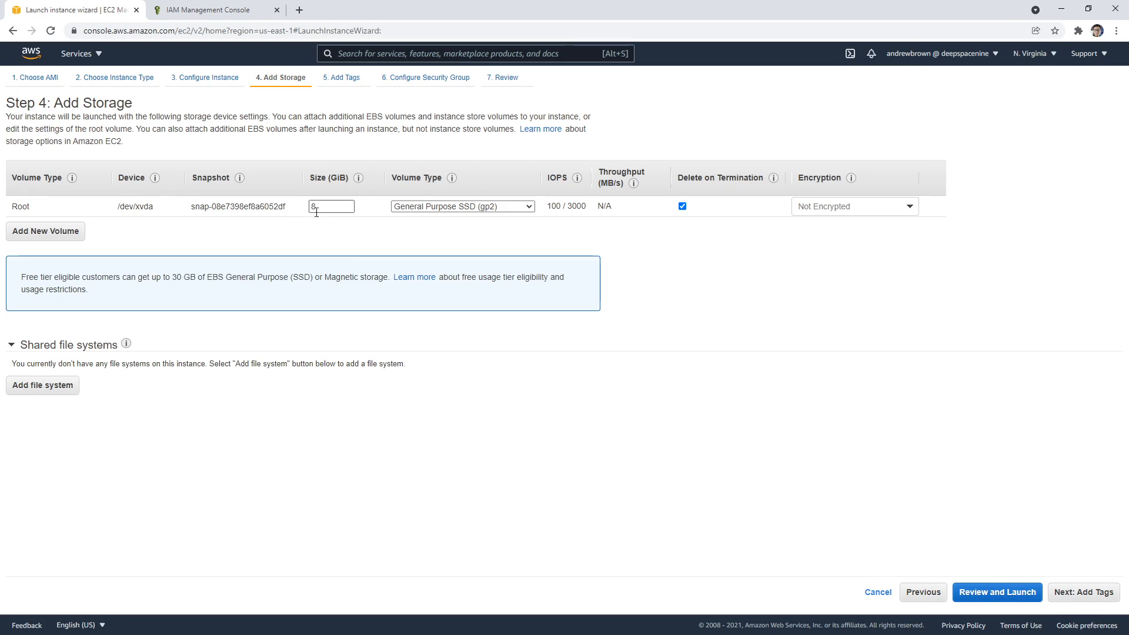
click(316, 207)
key(BackSpace)
text(30)
drag(324, 208, 294, 210)
text(8)
click(334, 238)
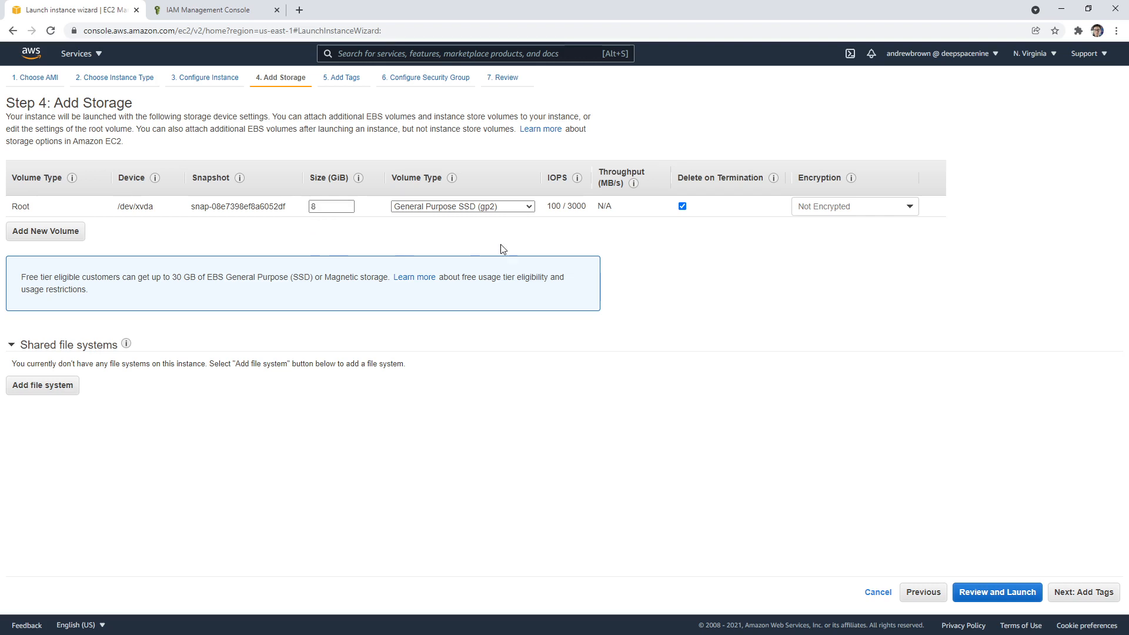
Keep General Purpose SSD (gp2) for the root volume, encrypt it with a KMS key, and continue to Add Tags
click(468, 212)
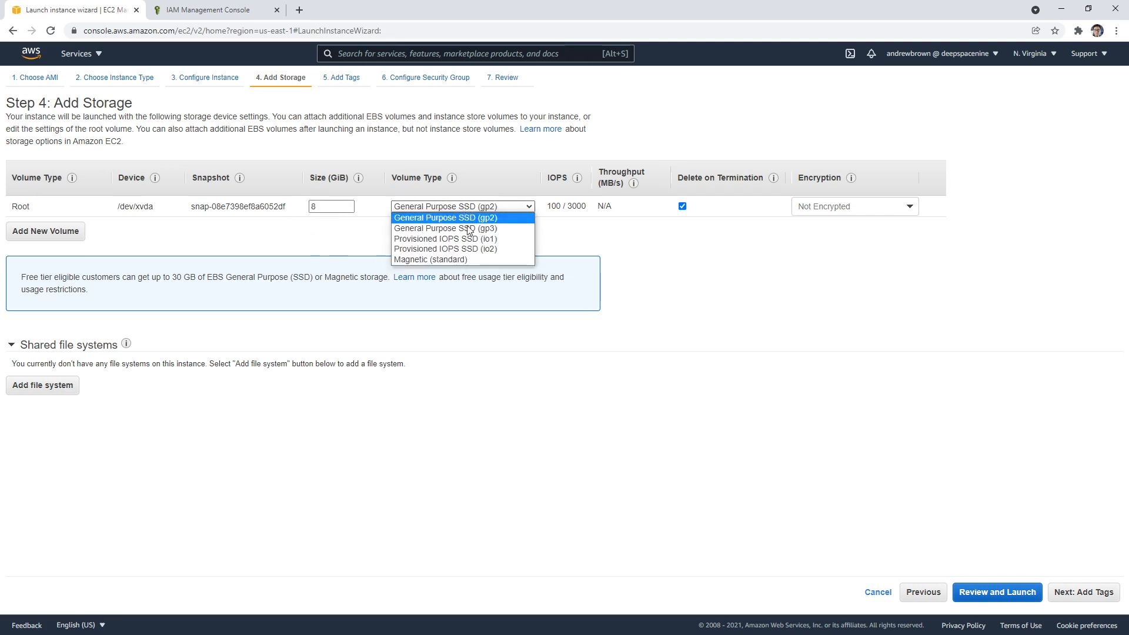
click(457, 217)
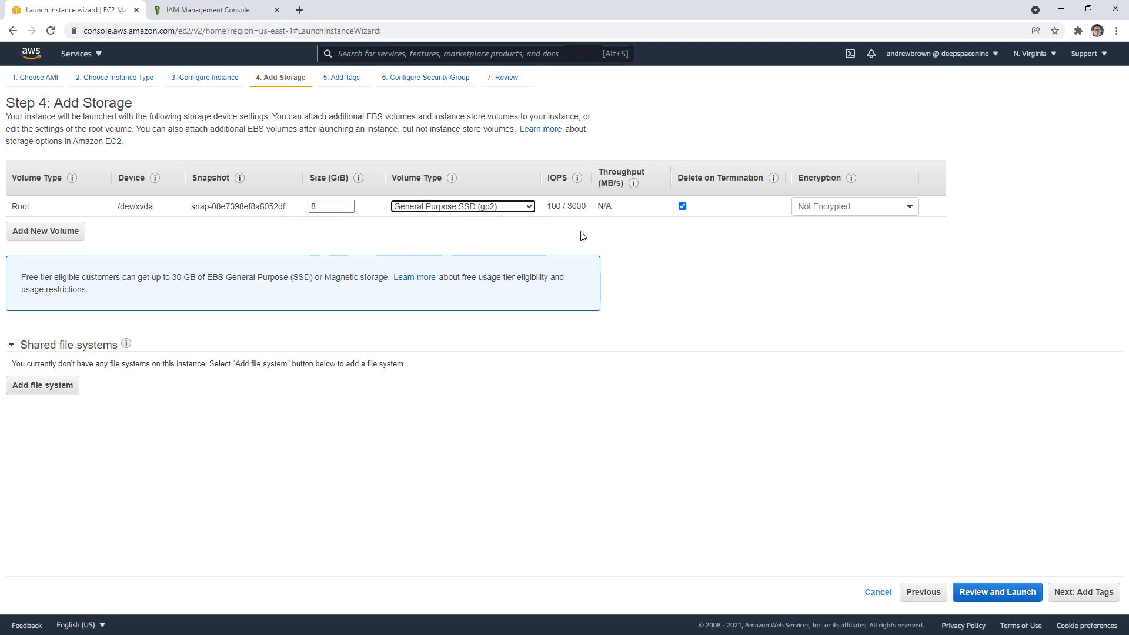
click(864, 203)
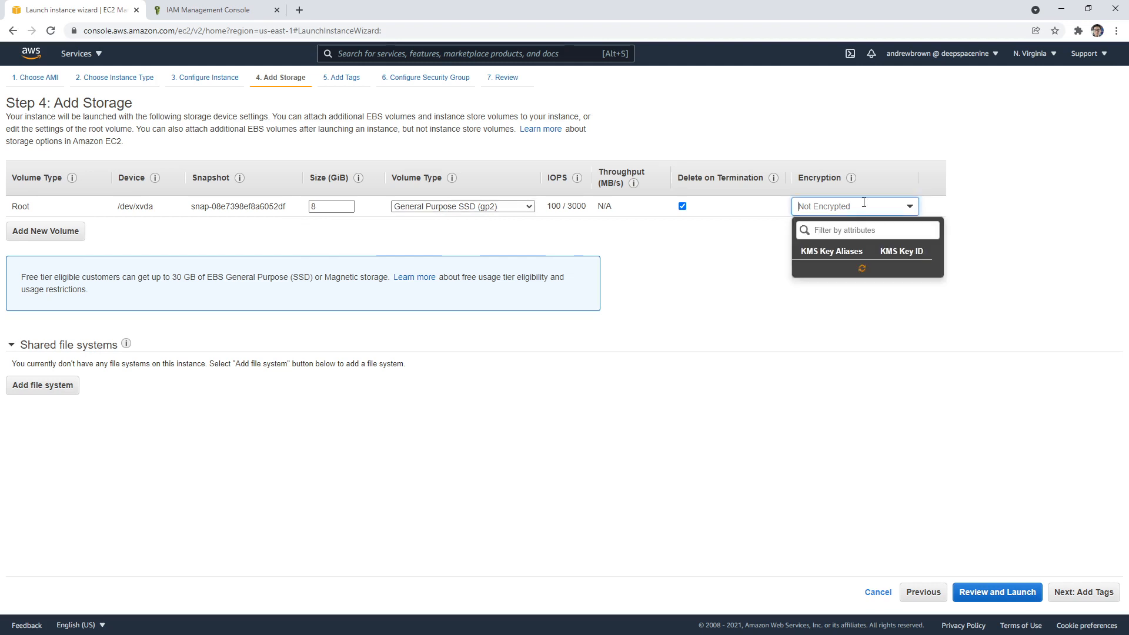
click(803, 240)
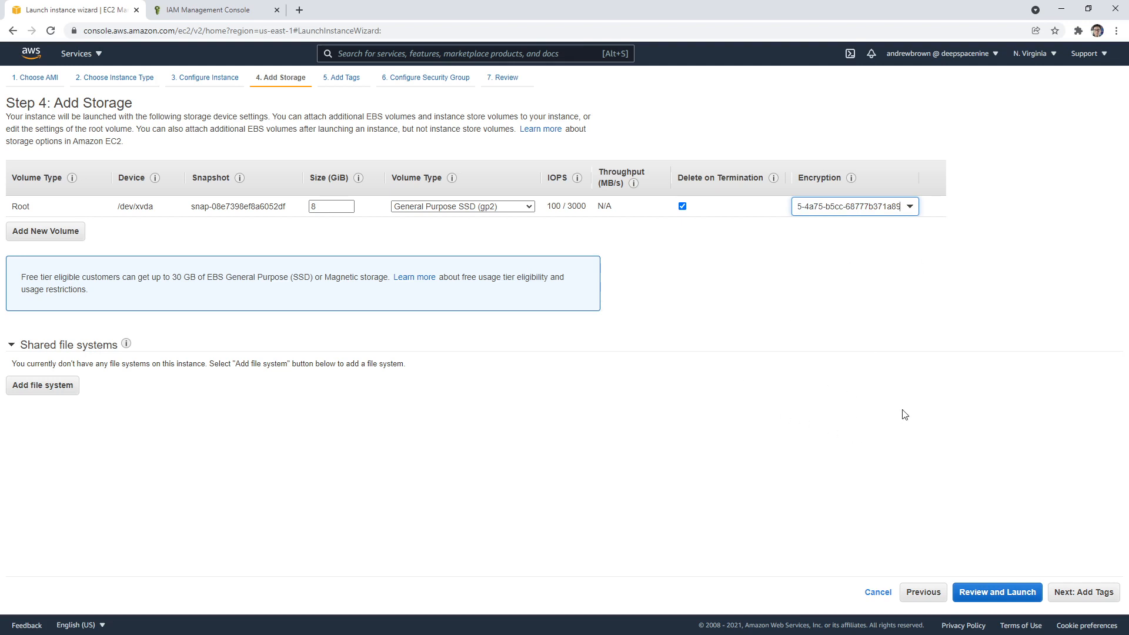
click(1080, 593)
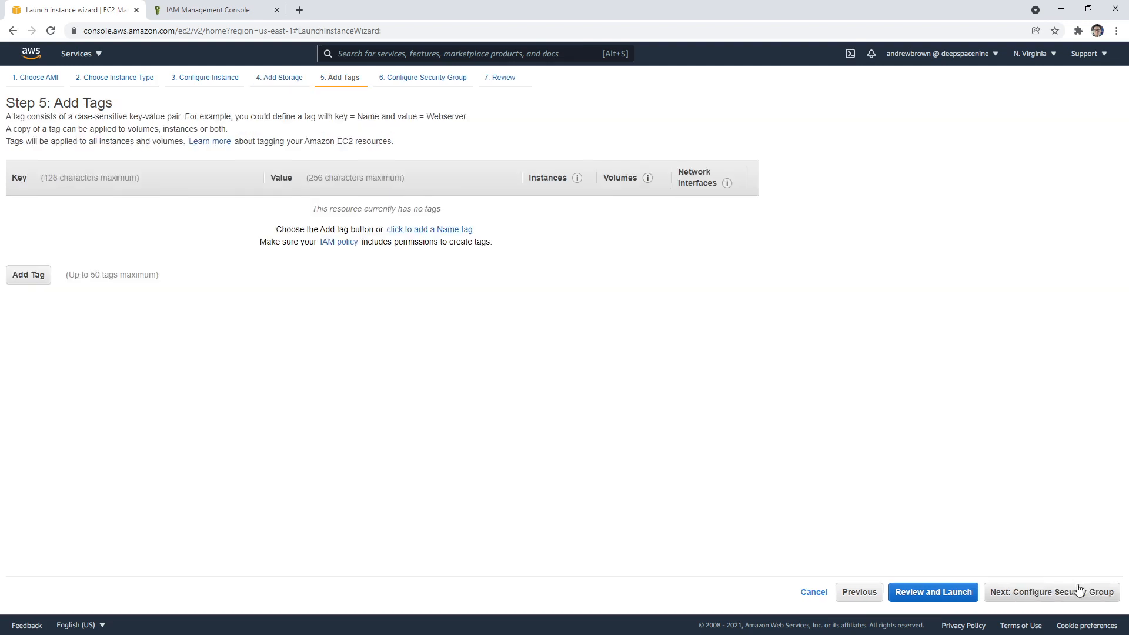
Add a tag with key Name and value MyEC2Instance, and continue to the security group configuration
click(28, 275)
text(Name)
key(Tab)
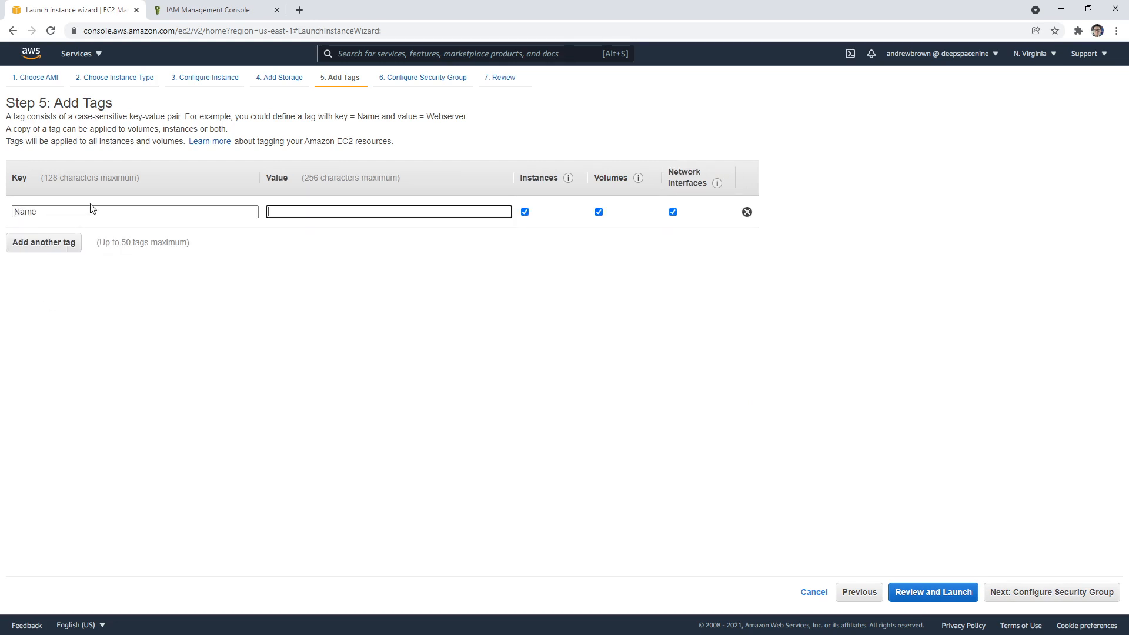
text(MyEC2Instance)
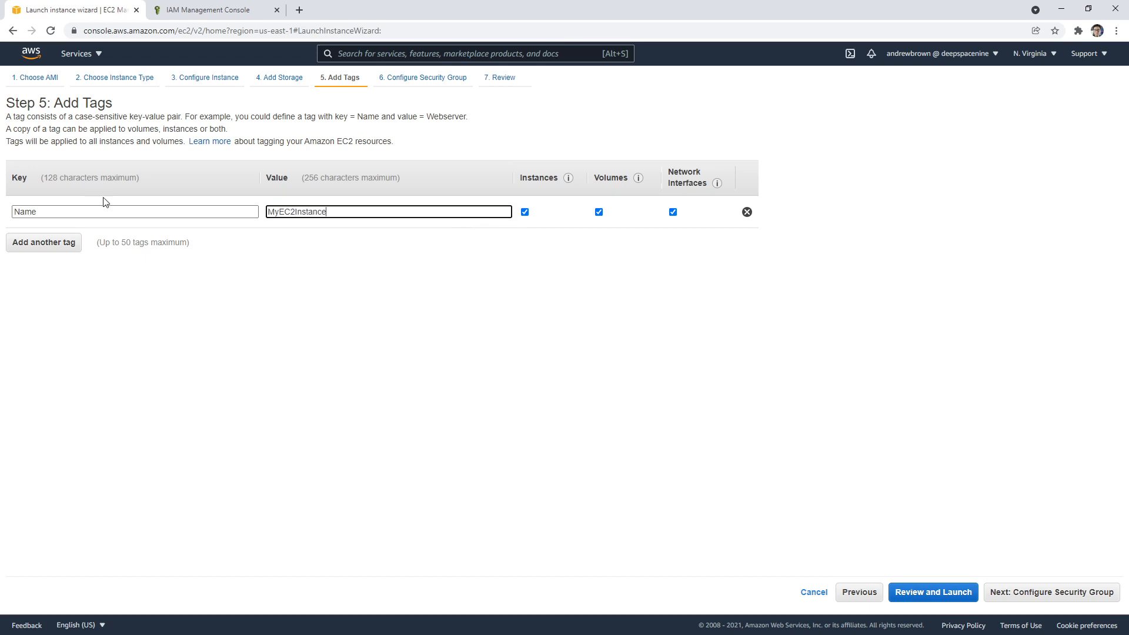
click(399, 346)
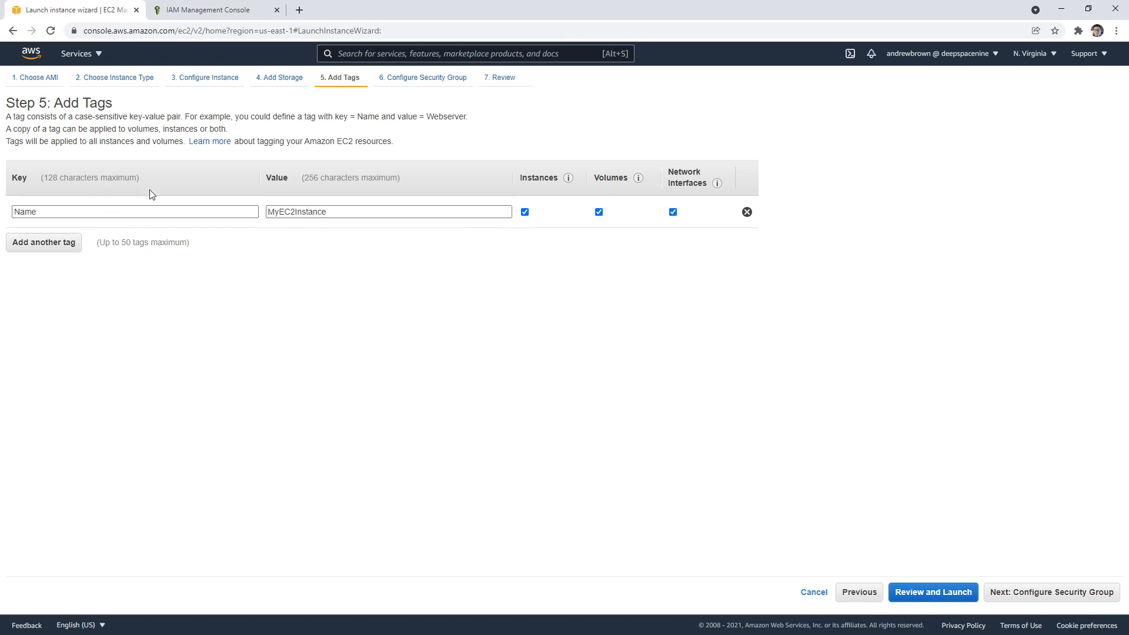
click(1036, 592)
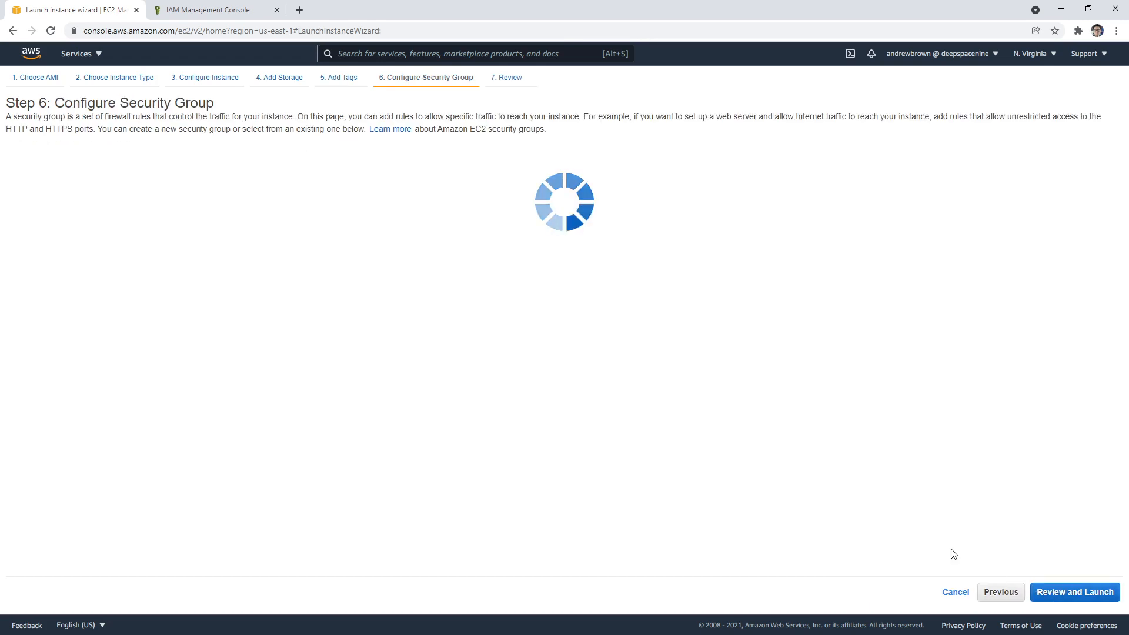
Set both the name and the description of the new security group to my-ec2-sg
drag(280, 184, 222, 155)
text(my-ec2-sg)
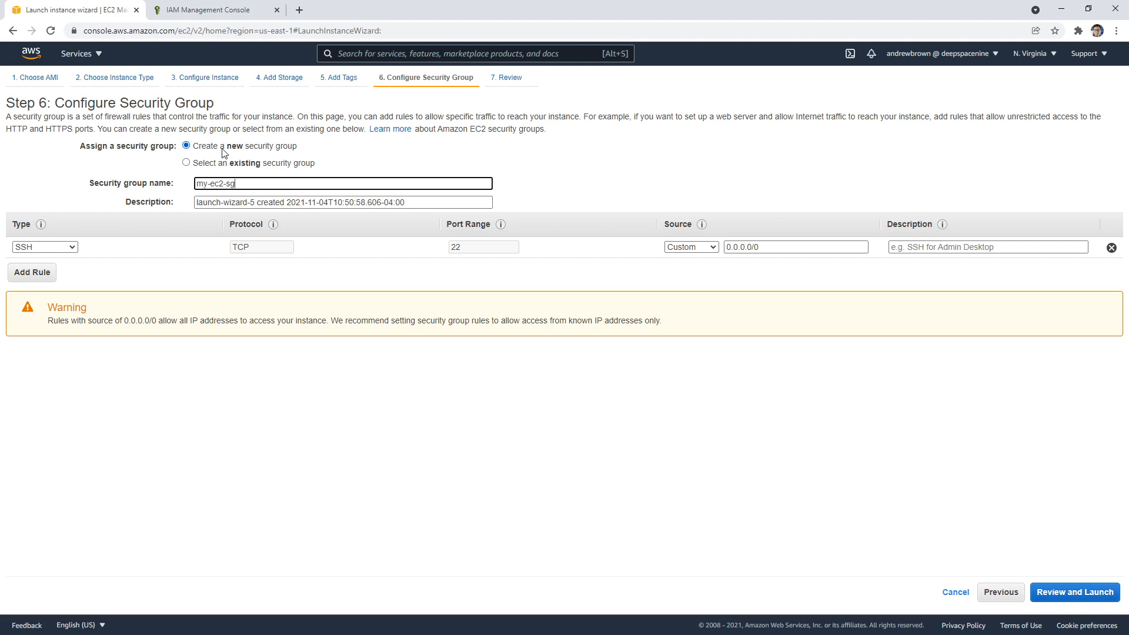
key(Tab)
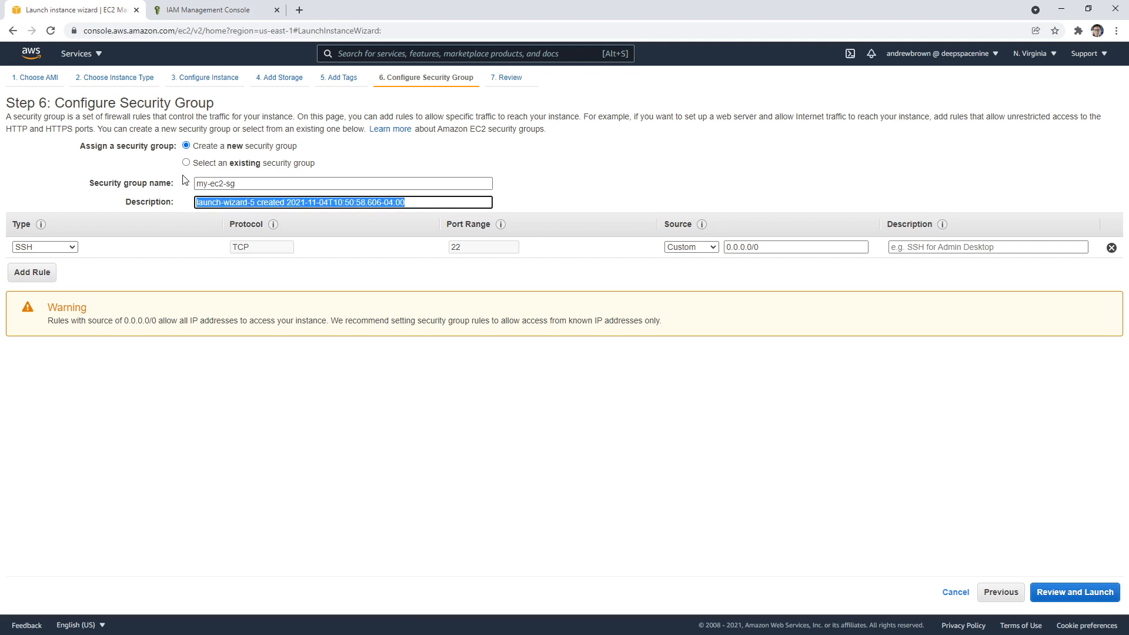
text(my-ec2-sg)
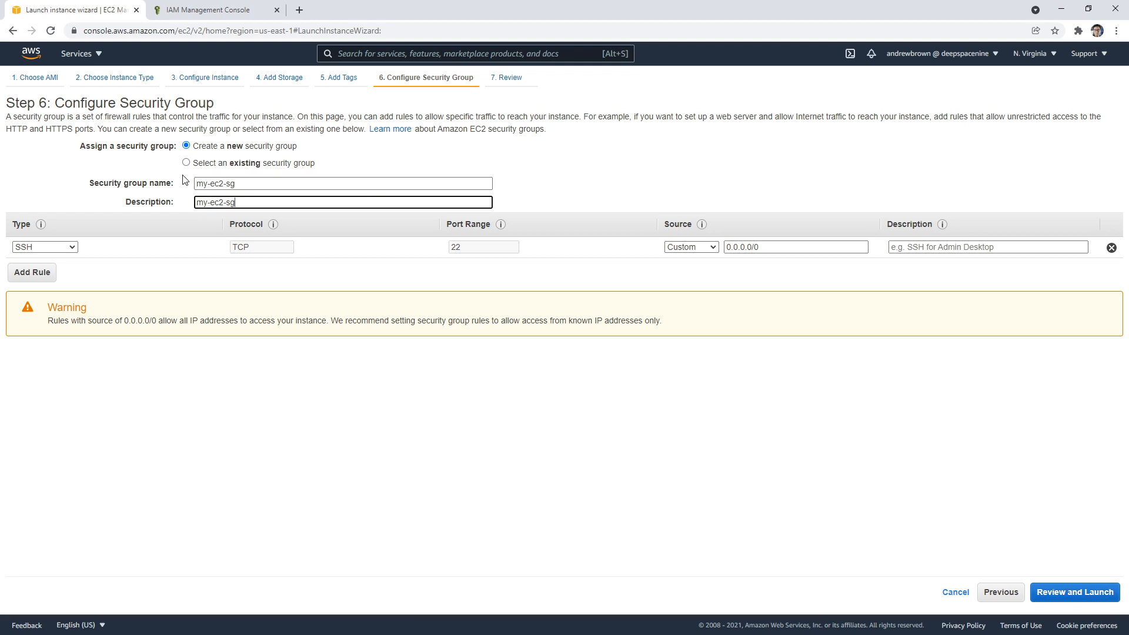
click(594, 177)
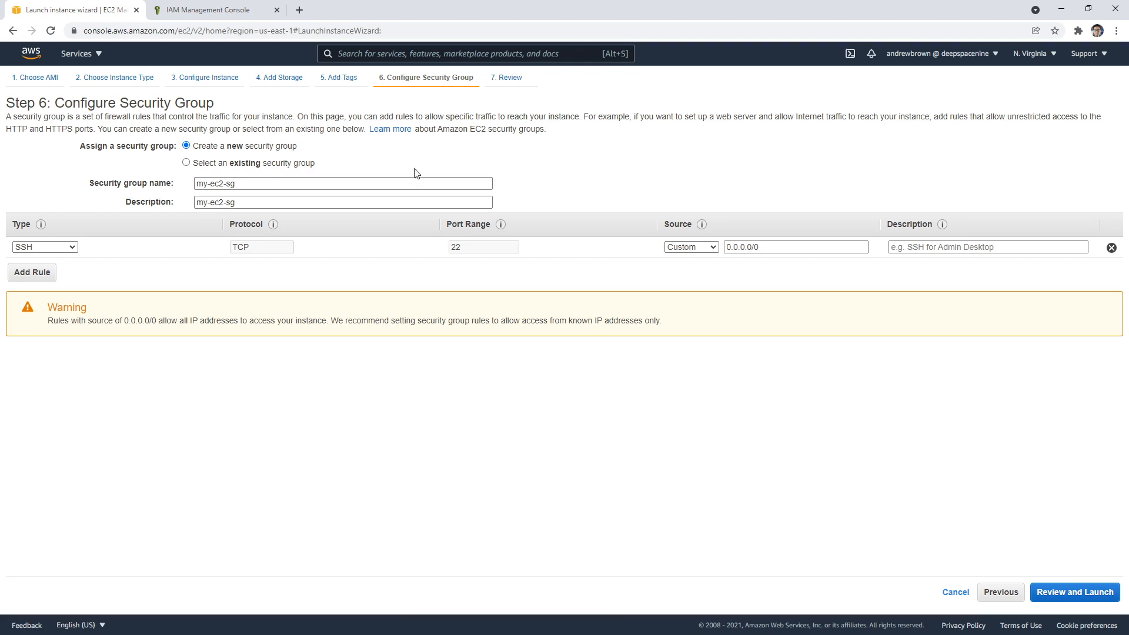
click(274, 183)
click(640, 145)
Add an HTTP rule to the security group with source Anywhere and the description Internet
click(33, 273)
click(73, 267)
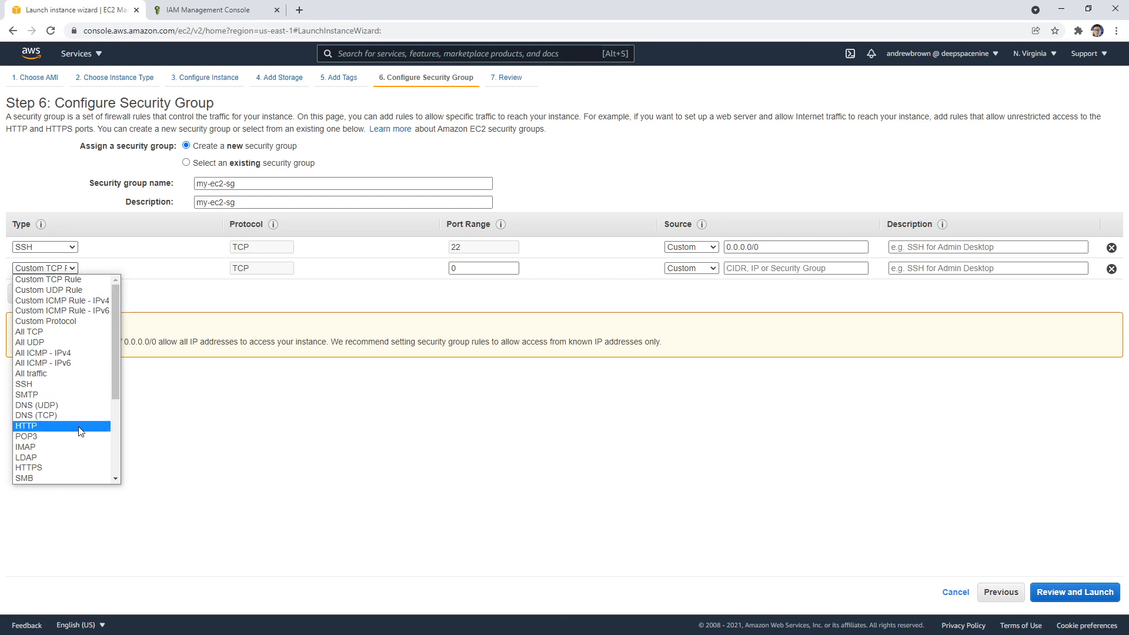
click(100, 426)
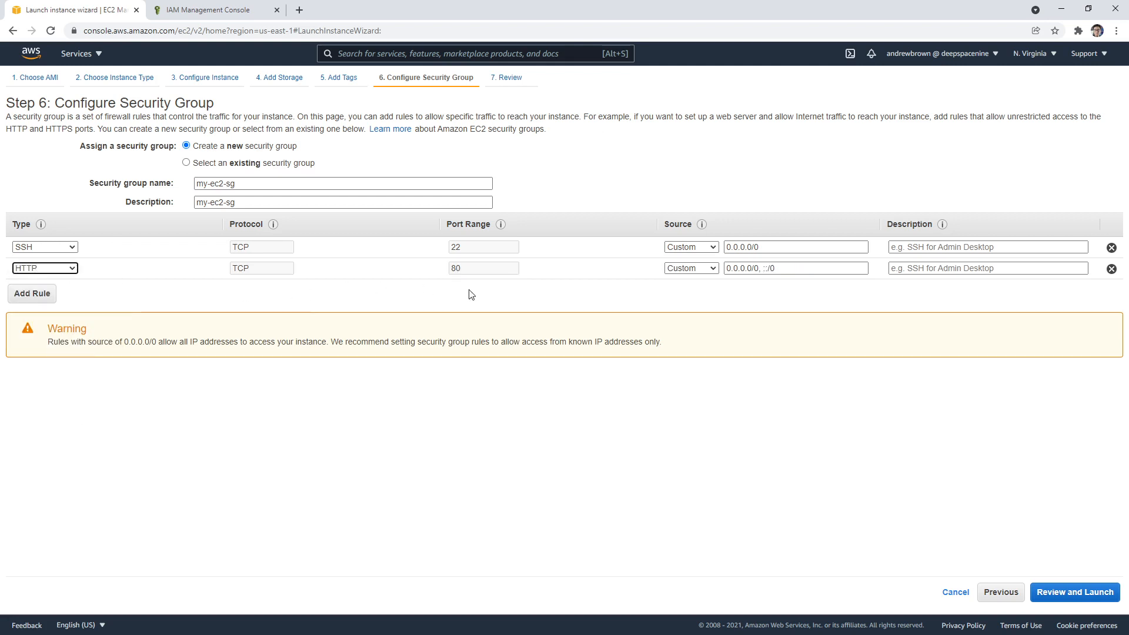
click(699, 270)
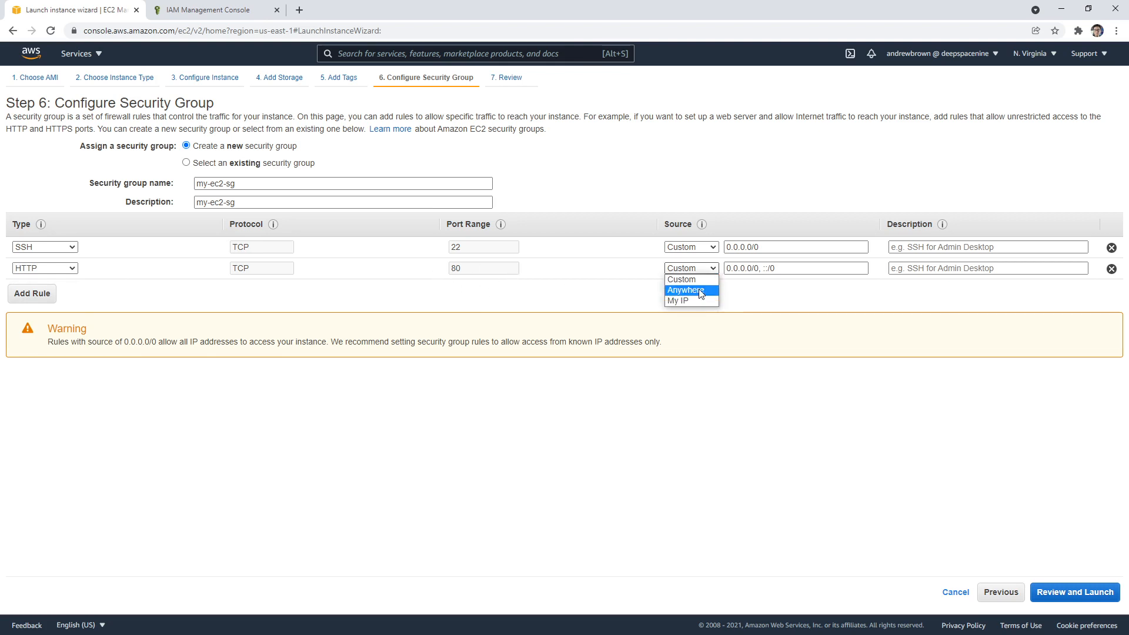
click(692, 291)
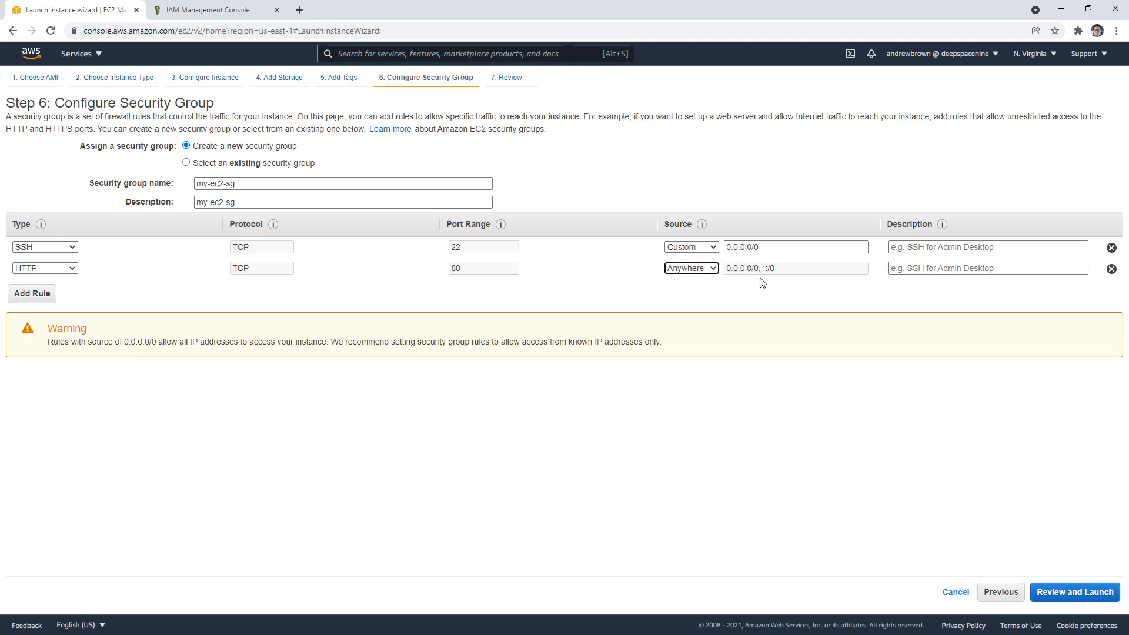
double_click(740, 274)
click(768, 270)
click(907, 272)
text(Internet)
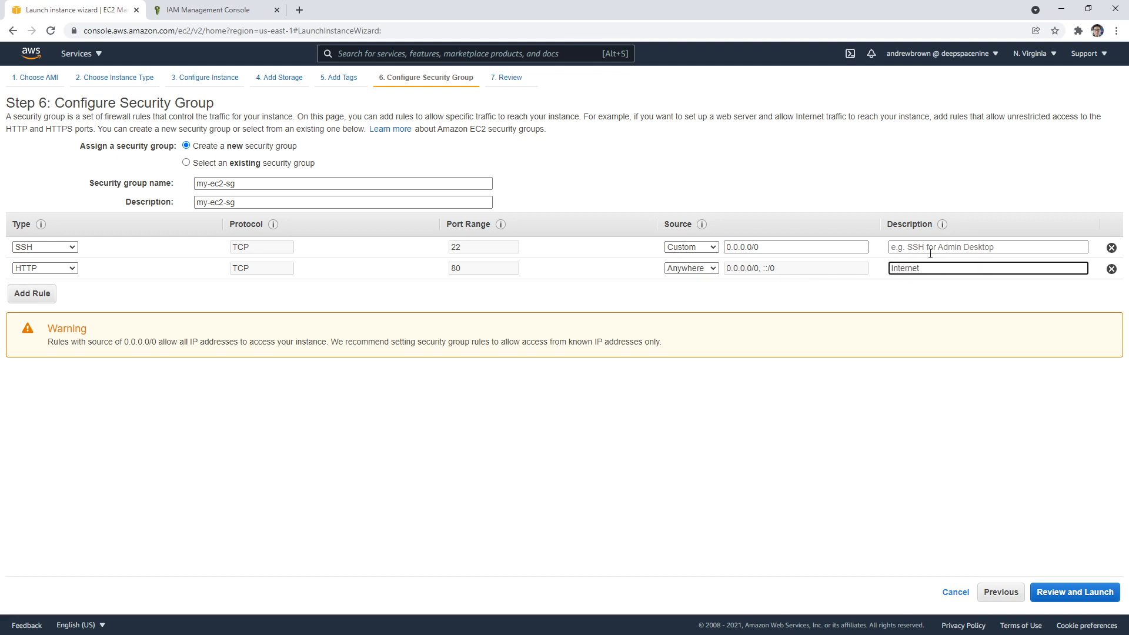
Describe the port 22 rule as SSH, keep its Custom source, and continue to the instance launch review
click(931, 251)
text(SSH)
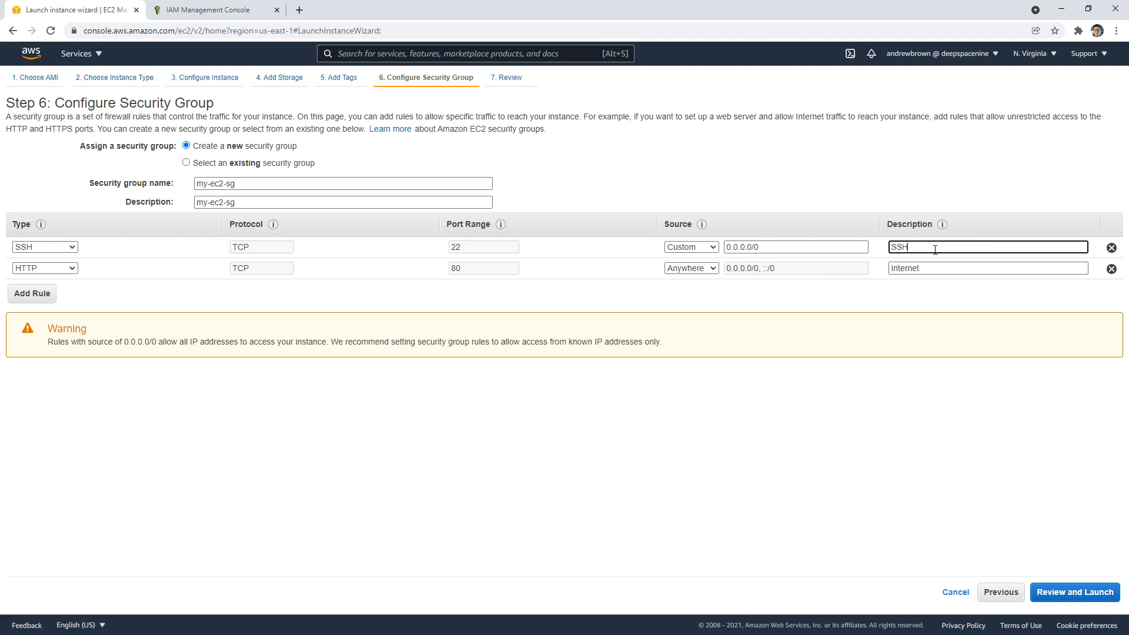
click(694, 247)
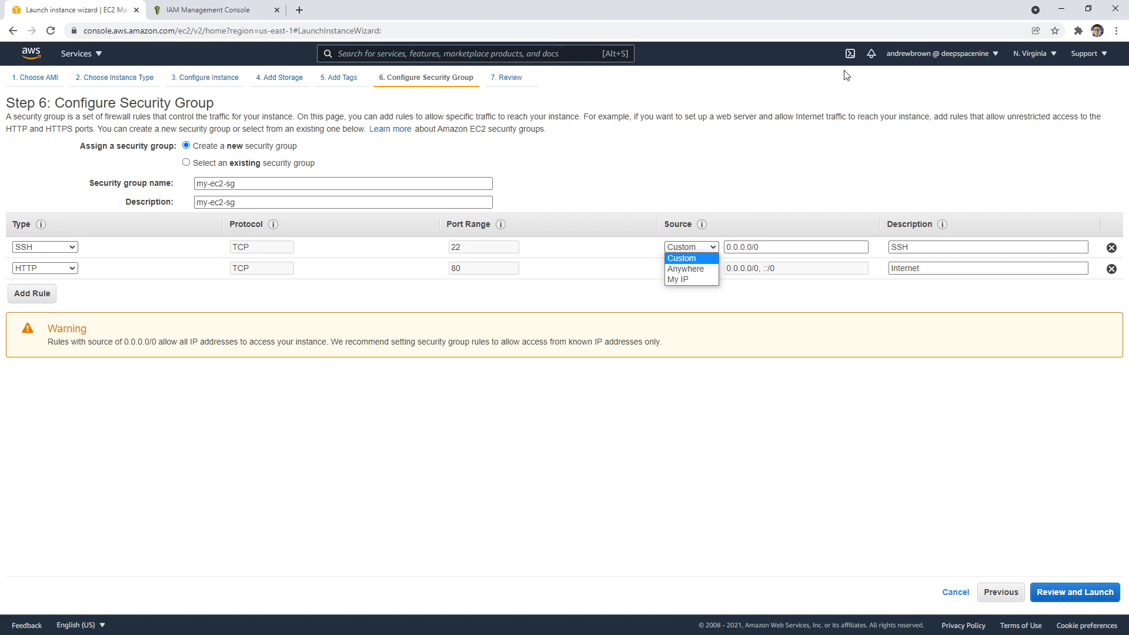
double_click(733, 195)
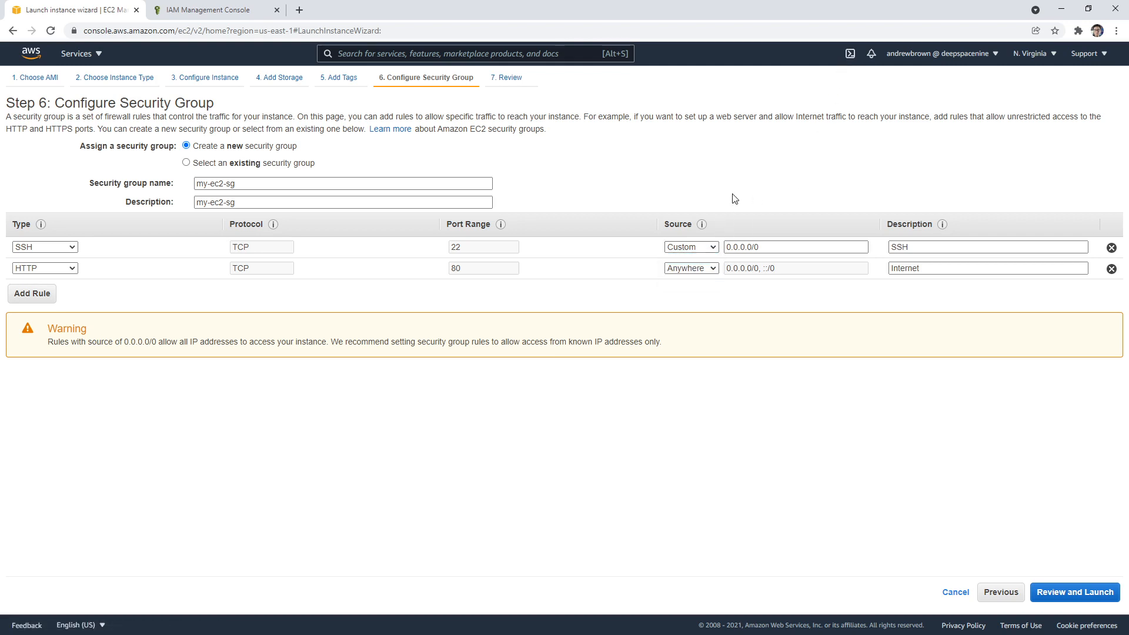
click(1085, 595)
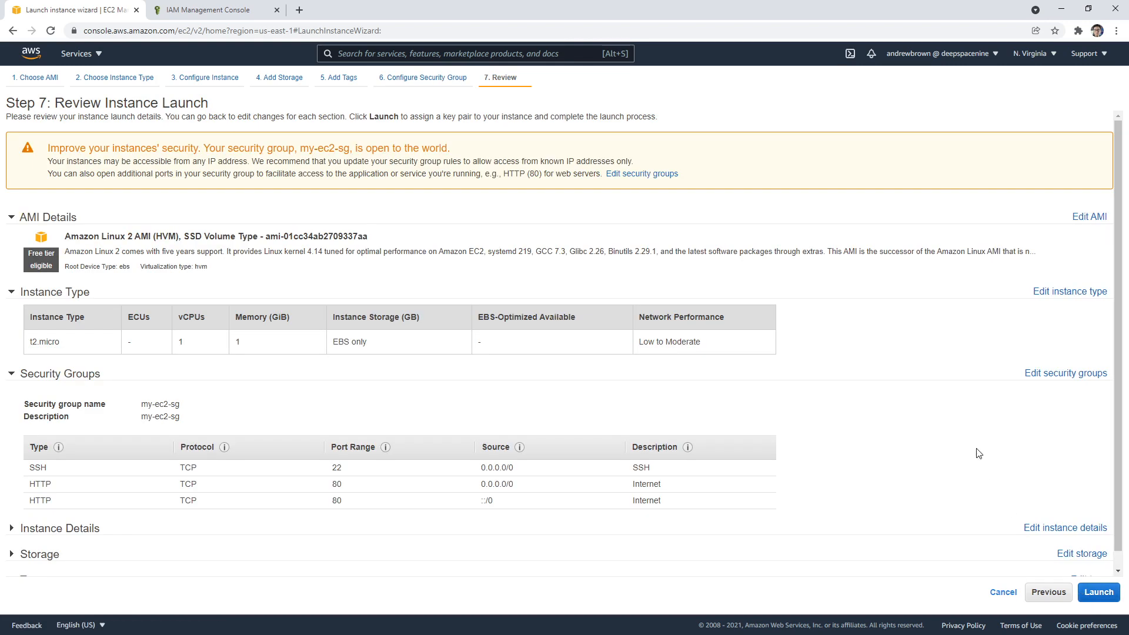
Review the launch details and the security group warning, and proceed to the key pair selection for launching
scroll(282, 369, down, 1)
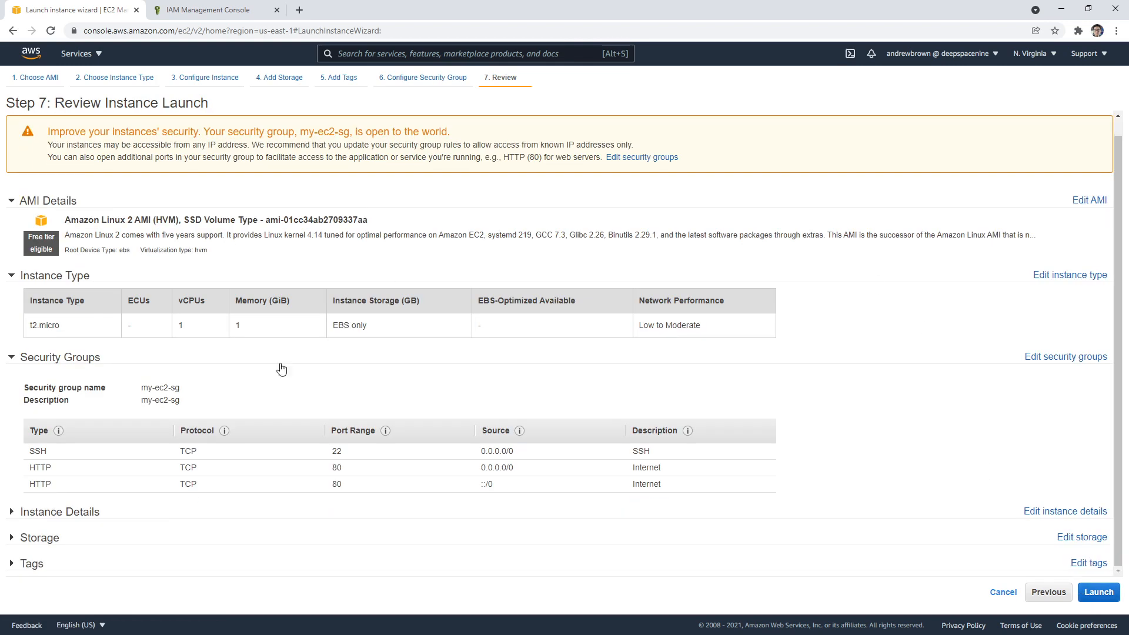
scroll(285, 382, up, 1)
scroll(235, 371, down, 1)
scroll(399, 342, up, 1)
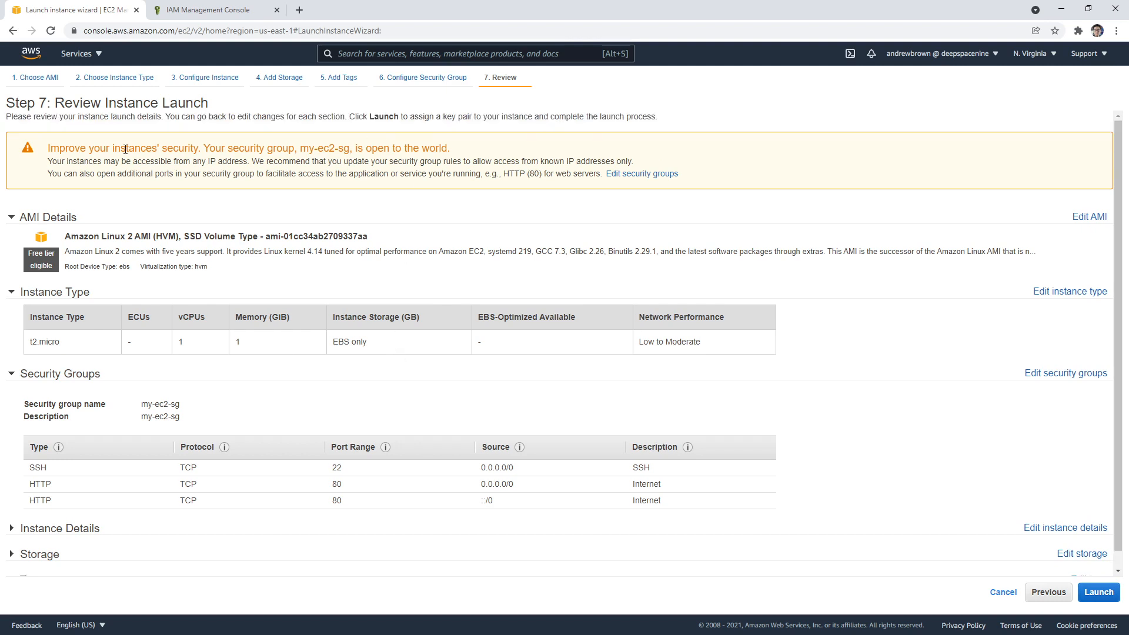
drag(125, 149, 466, 155)
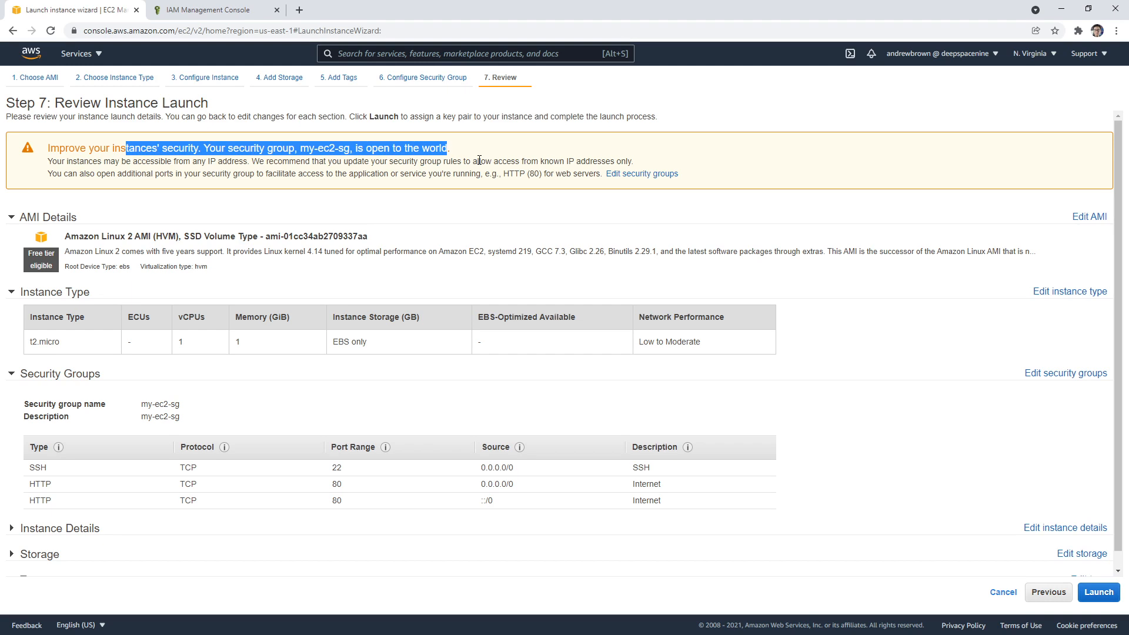
click(1098, 593)
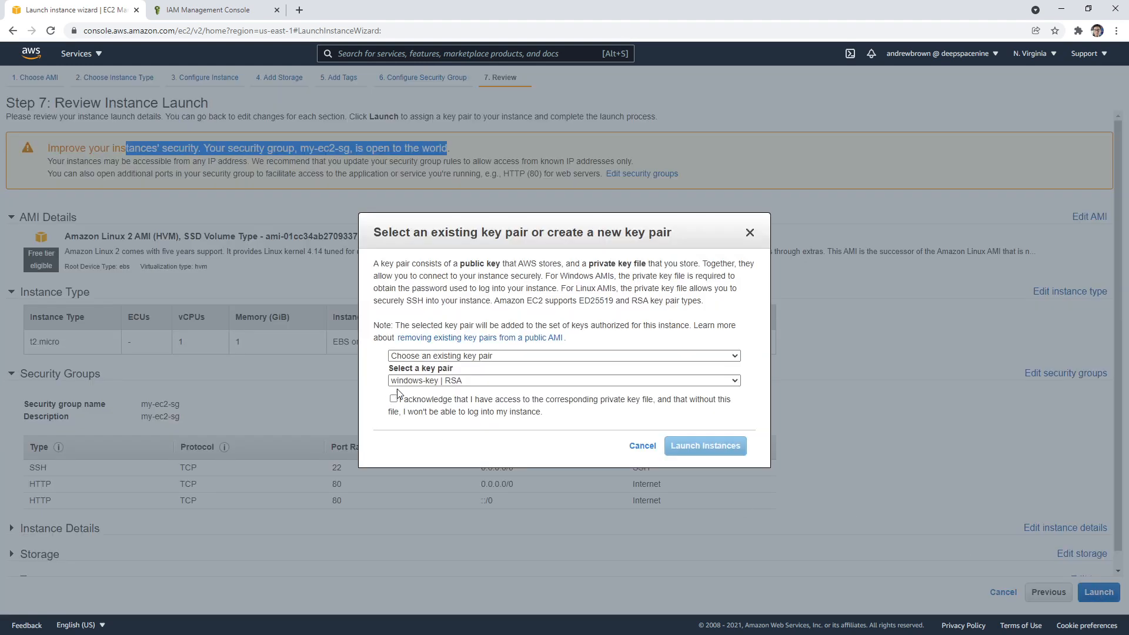
click(435, 356)
click(406, 385)
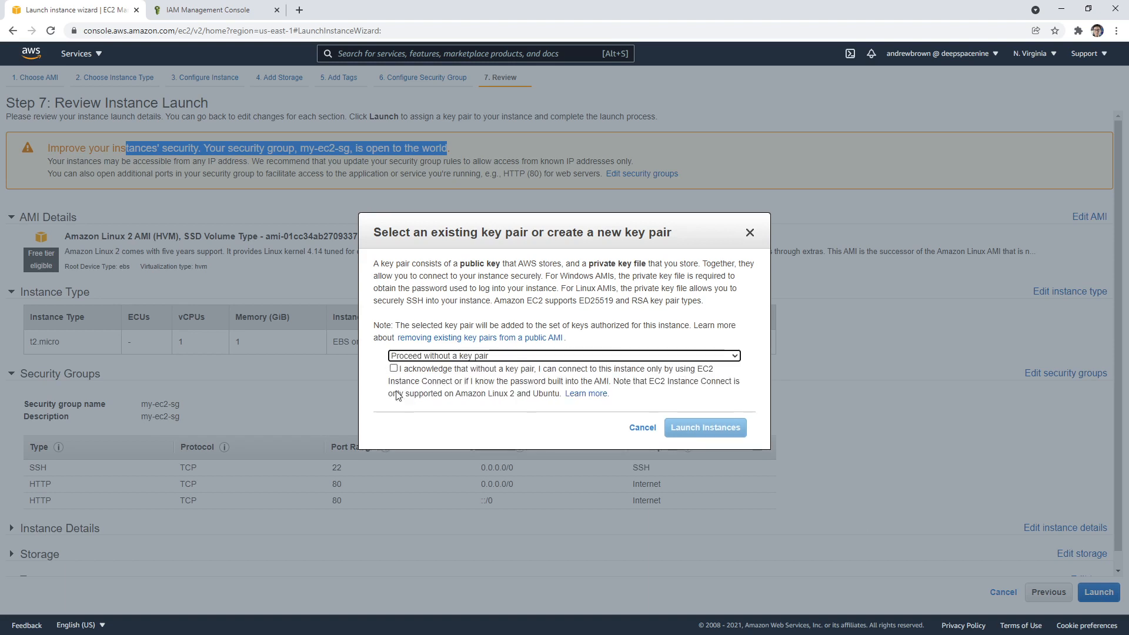
click(394, 369)
Create a new RSA key pair named my-ec2-instance, download its private key file, and launch the instance
click(435, 355)
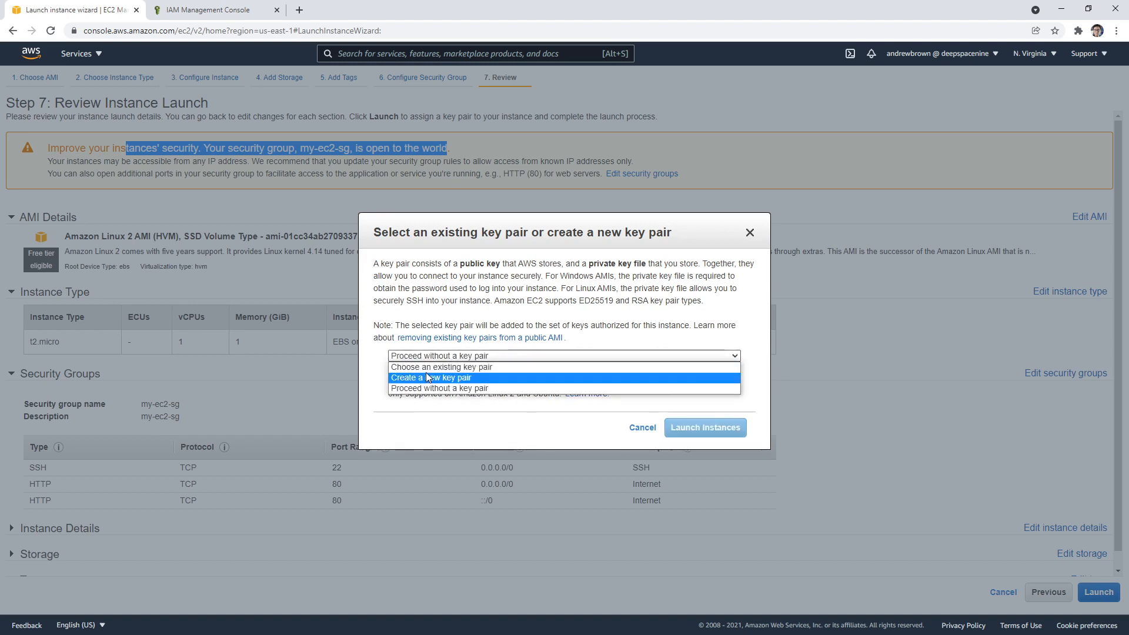
click(438, 375)
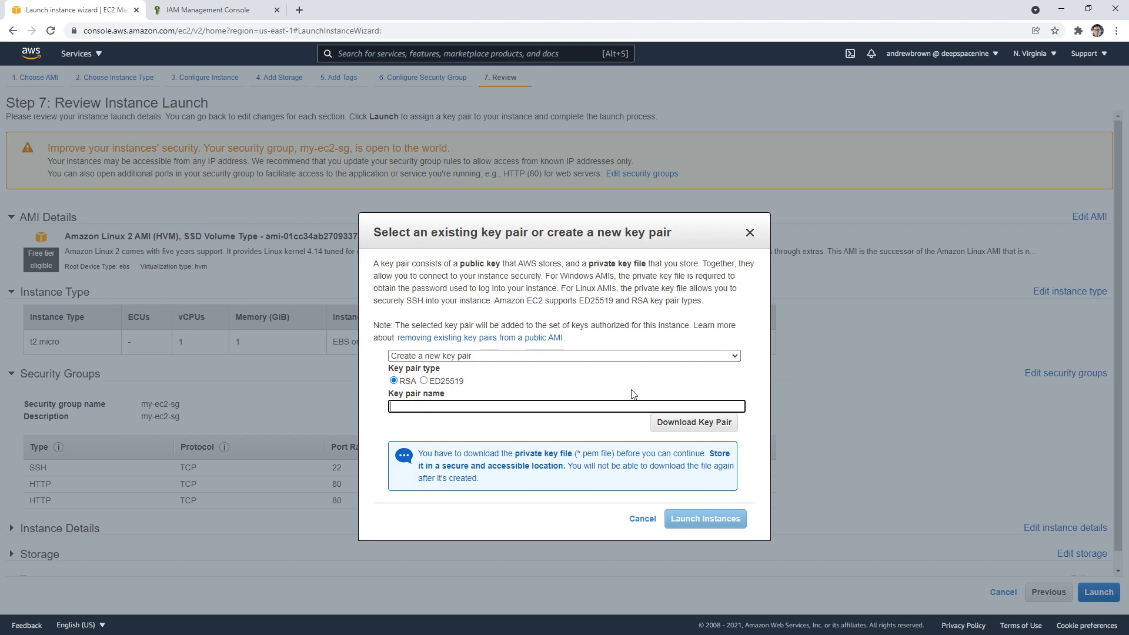
text(my-ec2-instance)
click(689, 425)
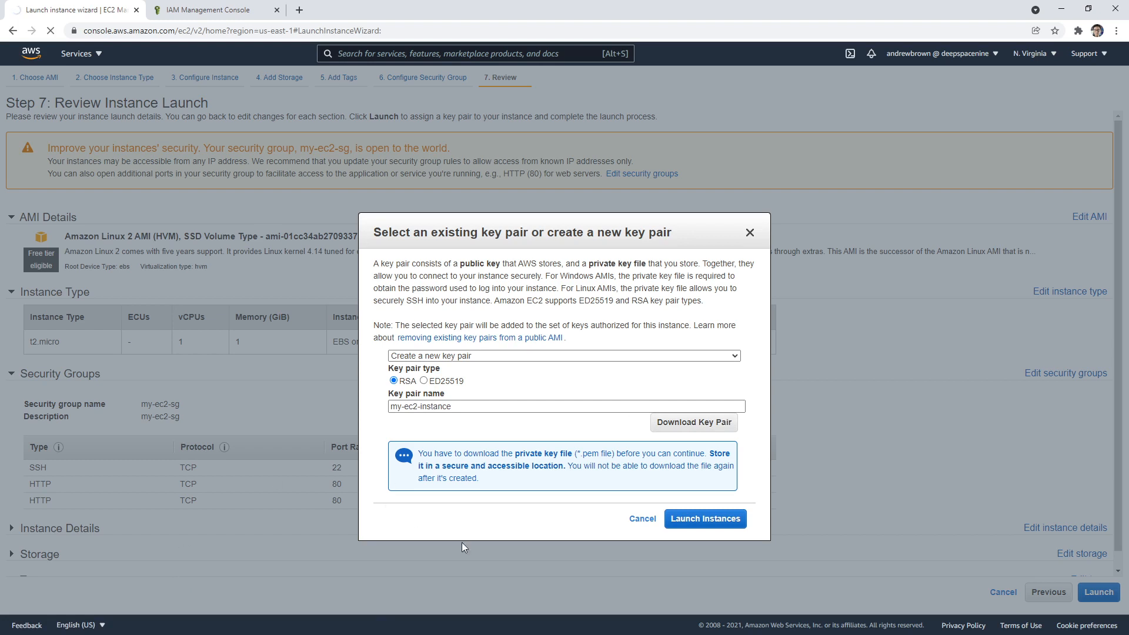
click(708, 518)
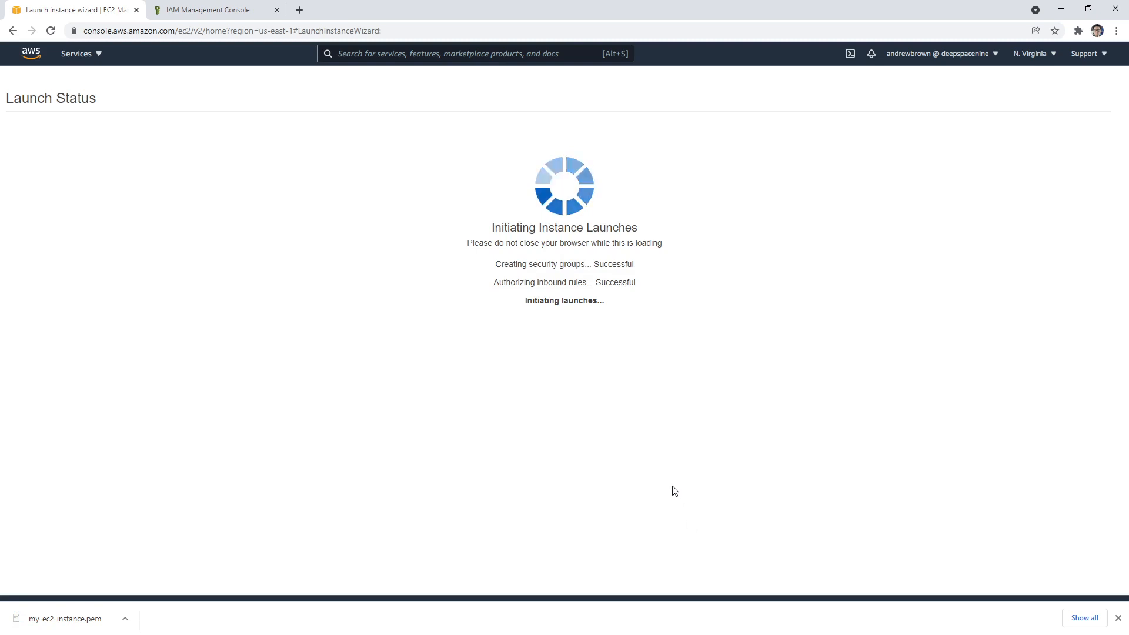
Close the IAM Management Console page and show the list of EC2 instances
click(275, 10)
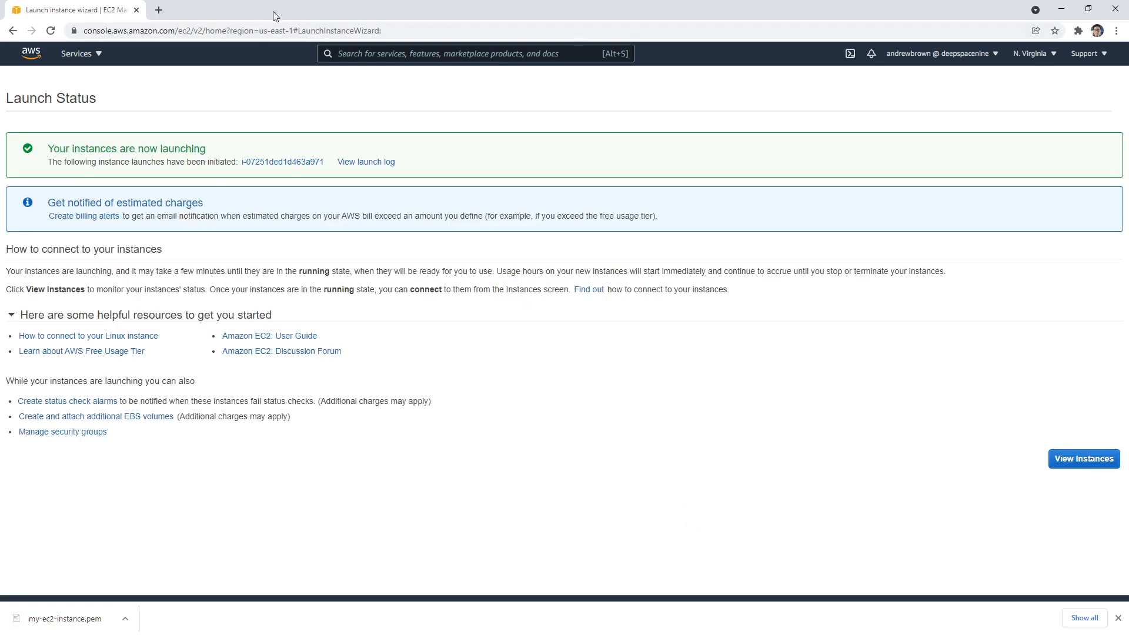
click(1066, 458)
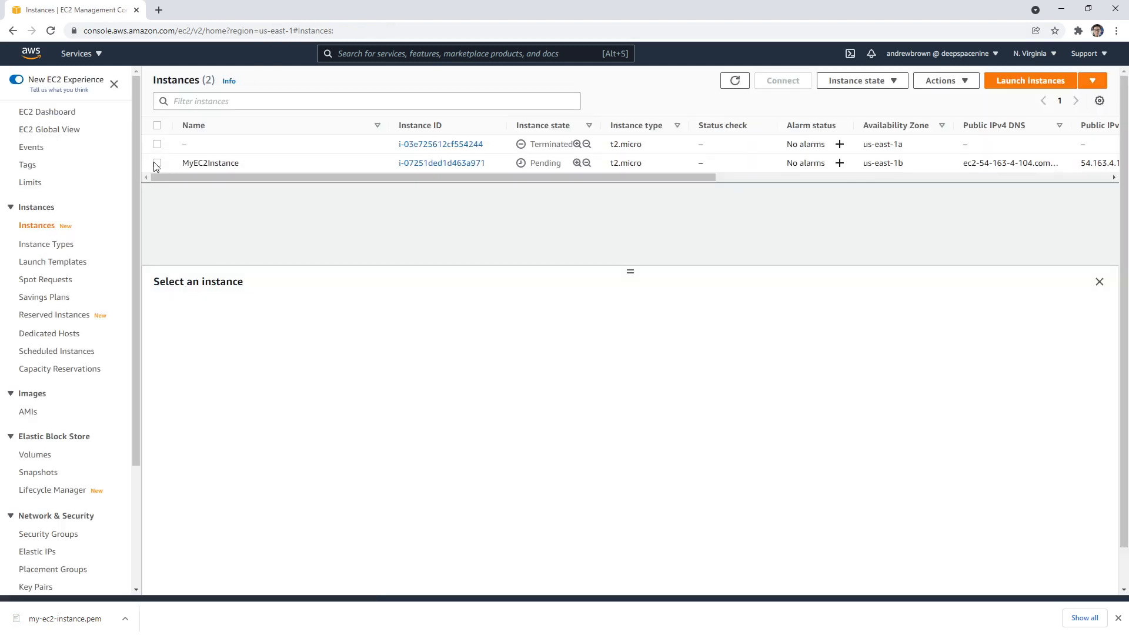
Select MyEC2Instance to display its details, and launch AWS CloudShell from a separate AWS Management Console tab
click(181, 165)
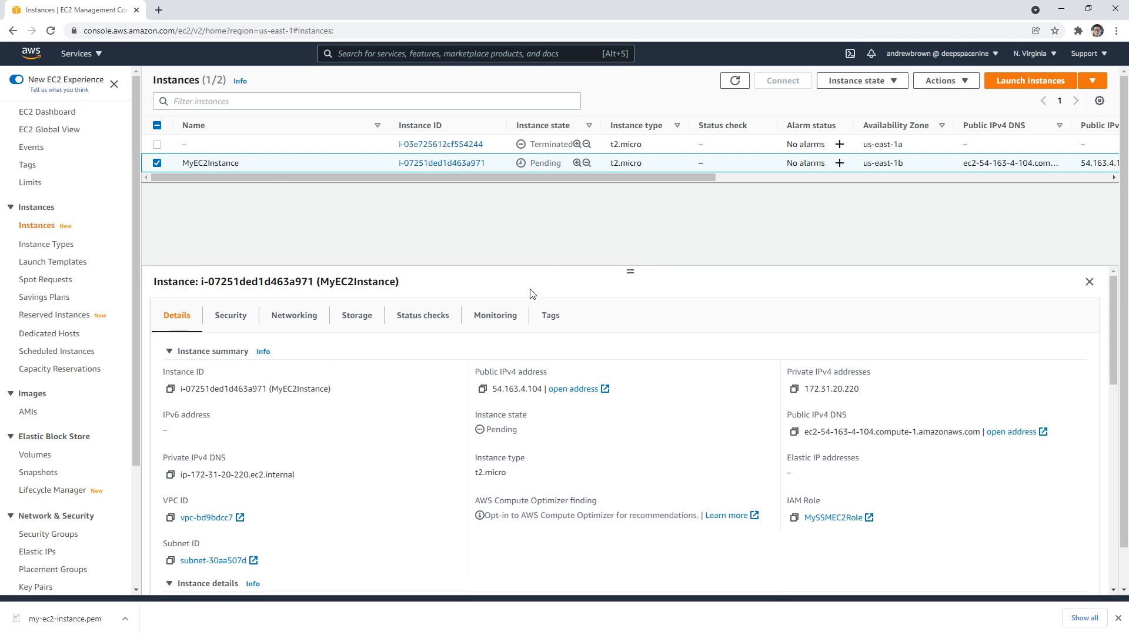
right_click(32, 55)
click(46, 68)
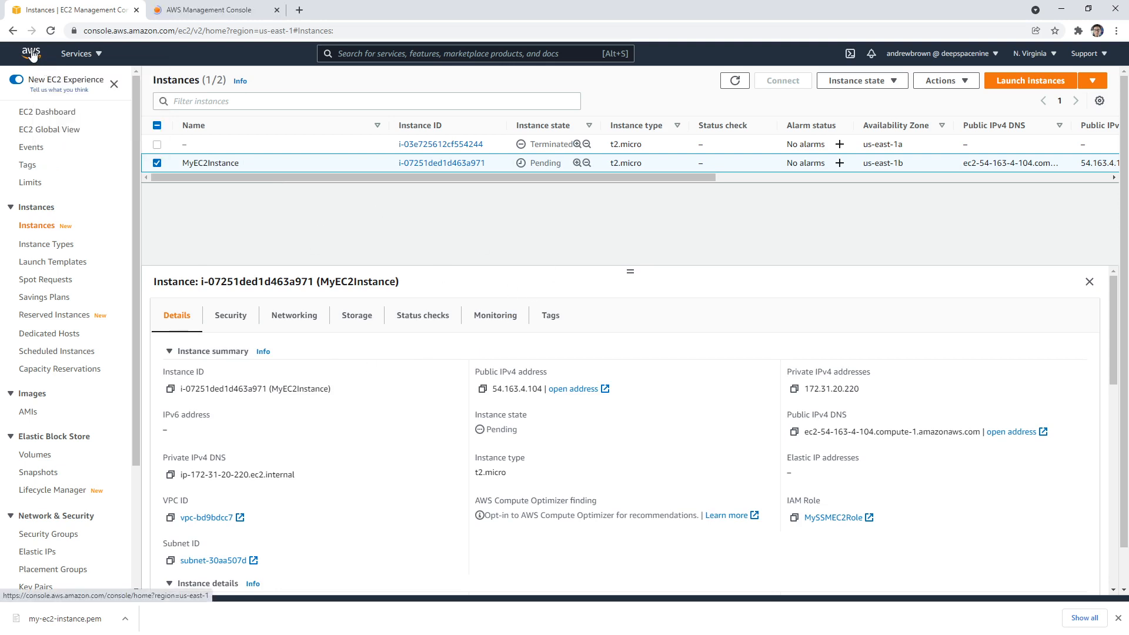
click(166, 18)
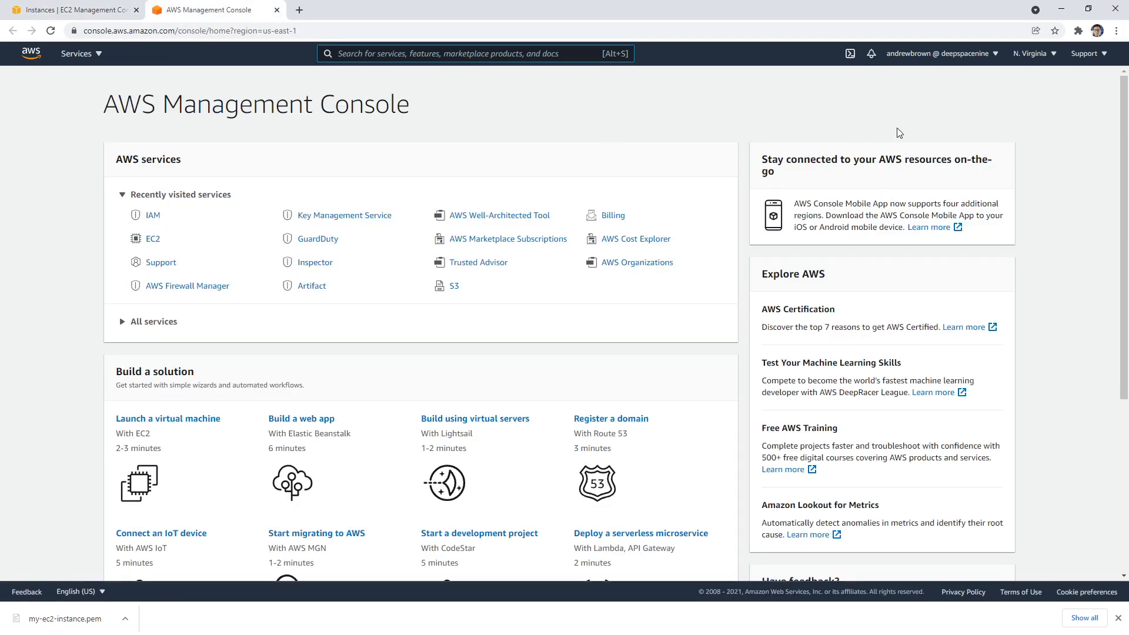
click(850, 54)
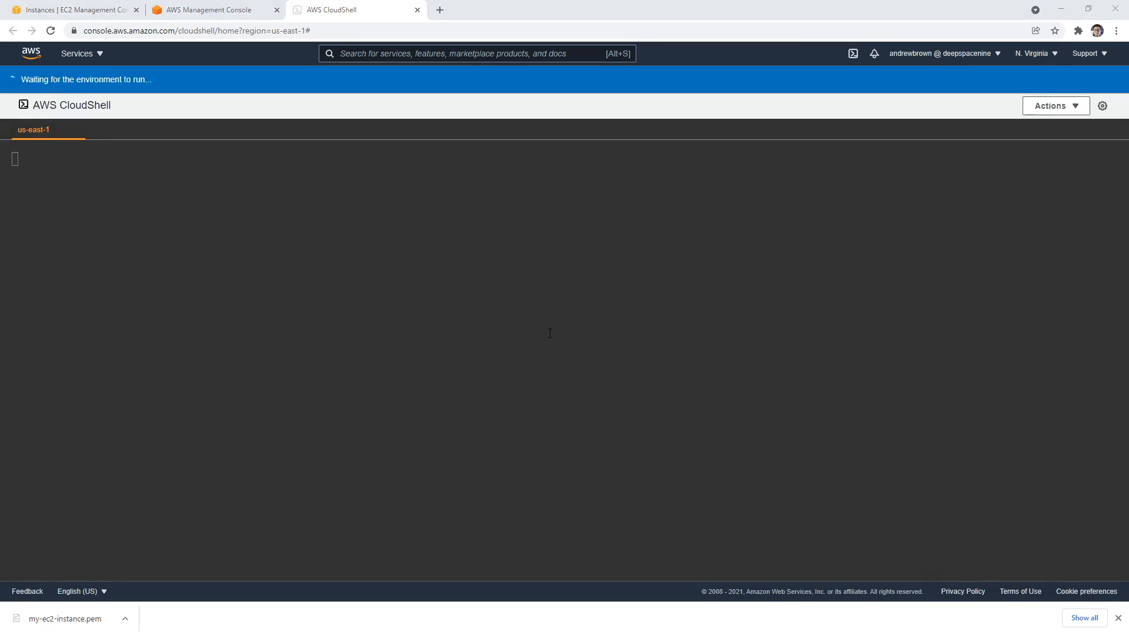
Reveal the downloaded my-ec2-instance.pem file in its folder
click(125, 619)
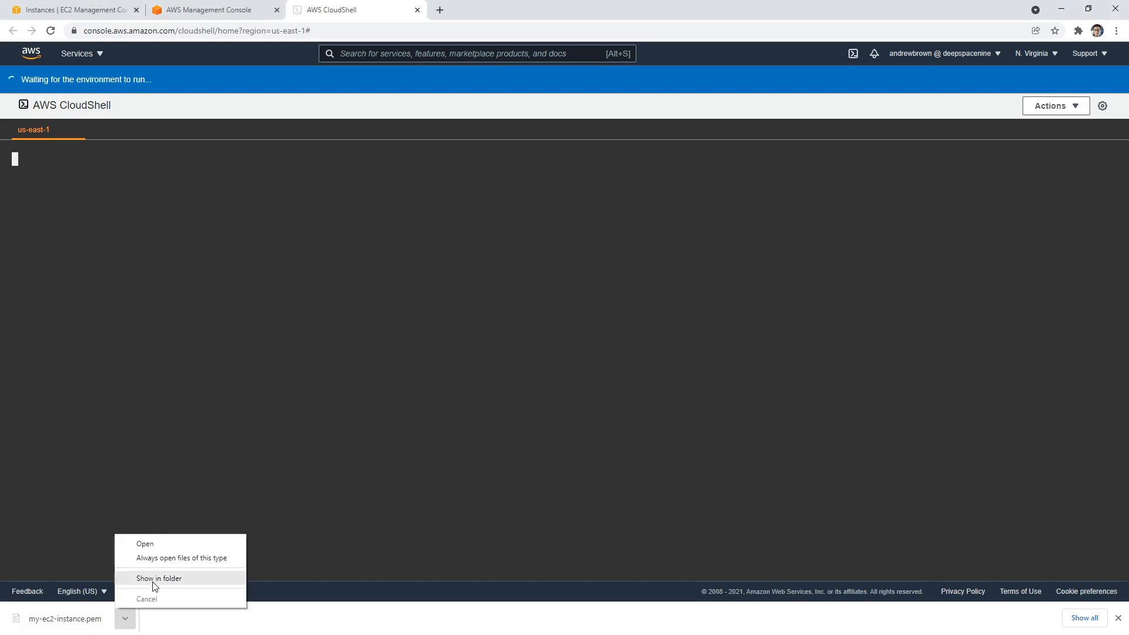
click(151, 576)
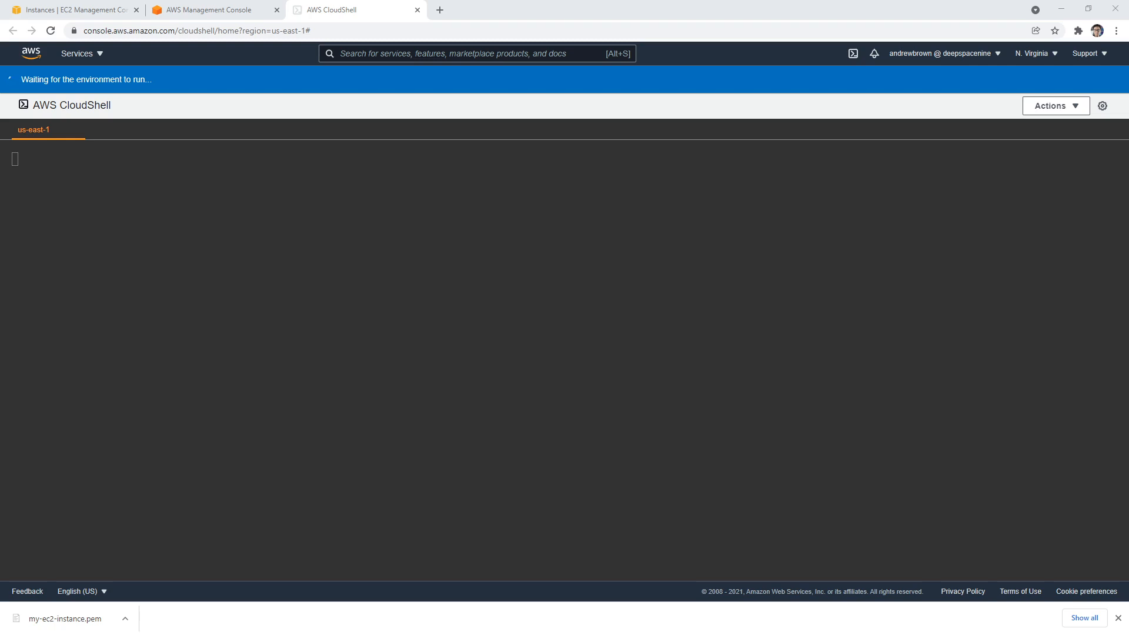
Return to the EC2 instances page, refresh the list, and select MyEC2Instance again
click(192, 12)
click(100, 10)
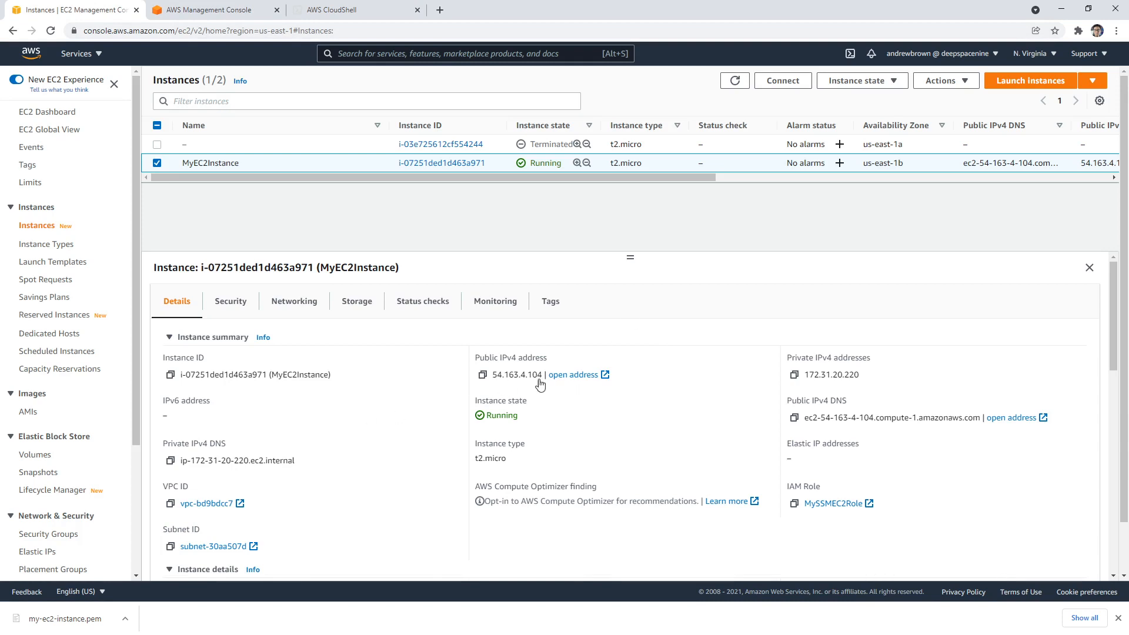
click(483, 375)
double_click(735, 81)
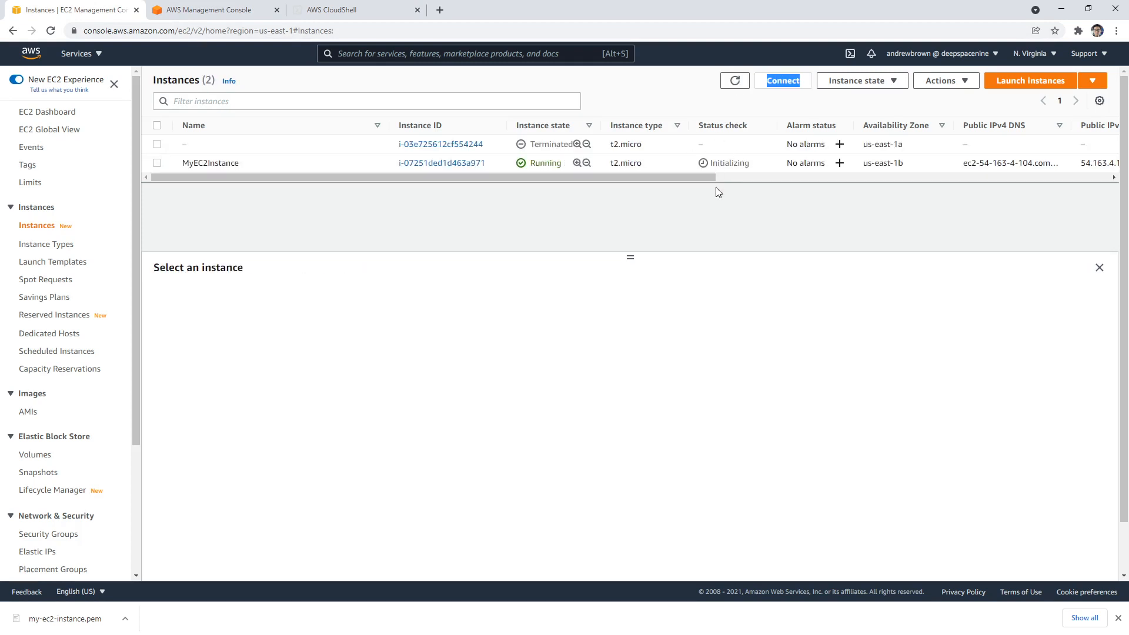
click(158, 163)
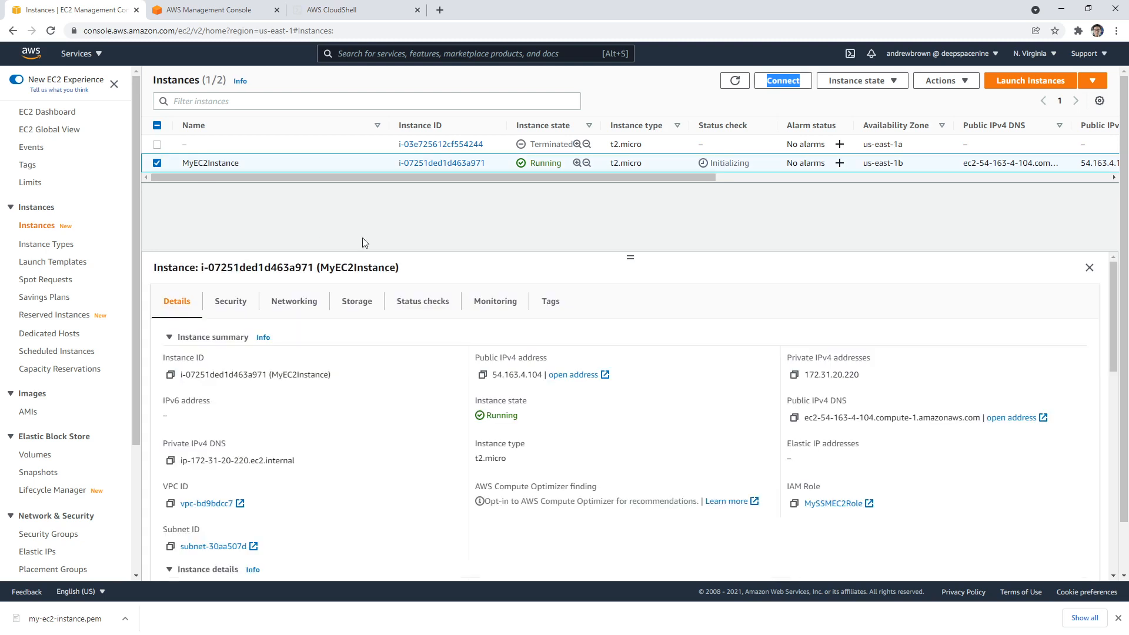
Copy the public IPv4 address of MyEC2Instance and load it in a new browser tab to test the web server
click(482, 375)
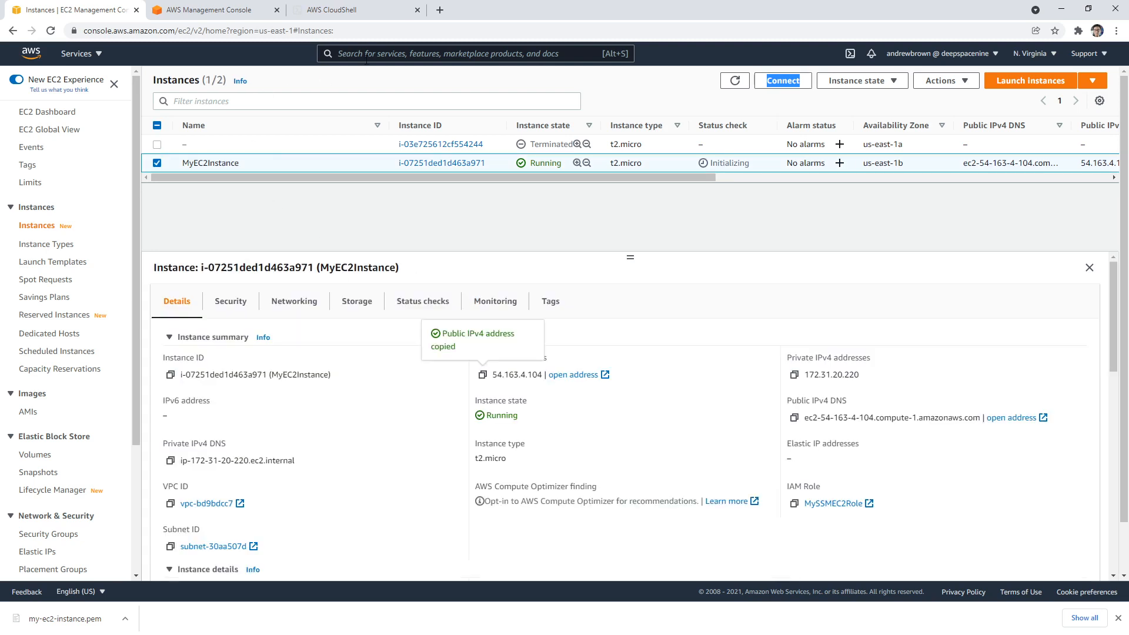
click(440, 10)
key(ctrl+v)
key(Return)
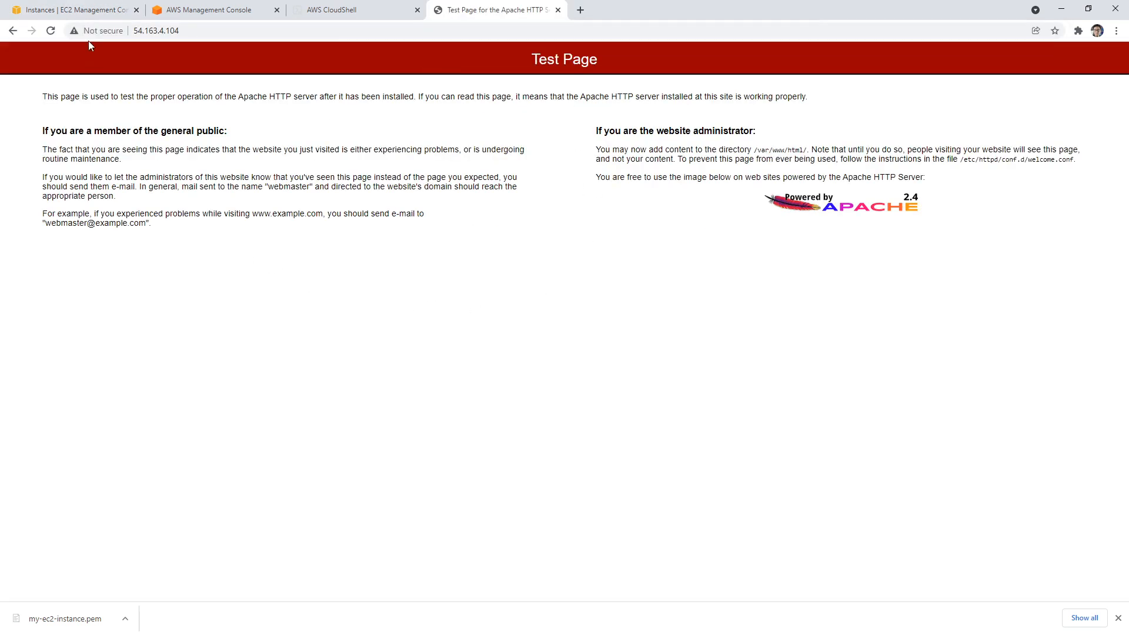
Move the CloudShell browser tab directly beside the EC2 instances tab, and clear the CloudShell terminal
click(97, 12)
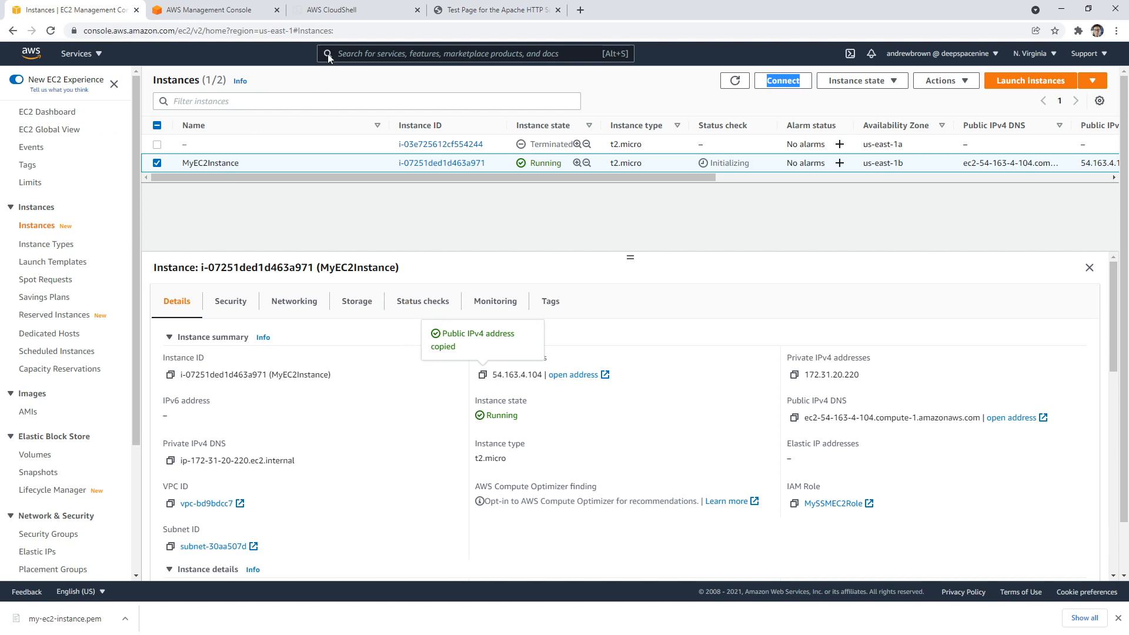
click(343, 12)
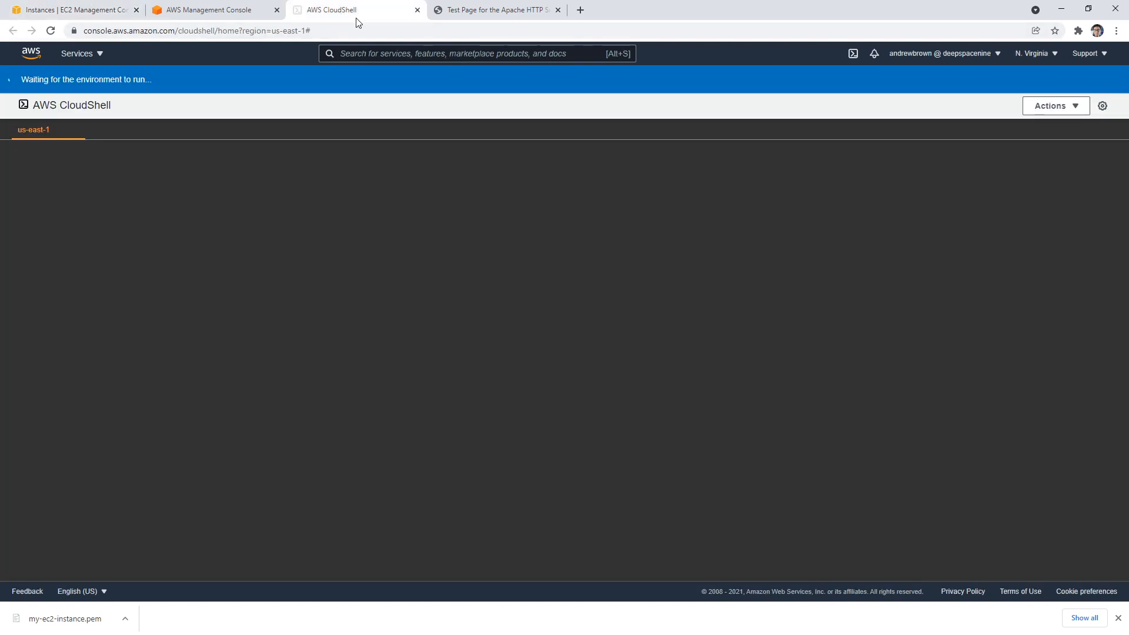
drag(357, 20, 115, 17)
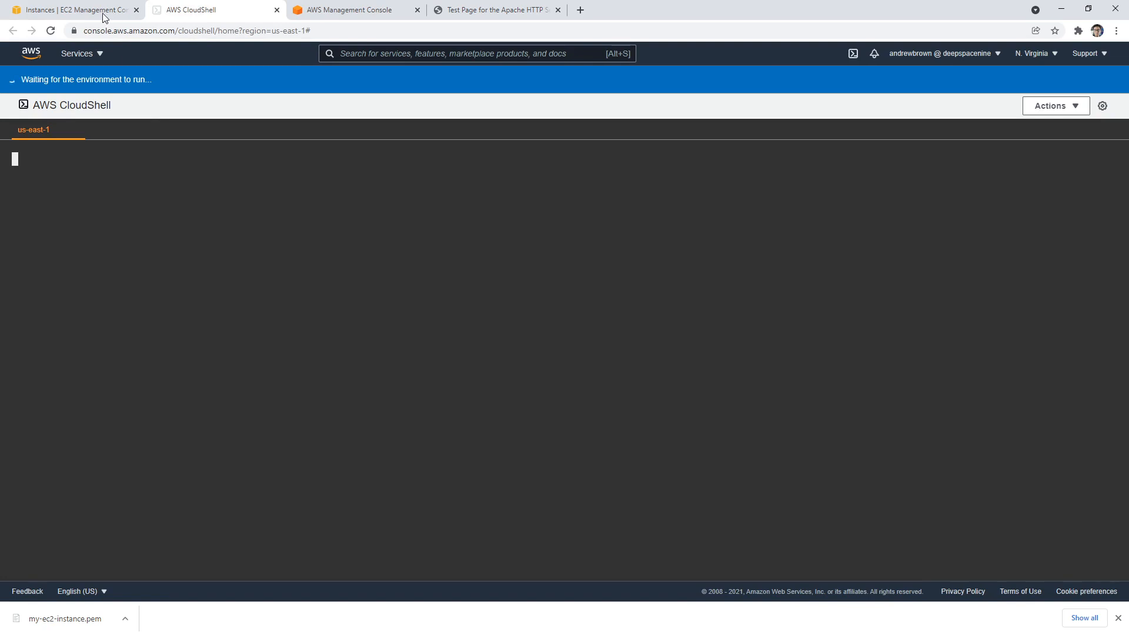
click(106, 14)
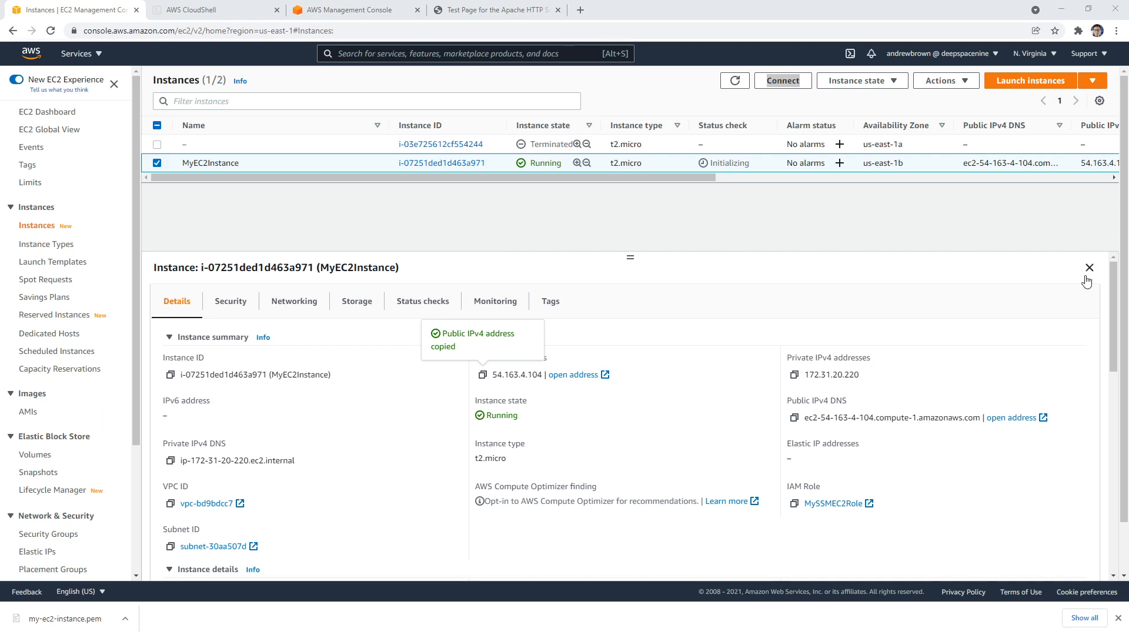
click(196, 18)
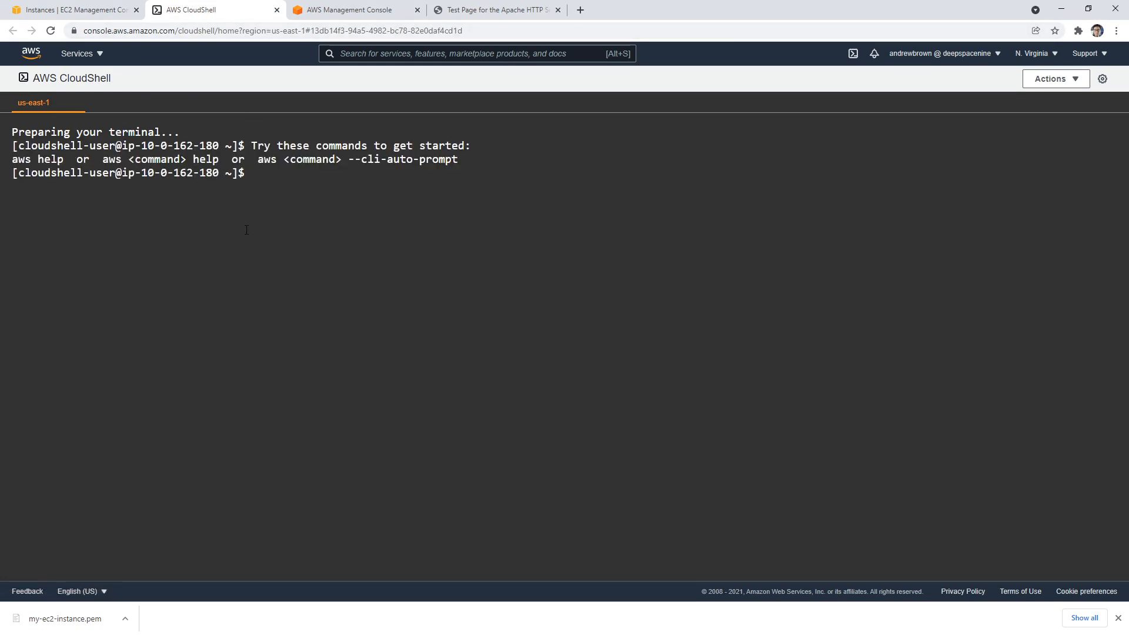
text(clear)
key(Return)
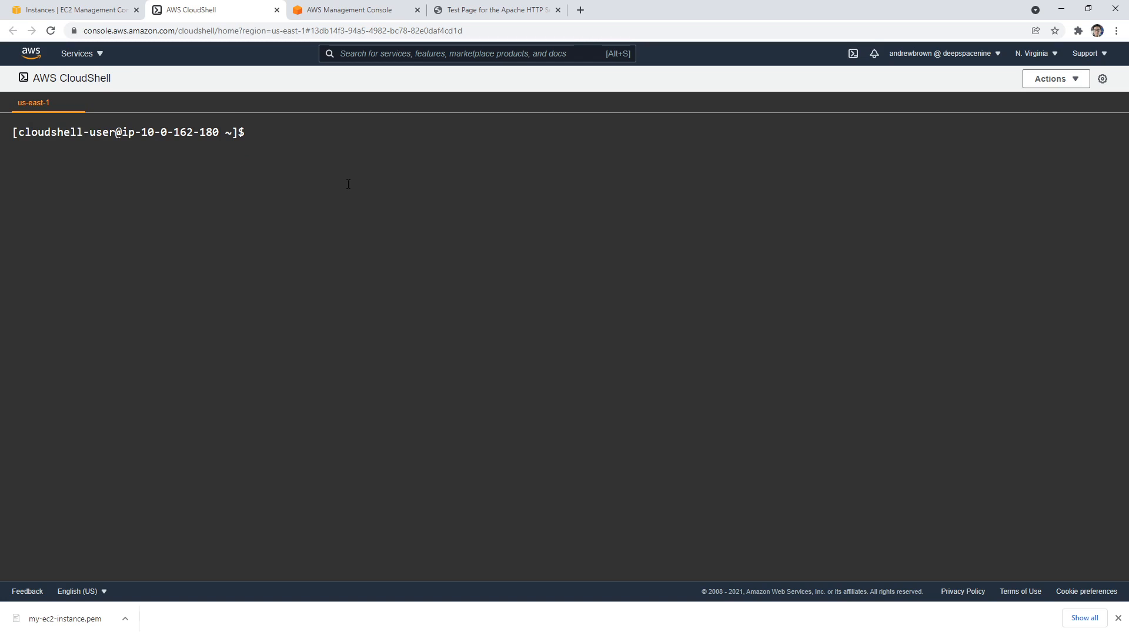
Upload my-ec2-instance.pem from the Desktop folder to the CloudShell home directory
click(1059, 79)
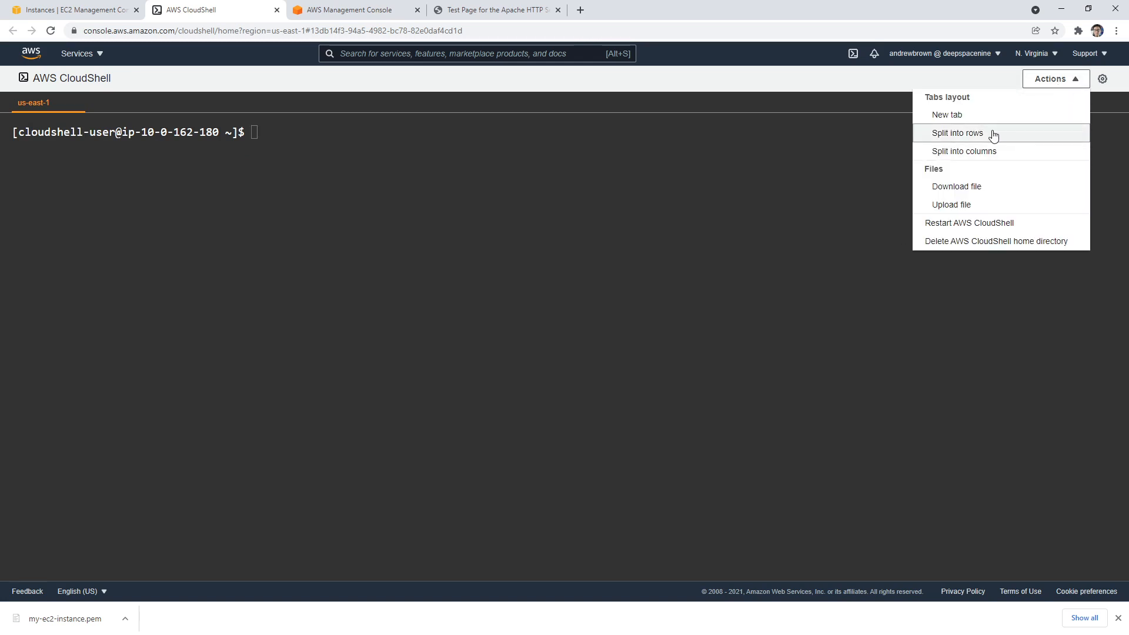
click(991, 204)
click(445, 346)
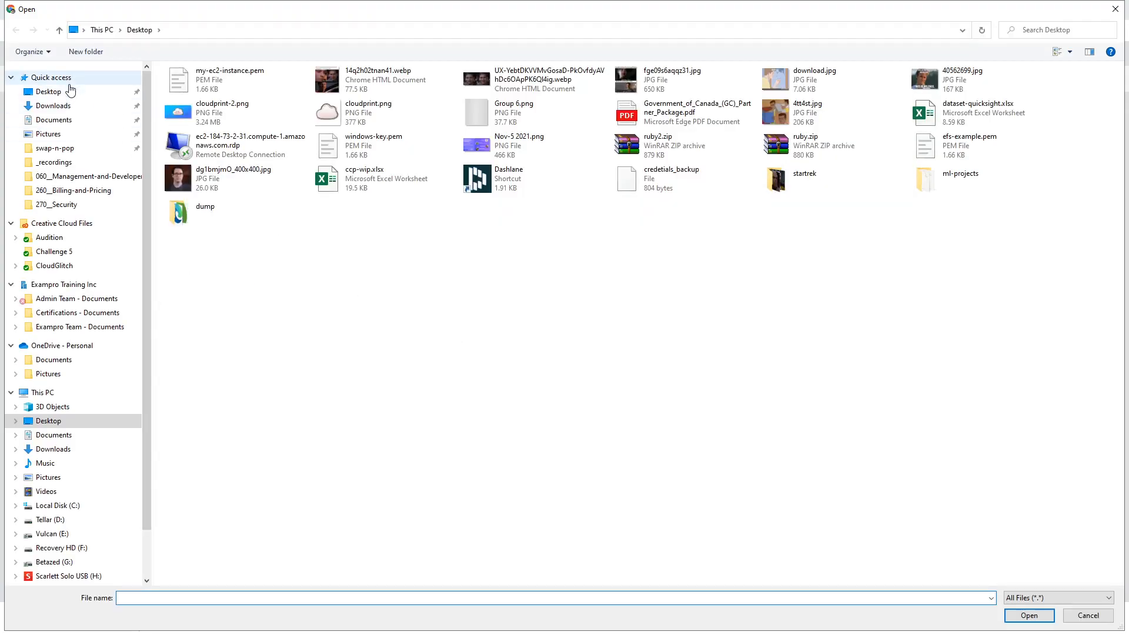
click(59, 78)
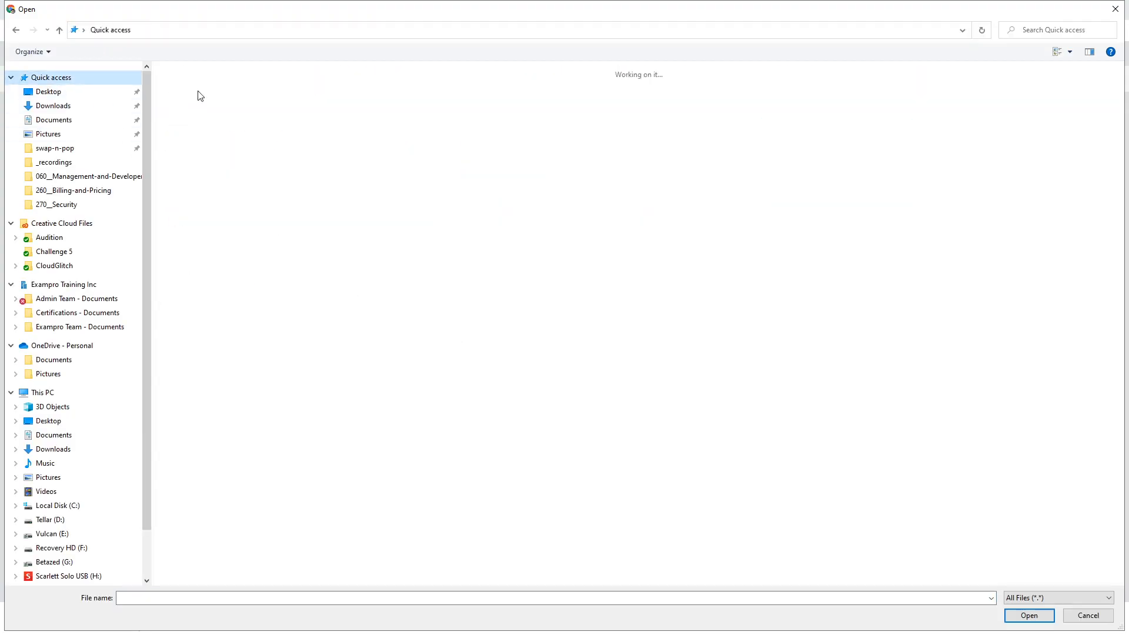
click(121, 93)
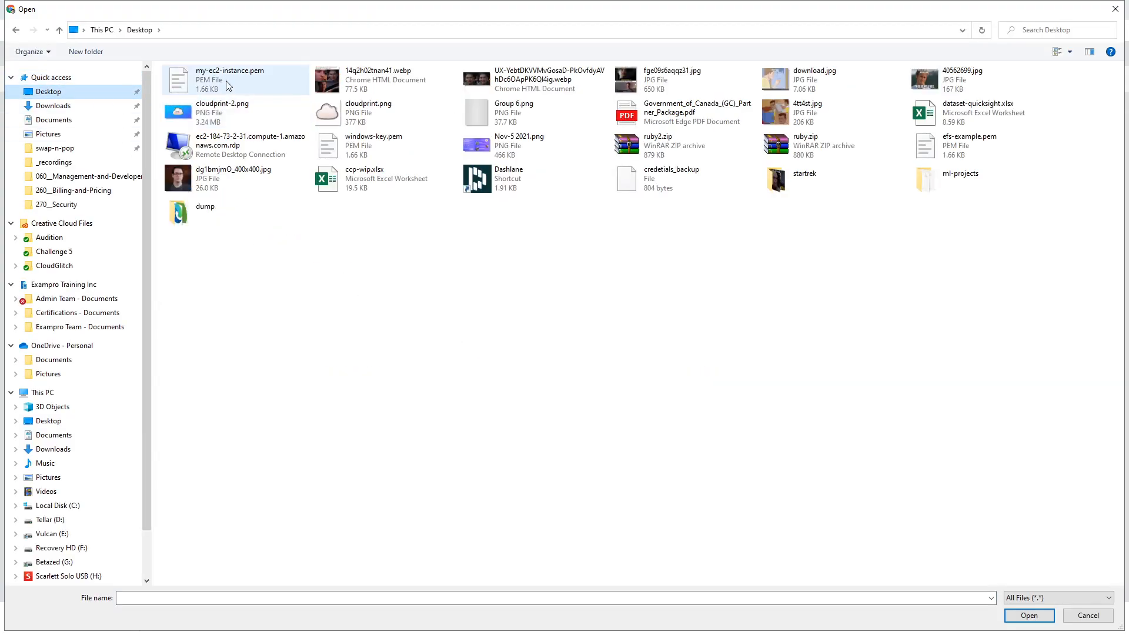
click(243, 78)
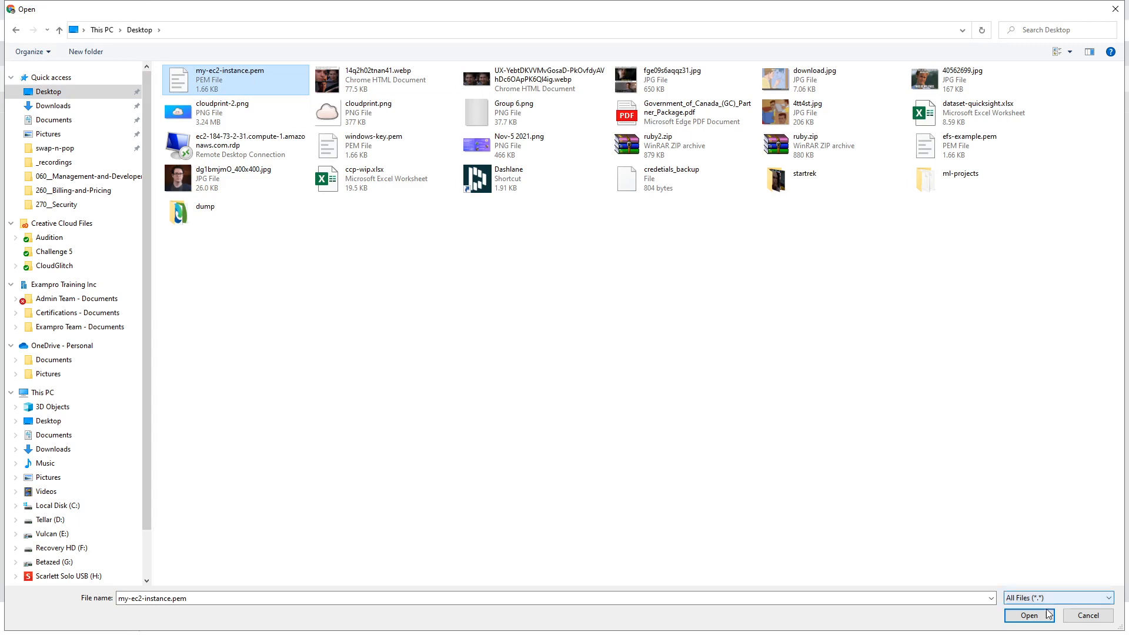
click(1028, 616)
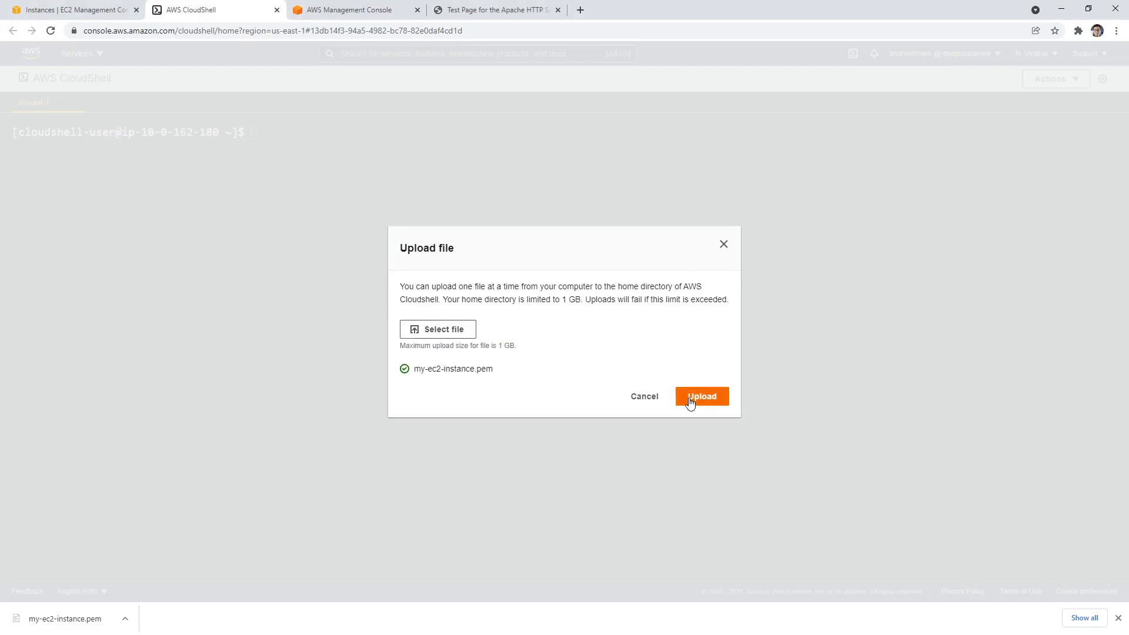
click(691, 398)
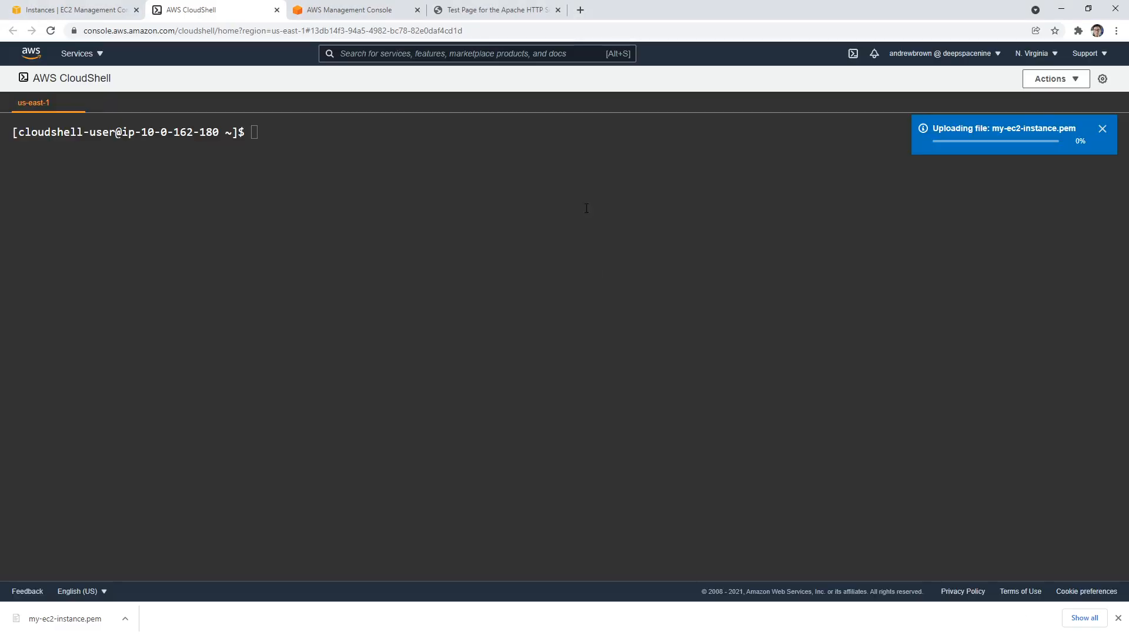
List the files in the CloudShell home directory with ls to check the uploaded key file
click(576, 178)
text(ls)
key(Return)
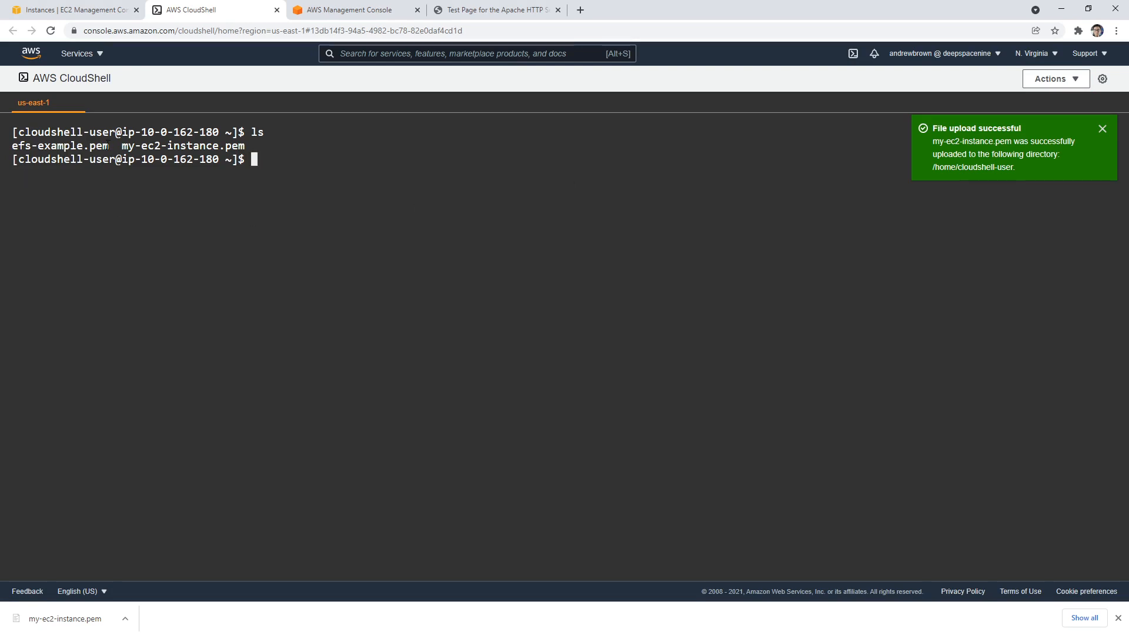
Delete efs-example.pem from the CloudShell home directory with rm, answering yes to the write-protected file removal
drag(108, 146, 19, 147)
key(ctrl+c)
key(ctrl+v)
key(BackSpace)
key(BackSpace)
key(BackSpace)
key(BackSpace)
key(BackSpace)
key(BackSpace)
key(BackSpace)
key(BackSpace)
key(BackSpace)
key(BackSpace)
key(BackSpace)
key(BackSpace)
key(BackSpace)
key(BackSpace)
text(rm efs)
key(Tab)
key(Return)
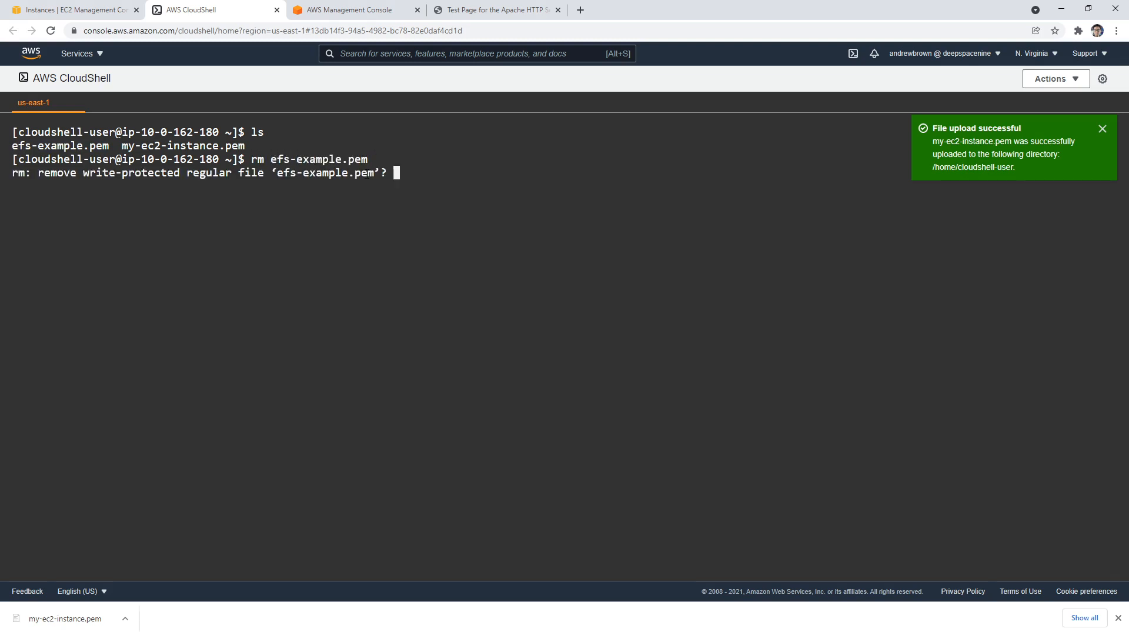
text(yes)
key(Return)
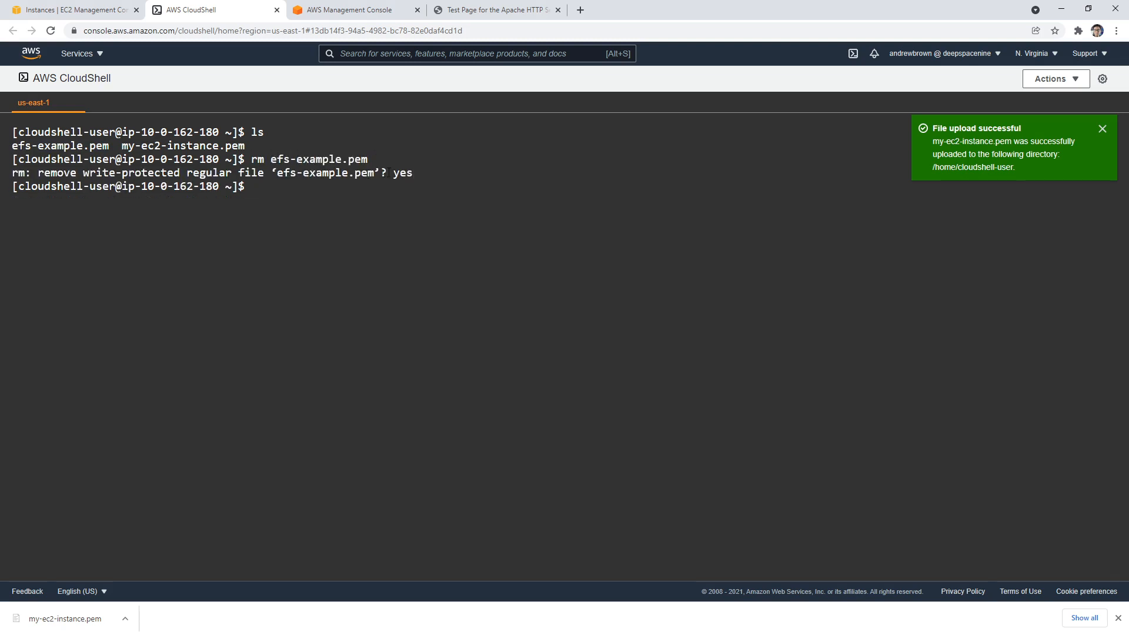
Clear the terminal and dismiss the file upload notification
text(clear)
key(Return)
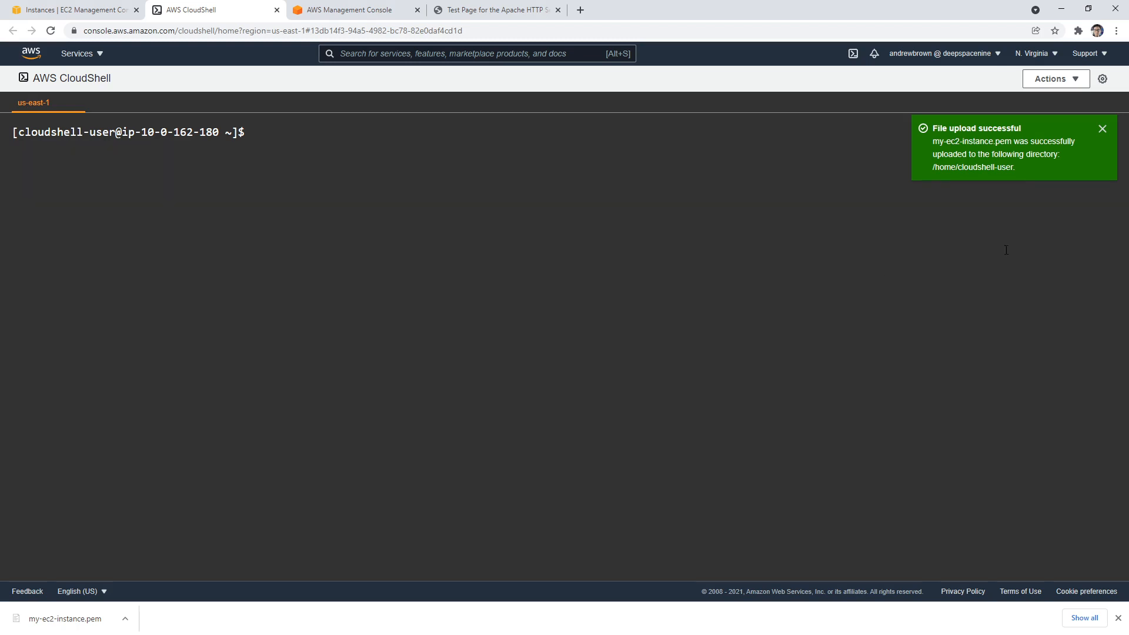
click(1097, 133)
Restrict the key file to owner read-only access by running chmod 400 my-ec2-instance.pem
text(chmod )
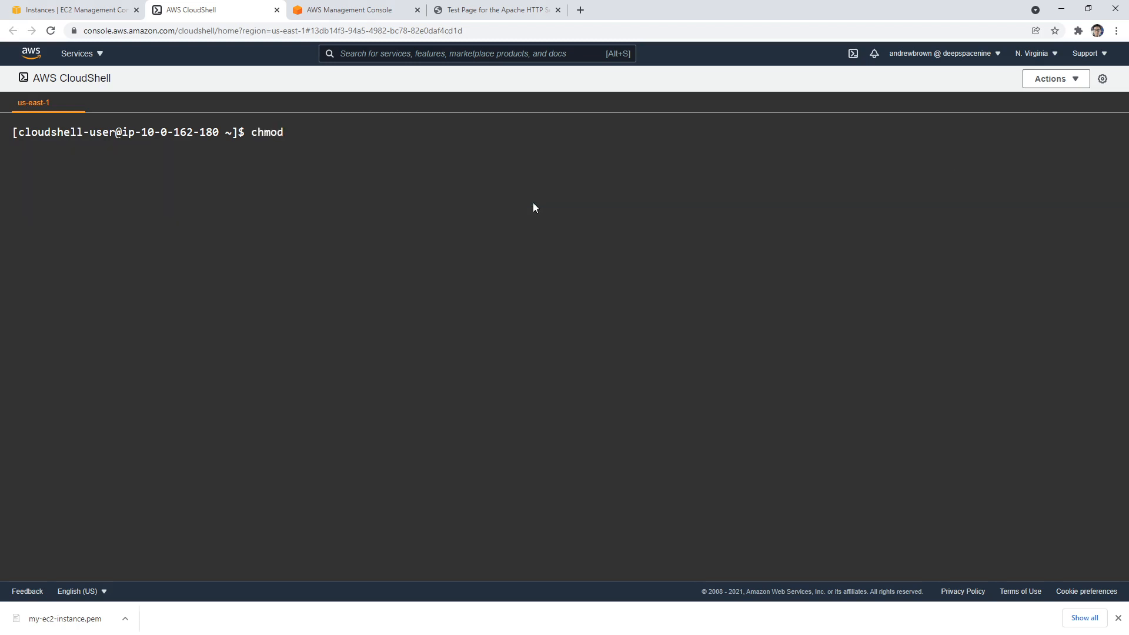
text(400)
key(Tab)
key(Tab)
text(m)
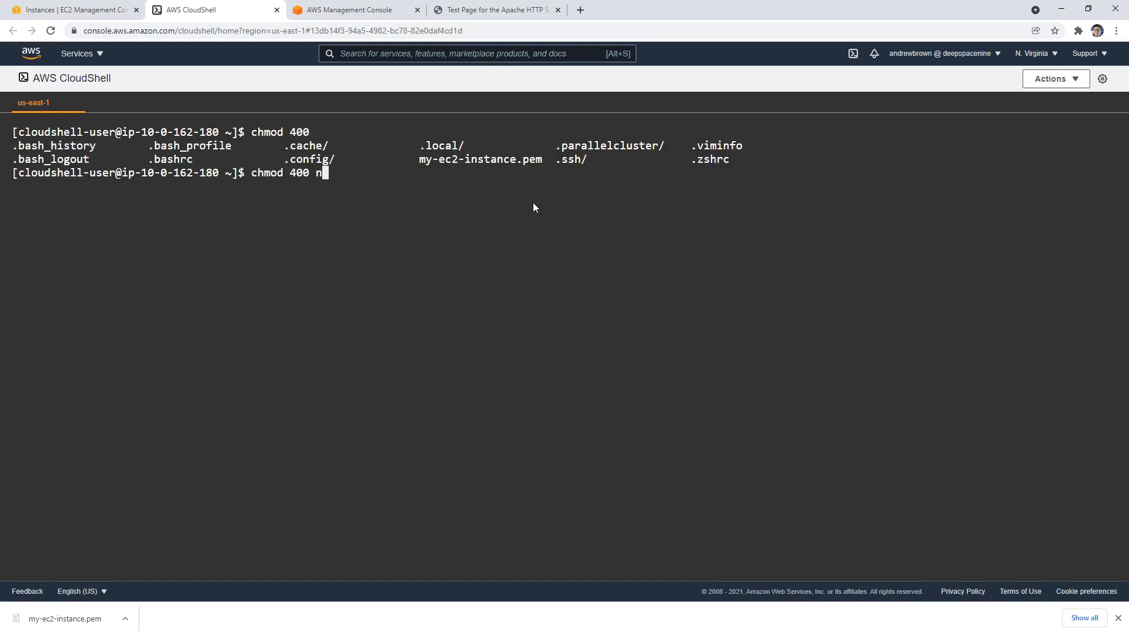
key(Tab)
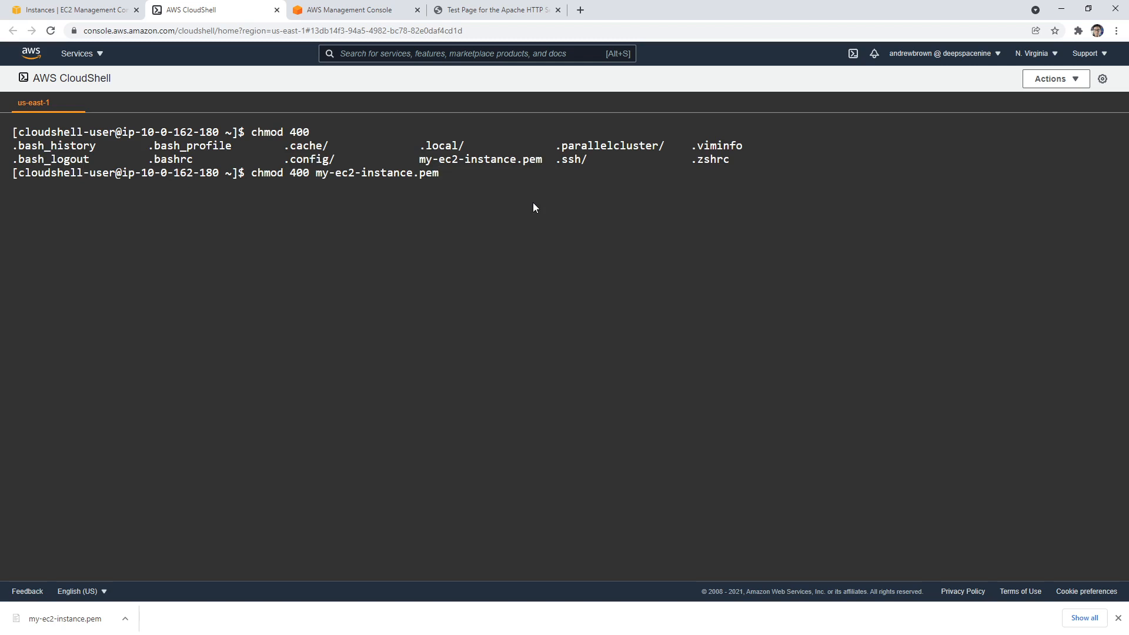
key(Return)
List all files in long format with ls -la and examine the permissions of my-ec2-instance.pem
text(ls -la)
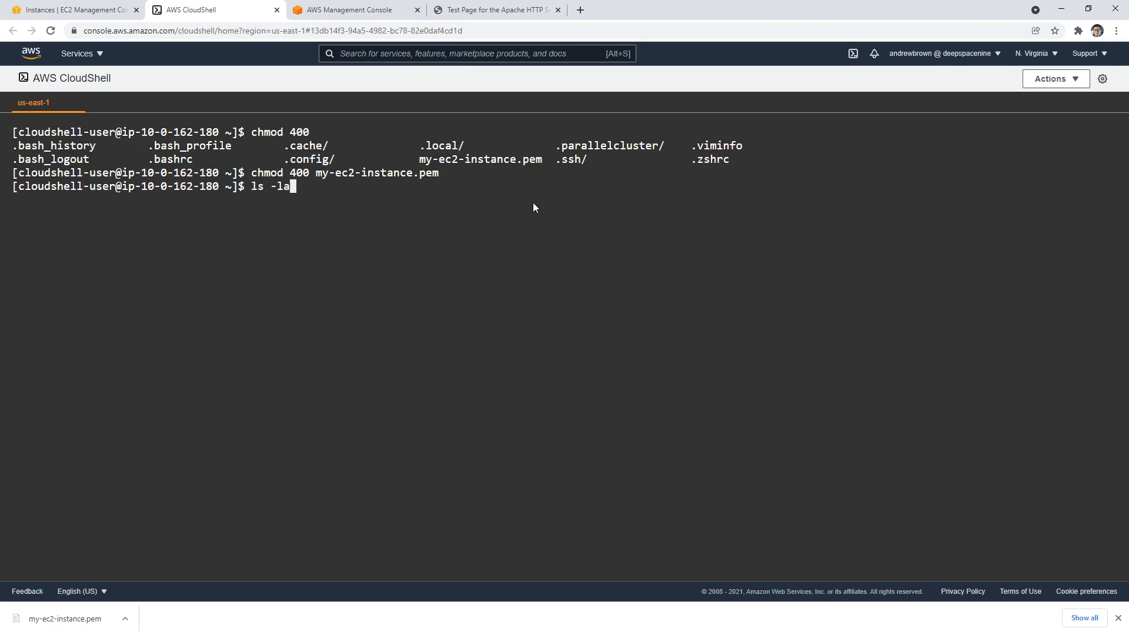
key(Return)
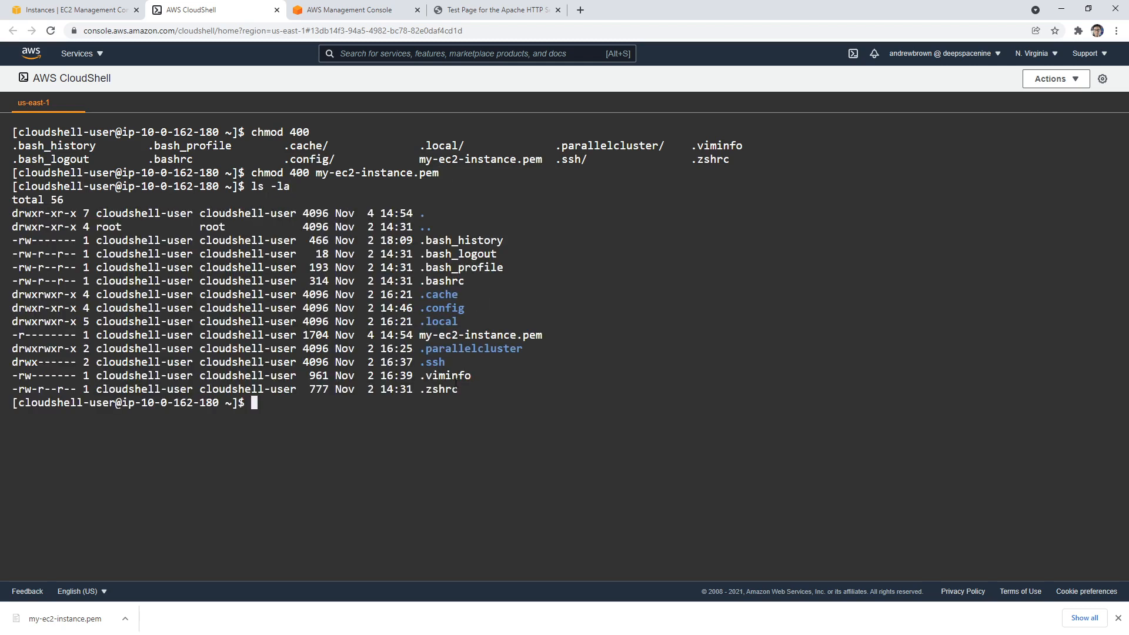
drag(543, 334, 18, 349)
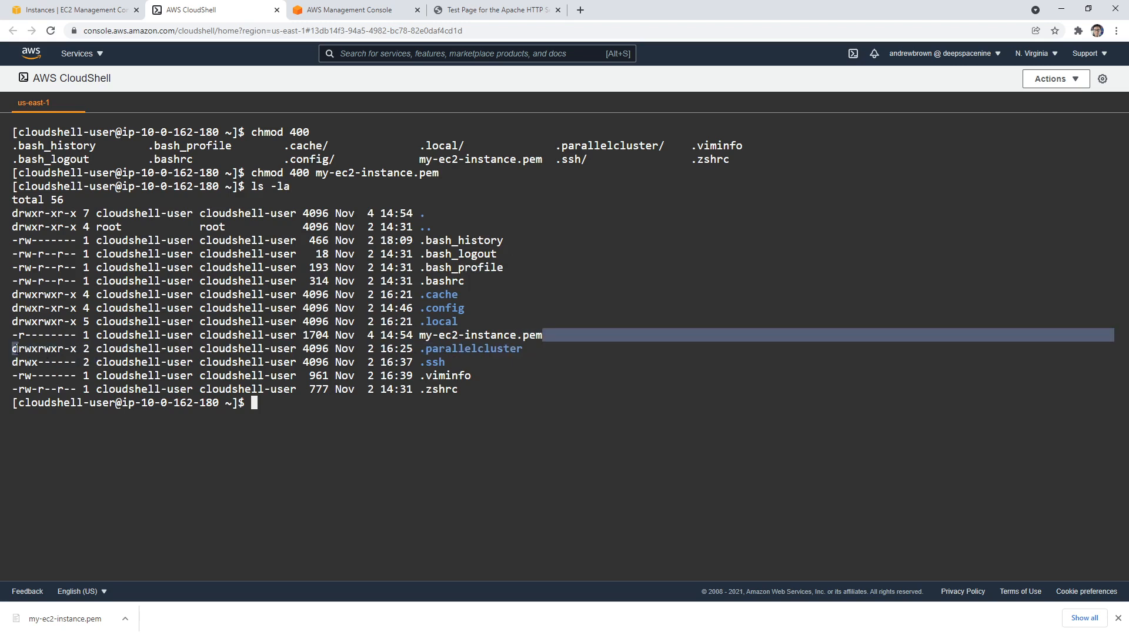
click(25, 349)
drag(498, 335, 24, 337)
click(18, 339)
click(99, 323)
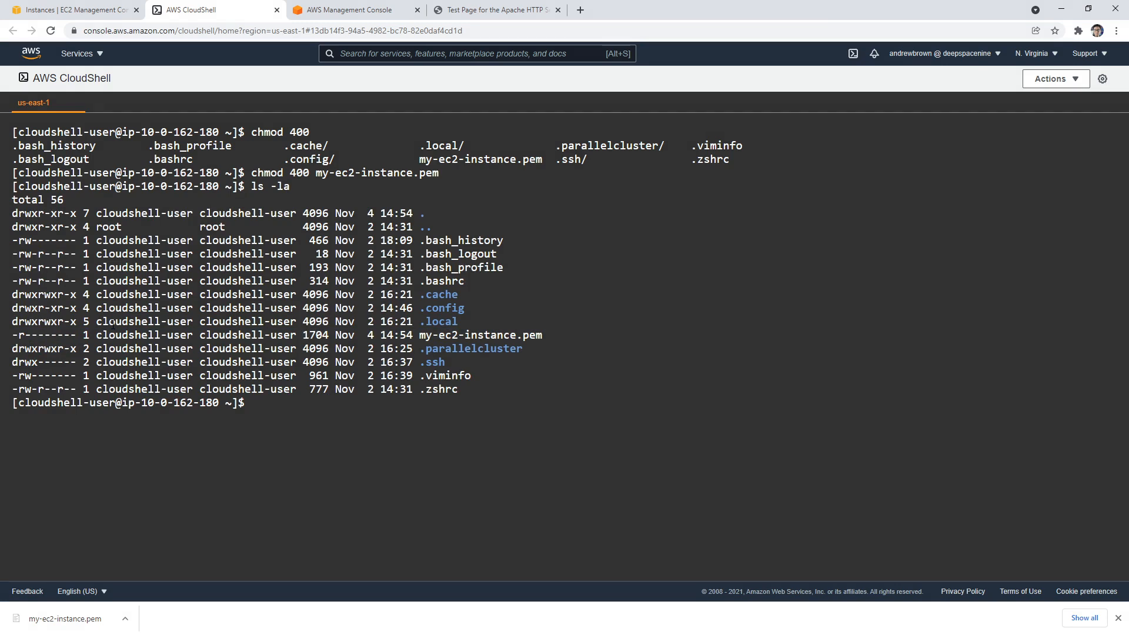
Clear the CloudShell terminal and open the SSH client connection instructions for MyEC2Instance in the EC2 console
text(clear)
key(Return)
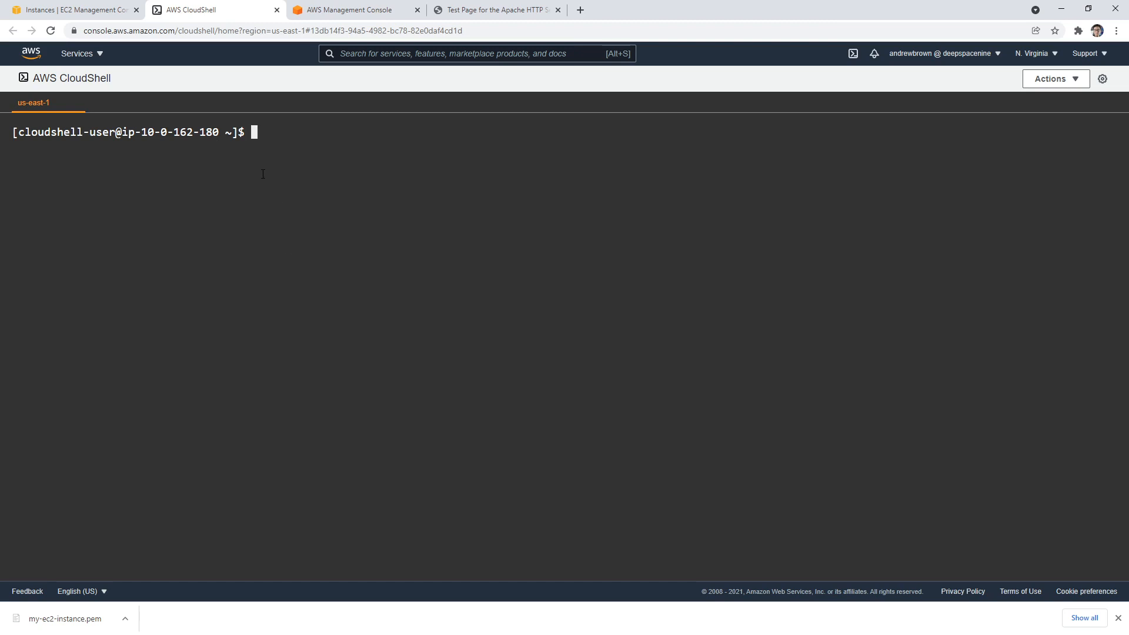
click(103, 12)
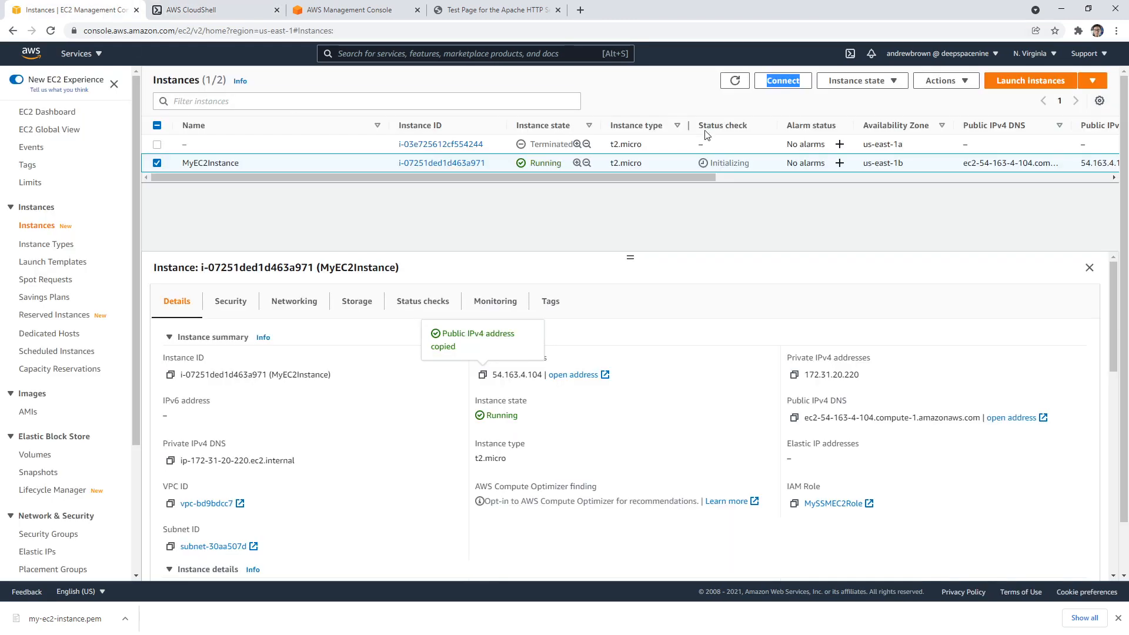
click(778, 83)
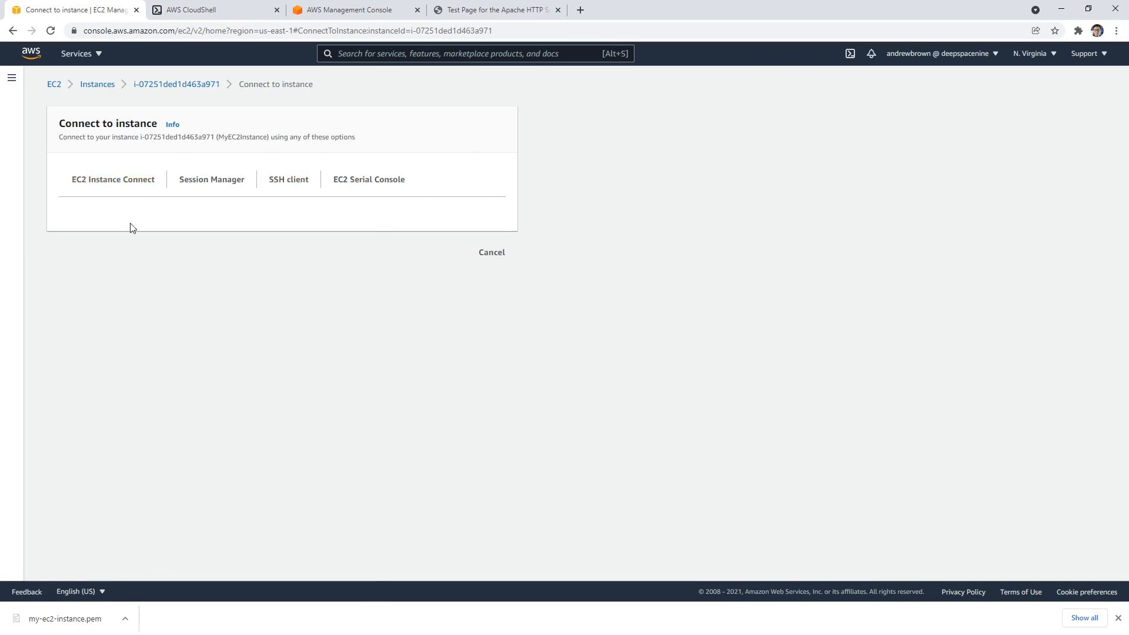
click(287, 179)
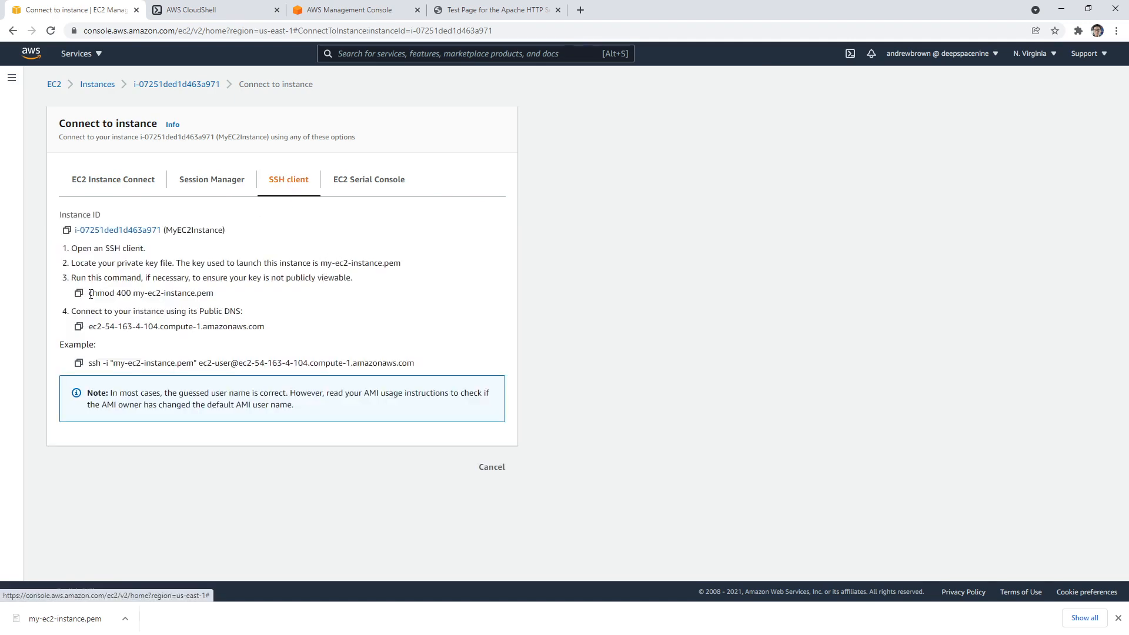
Copy the example ssh command for my-ec2-instance.pem from the connection instructions and paste it at the CloudShell prompt
drag(92, 293, 260, 295)
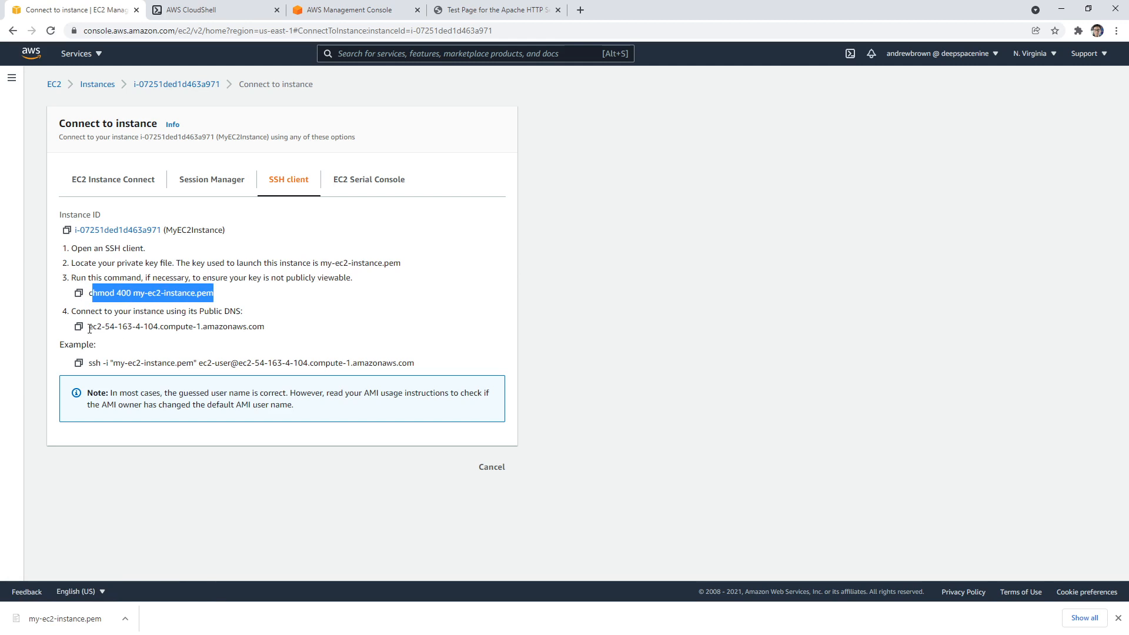
drag(90, 328, 291, 333)
click(288, 335)
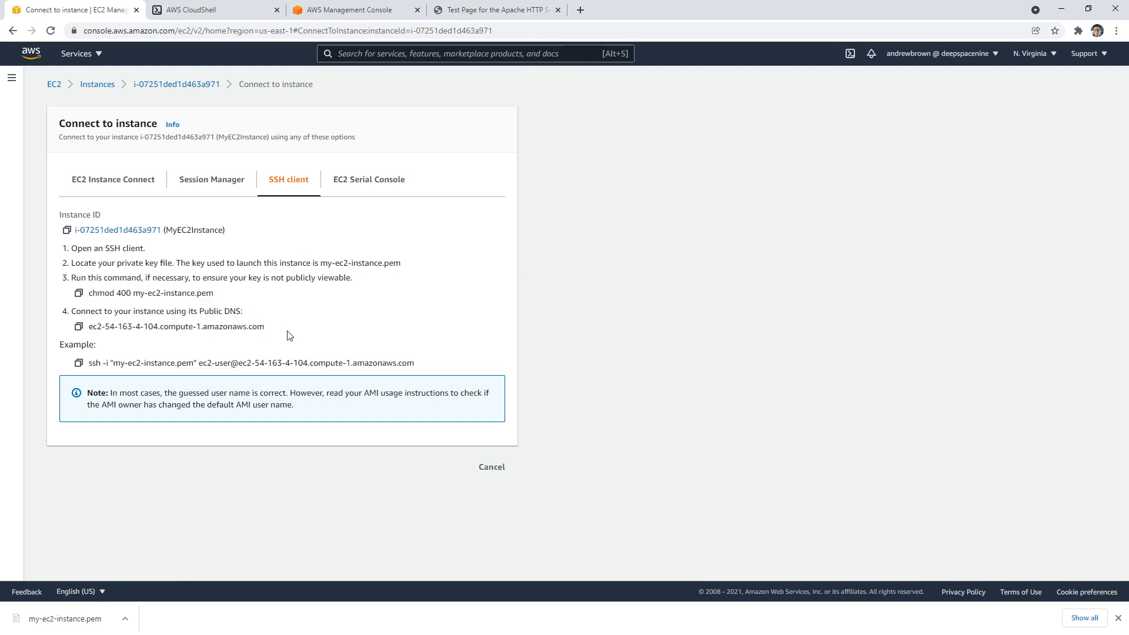
click(79, 363)
click(194, 14)
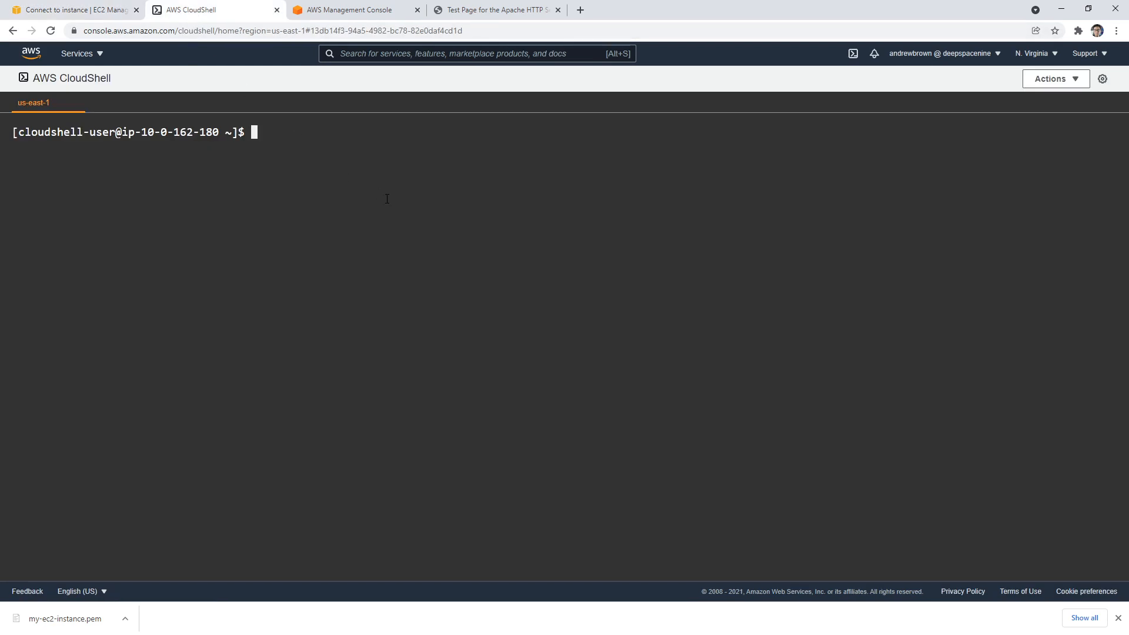
key(ctrl+v)
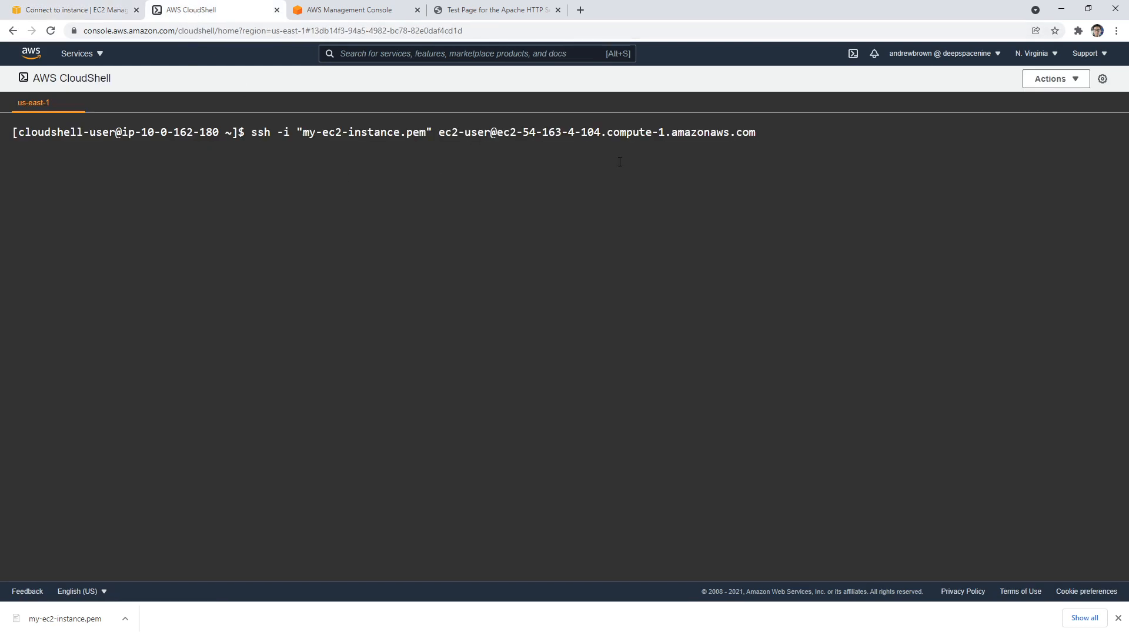
Open the MyEC2Instance details in a separate browser tab, check its public address, and return to CloudShell
drag(439, 132, 756, 132)
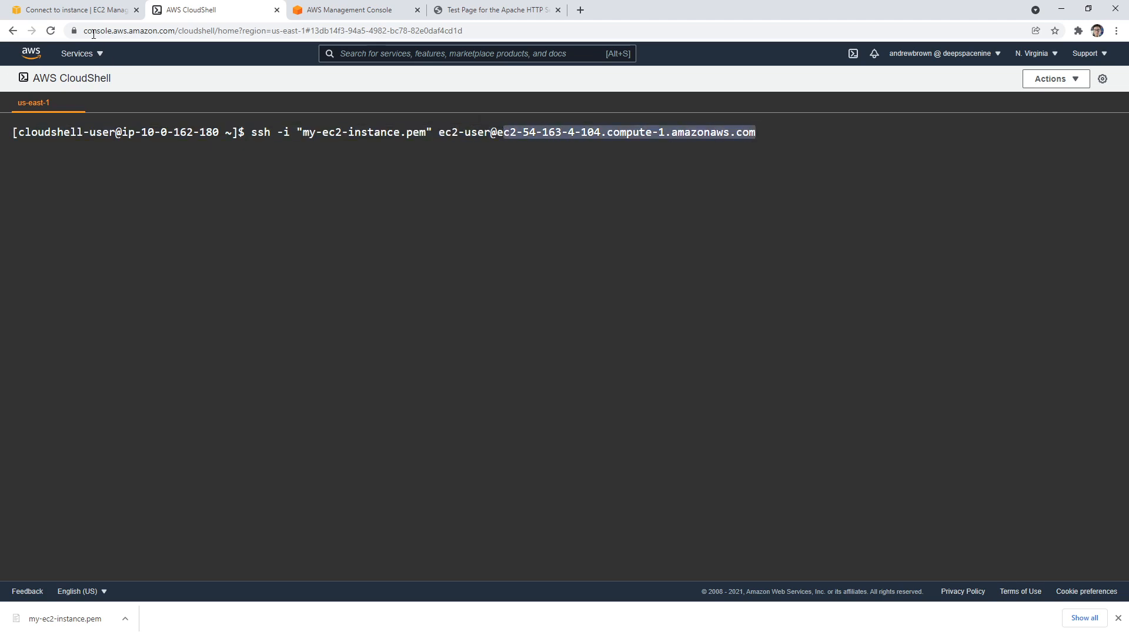
click(88, 10)
middle_click(177, 84)
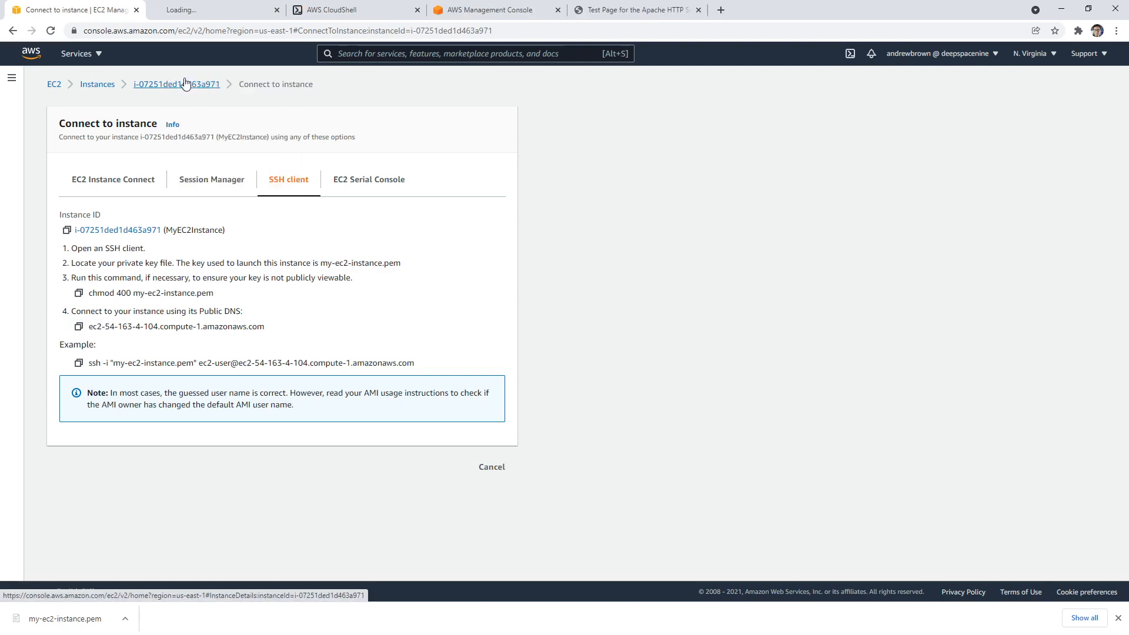
click(205, 11)
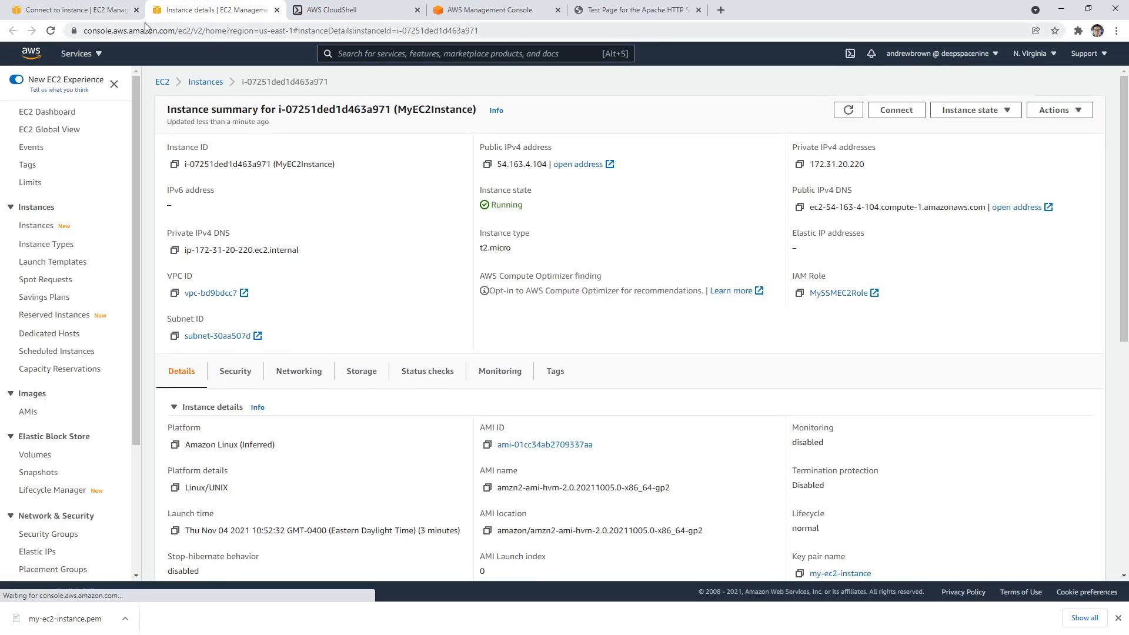
click(95, 19)
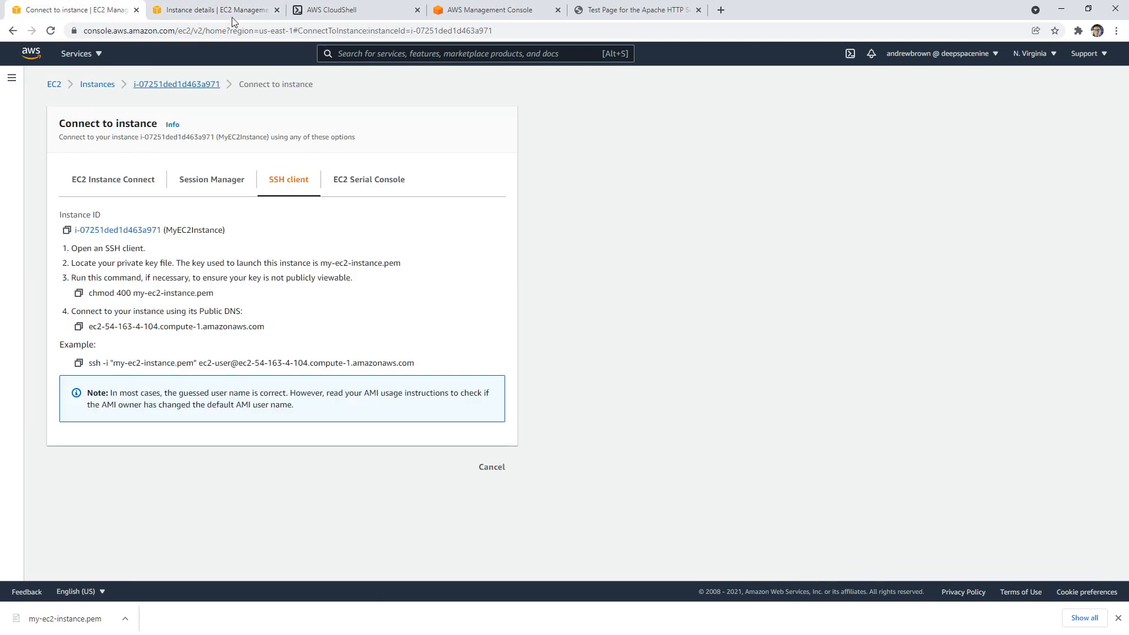
click(234, 21)
click(332, 19)
click(749, 192)
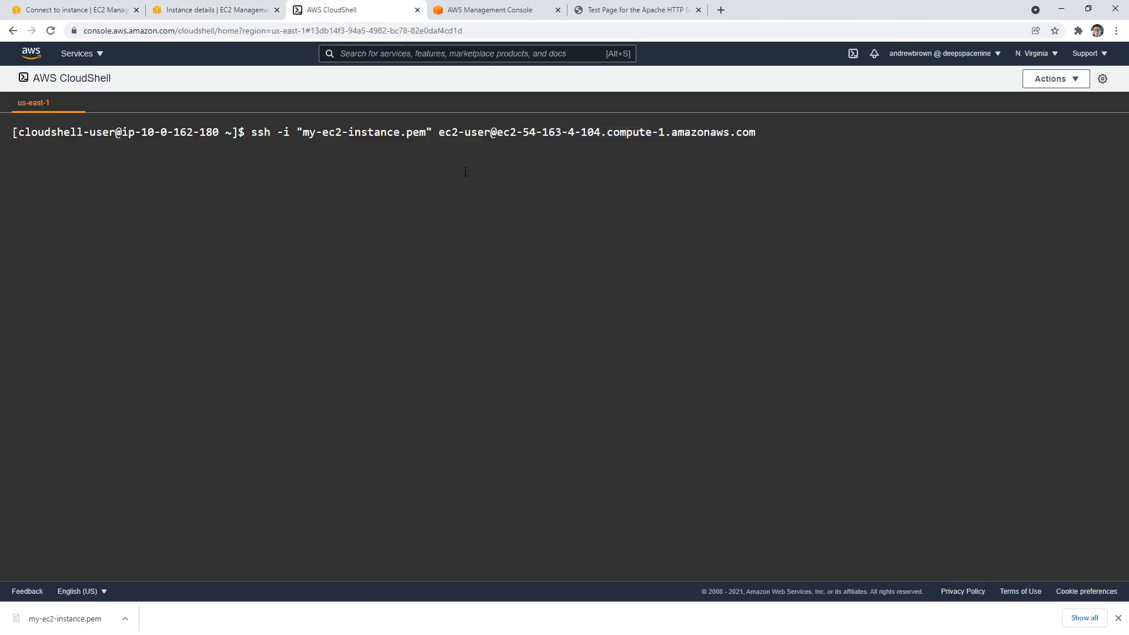
Connect to the EC2 instance over SSH as ec2-user, answering yes to the host authenticity question
key(Return)
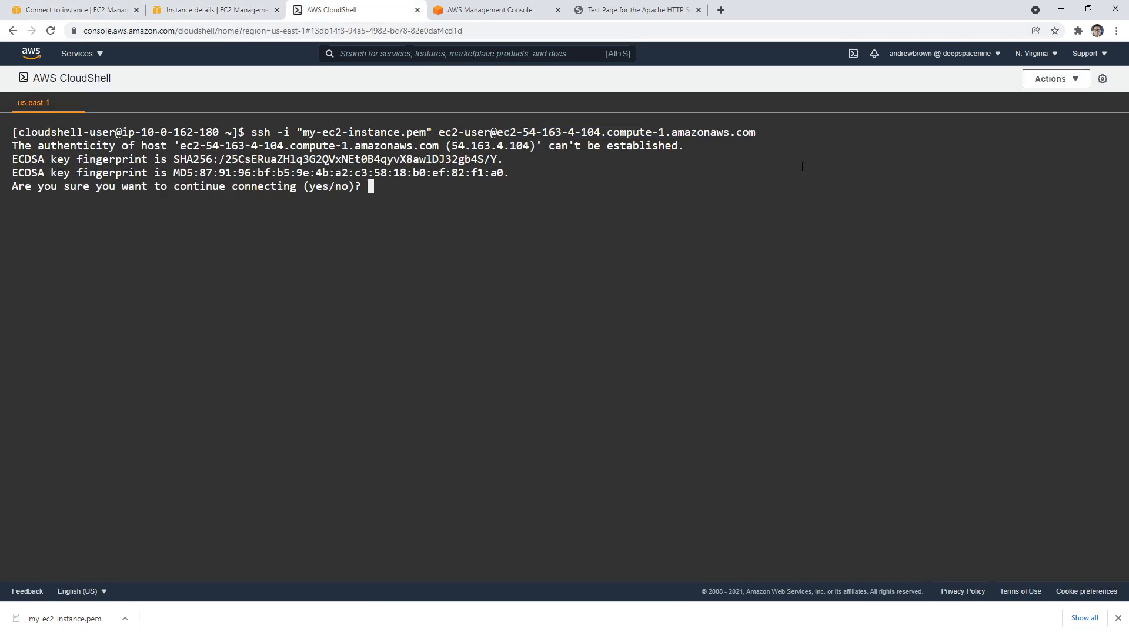
text(yes)
key(Return)
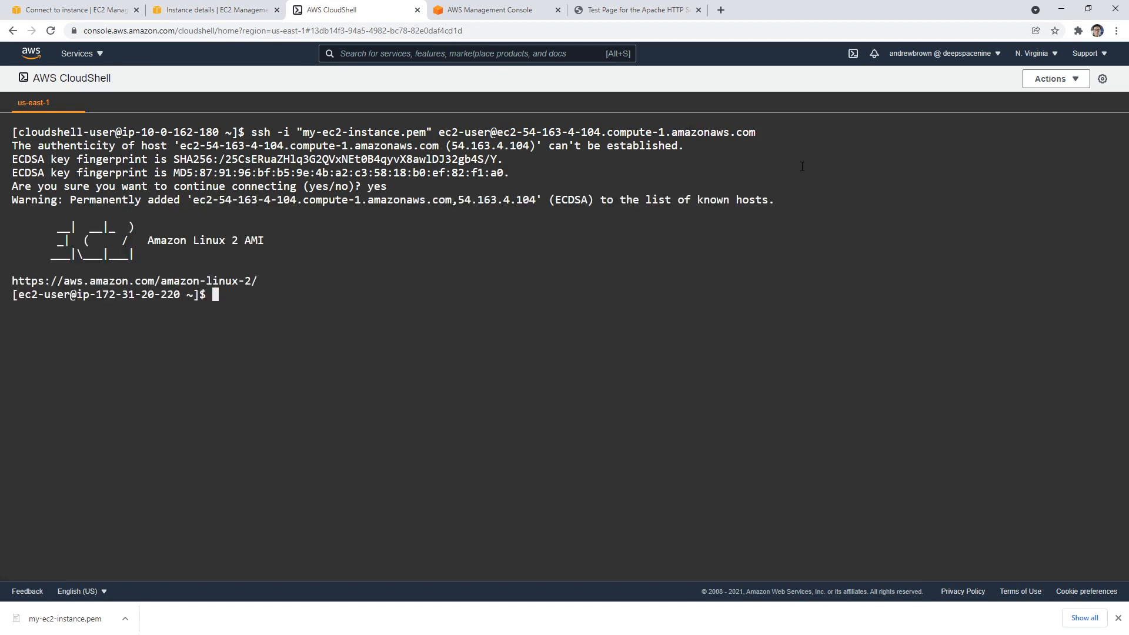
Check the logged-in user on the instance with whoami and clear the terminal
text(whoami)
key(Return)
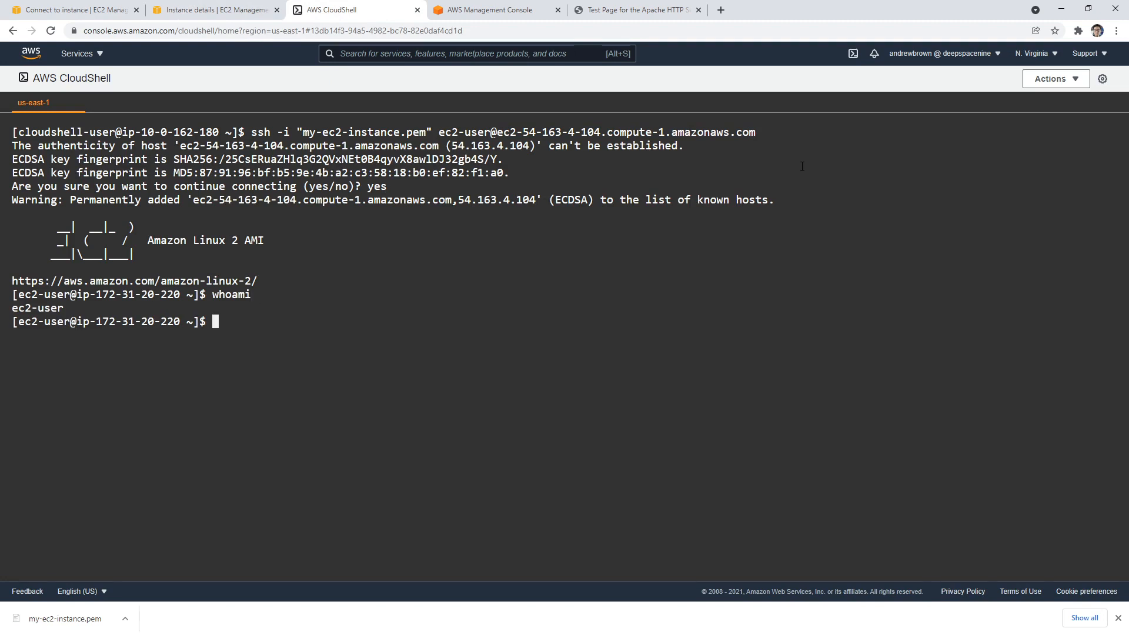
text(clear)
key(Return)
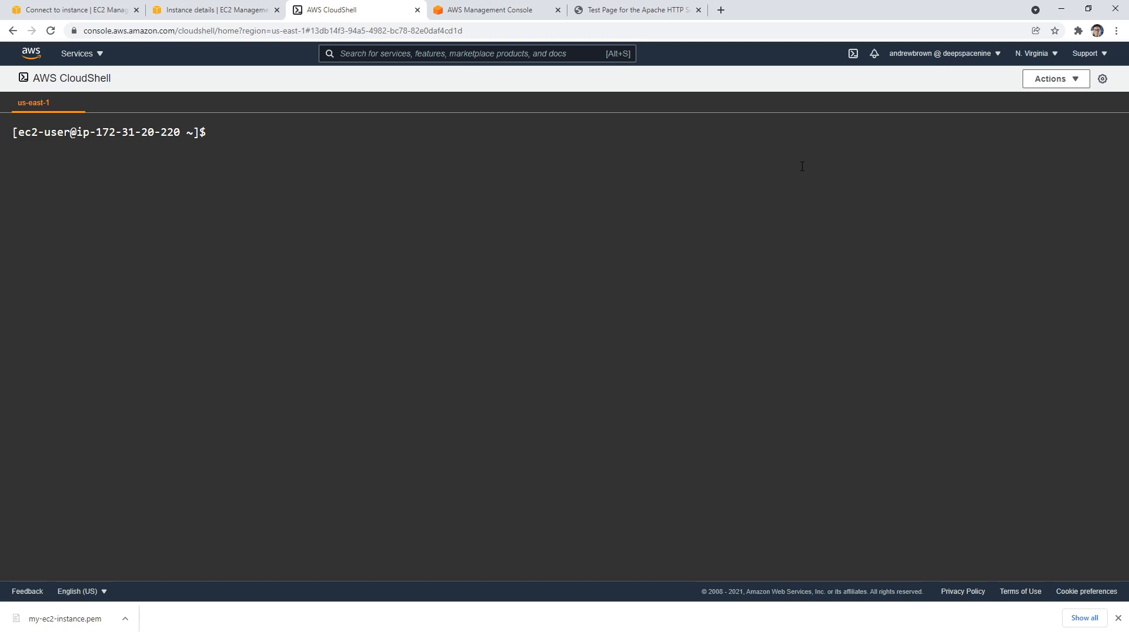
List the instance's home directory with ls and print the working directory with pwd
text(ls -l)
key(BackSpace)
key(BackSpace)
key(BackSpace)
key(Return)
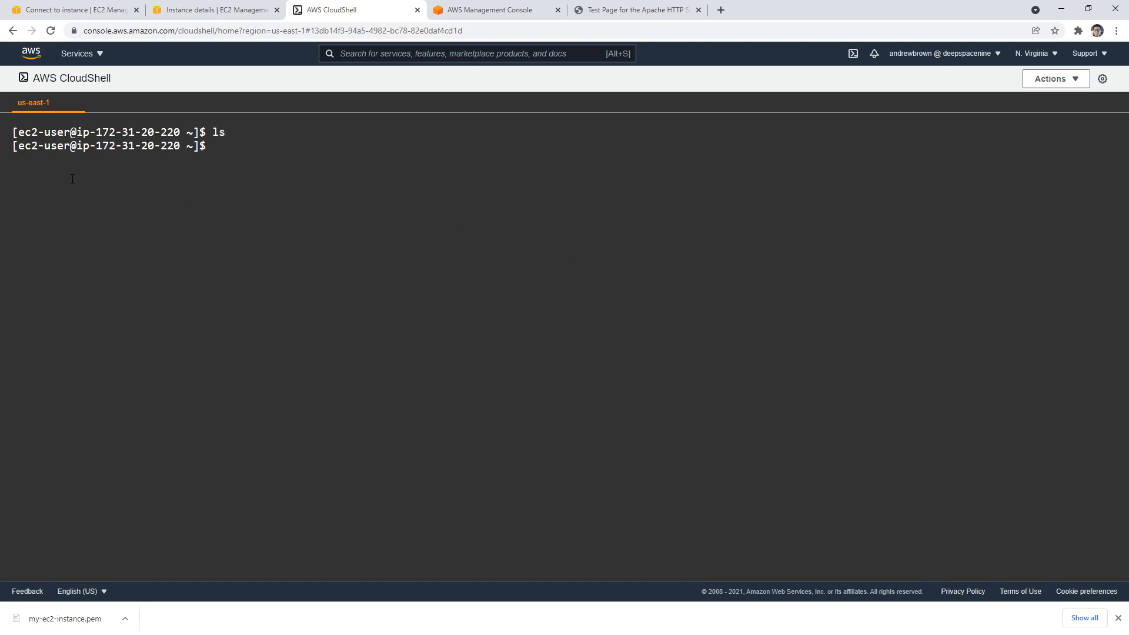
drag(19, 147, 175, 147)
click(279, 152)
text(pwd)
key(Return)
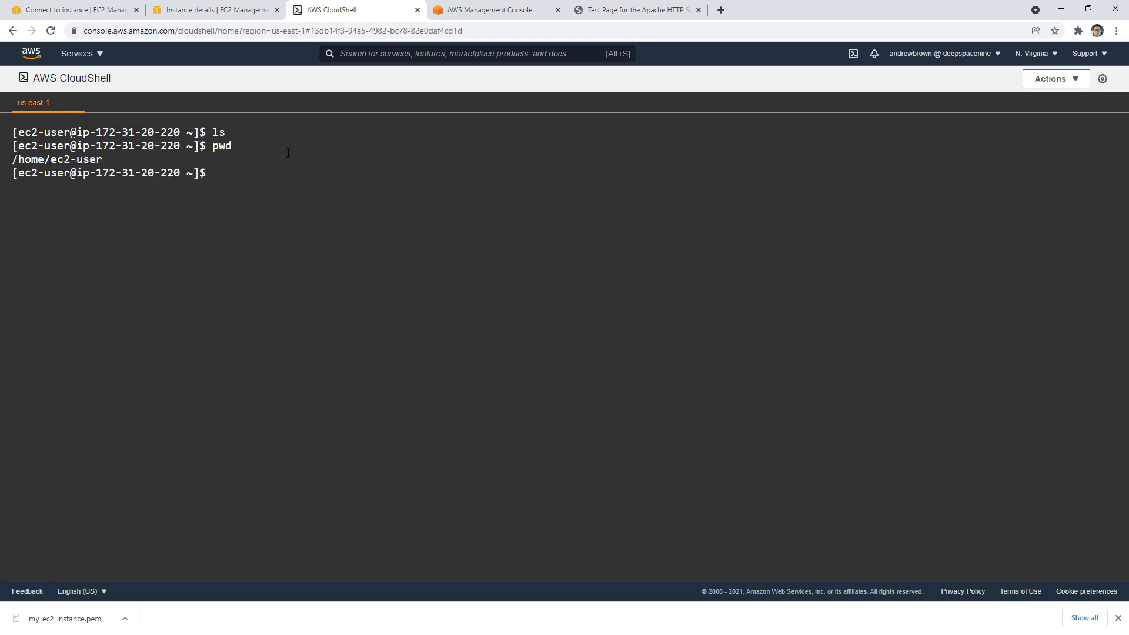
Change to the /var/www/ directory and list its contents
text(cd /var/www/)
key(Return)
text(ls)
key(Return)
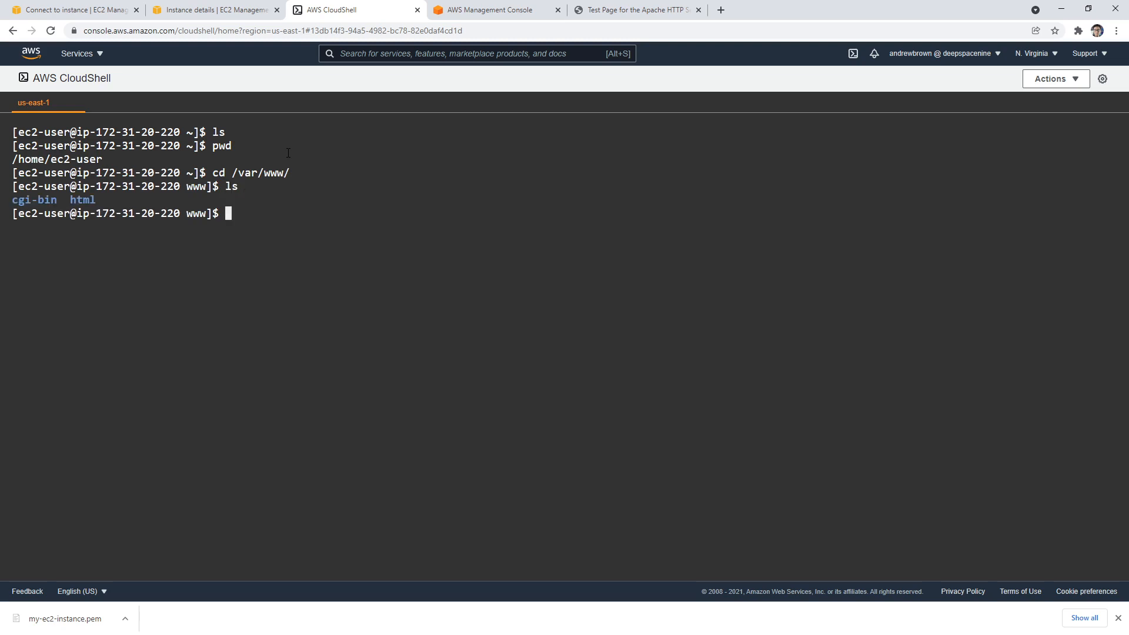
Enter the html folder, list its contents, and print its full path with pwd
text(cd ht)
key(Tab)
key(Return)
text(ls)
key(Return)
text(ls)
key(Return)
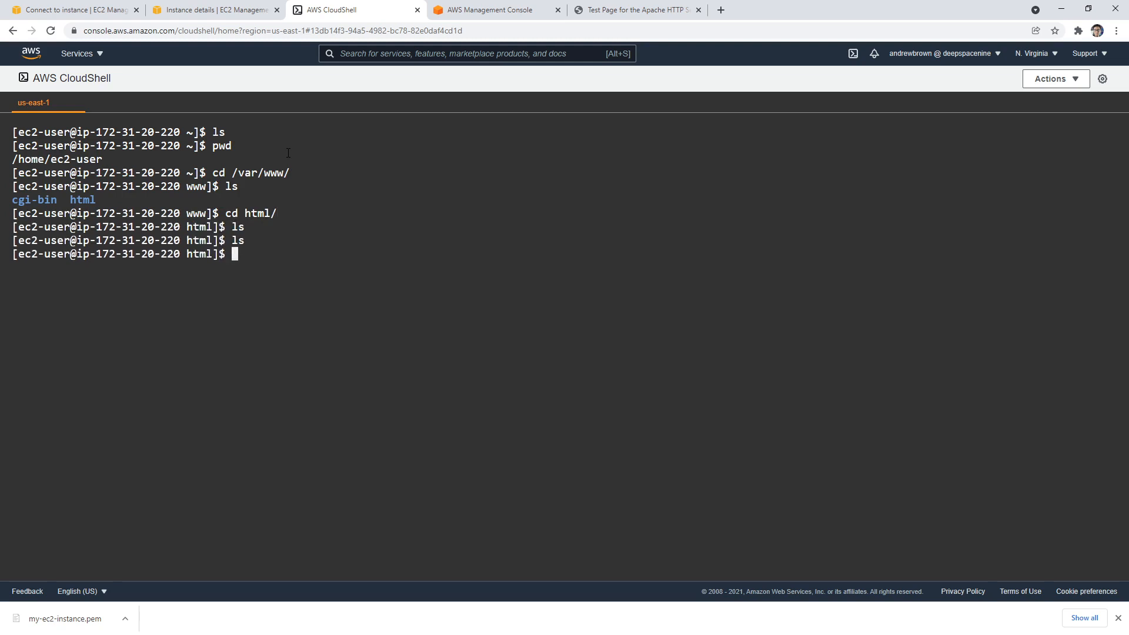
text(pwd)
key(Return)
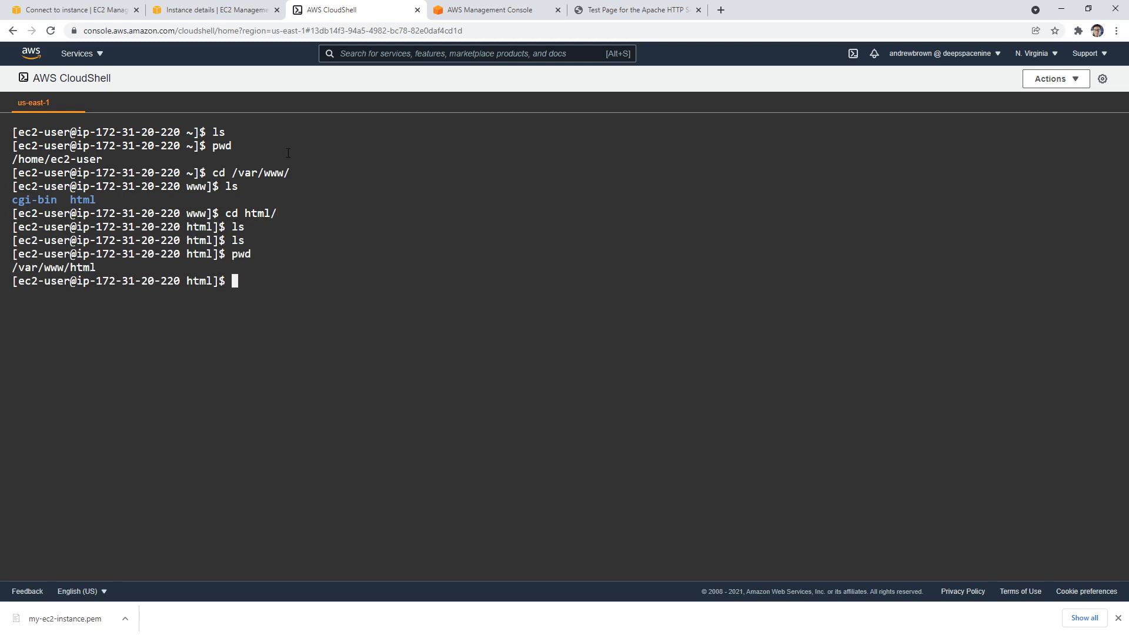
text(ls)
key(Return)
Go up to the parent directory, then enter the cgi-bin folder and list its contents
text(cd ..)
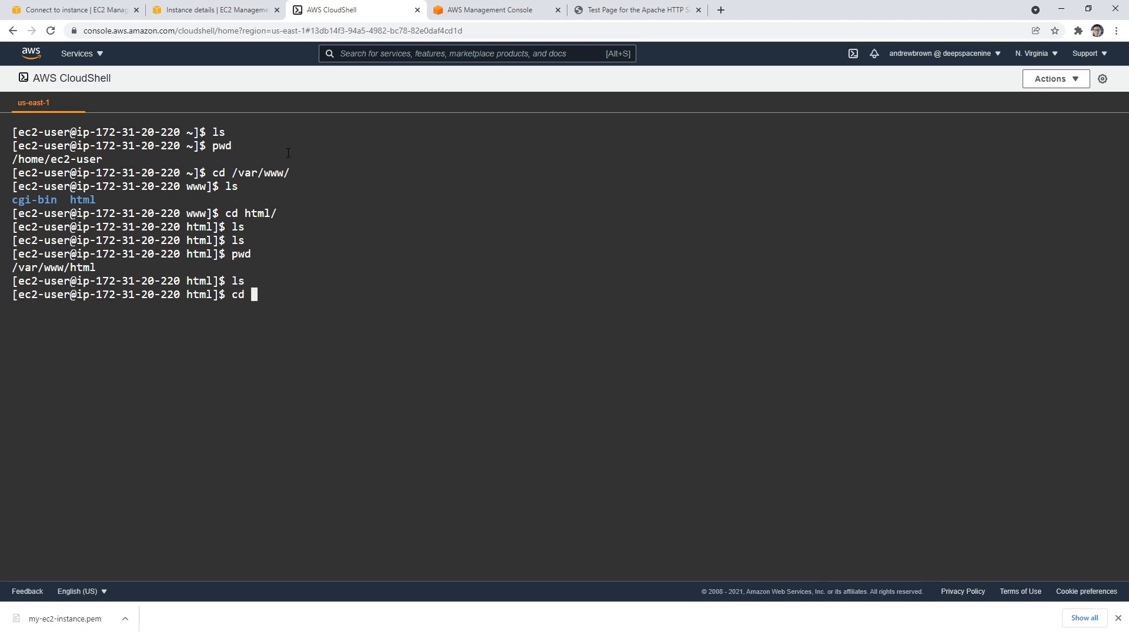
key(Return)
text(ls)
key(Return)
text(cd c)
key(Tab)
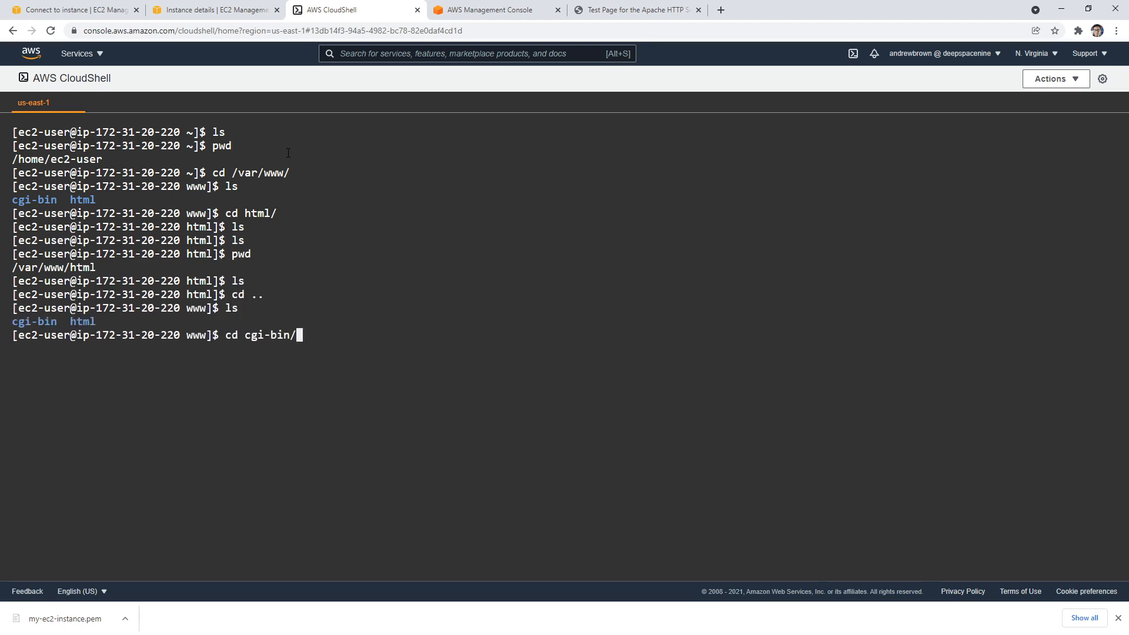
key(Return)
text(ls)
key(Return)
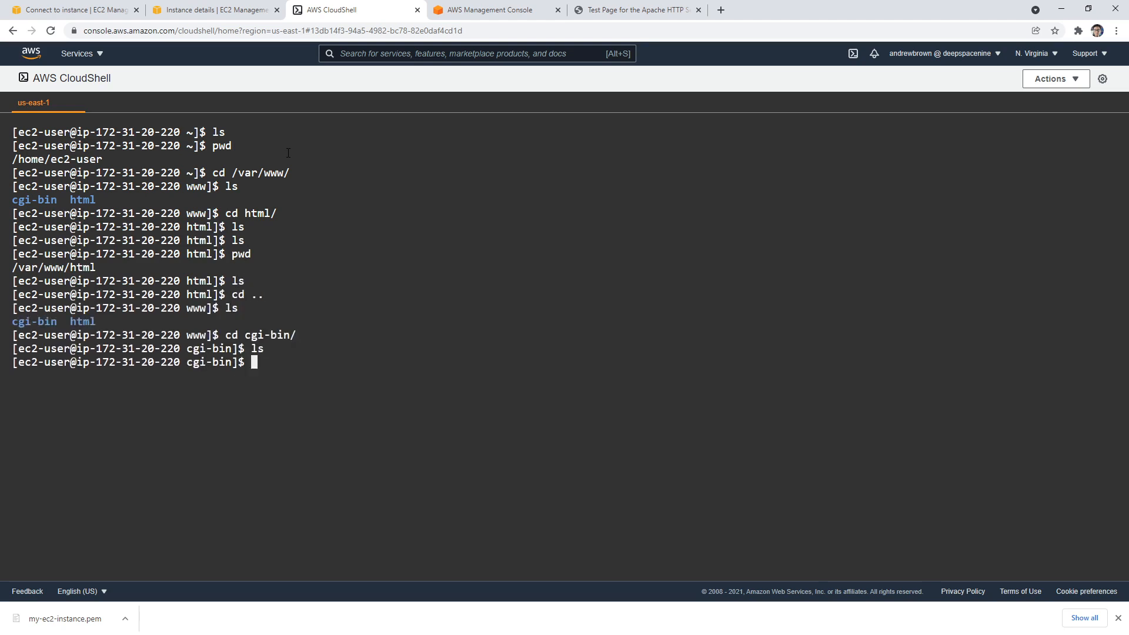
Return to /var/www/, list its contents, and clear the terminal
text(cd /var/www/)
key(Return)
text(l)
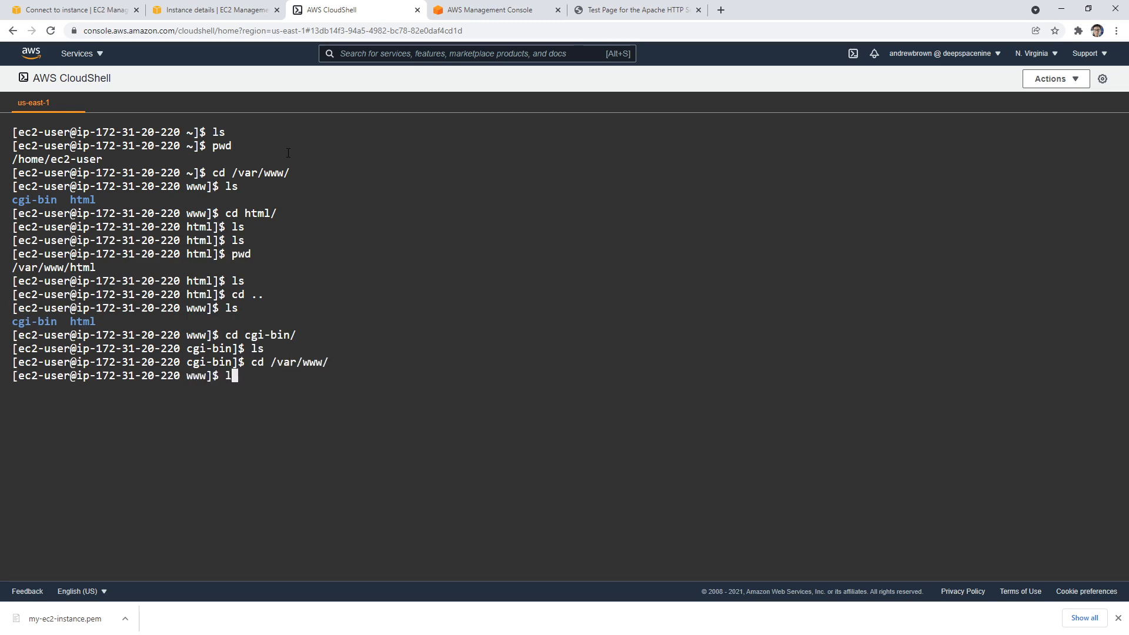
text(s)
key(Return)
text(clear)
key(Return)
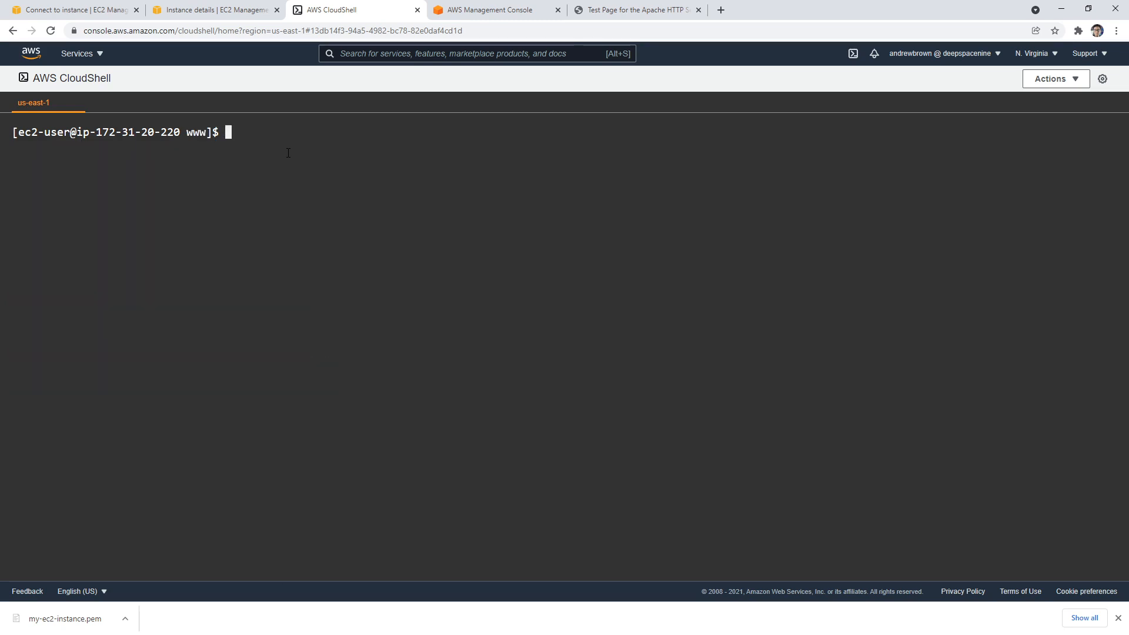
Change into the html folder, check its contents with ls, and print the working directory
text(cd h)
key(Tab)
key(Return)
text(ls)
key(Return)
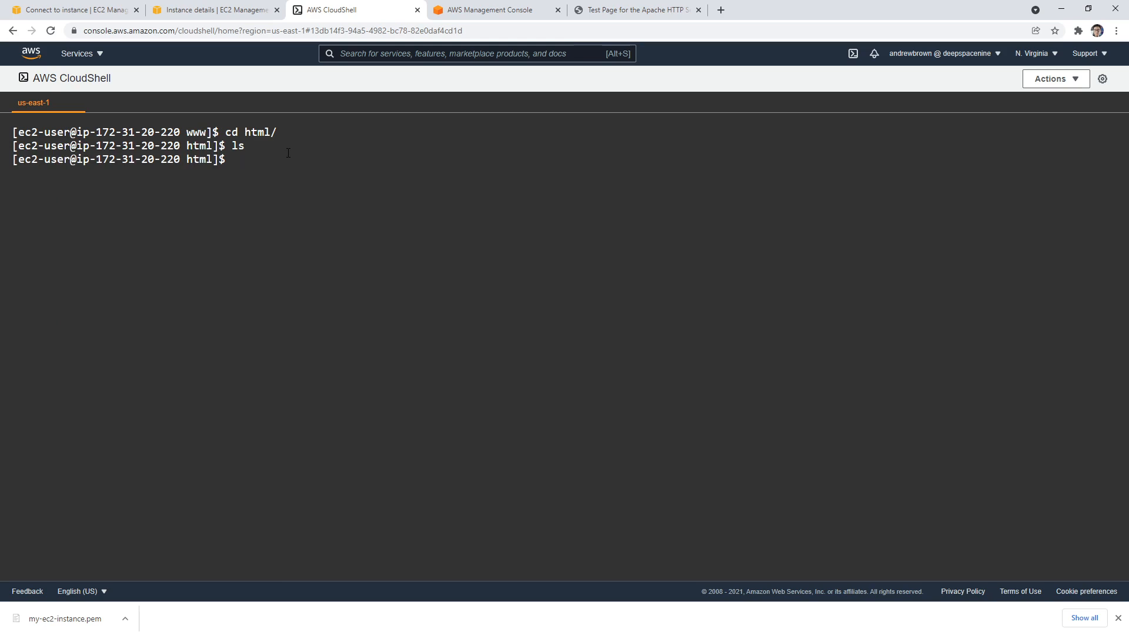
text(pwd)
key(Return)
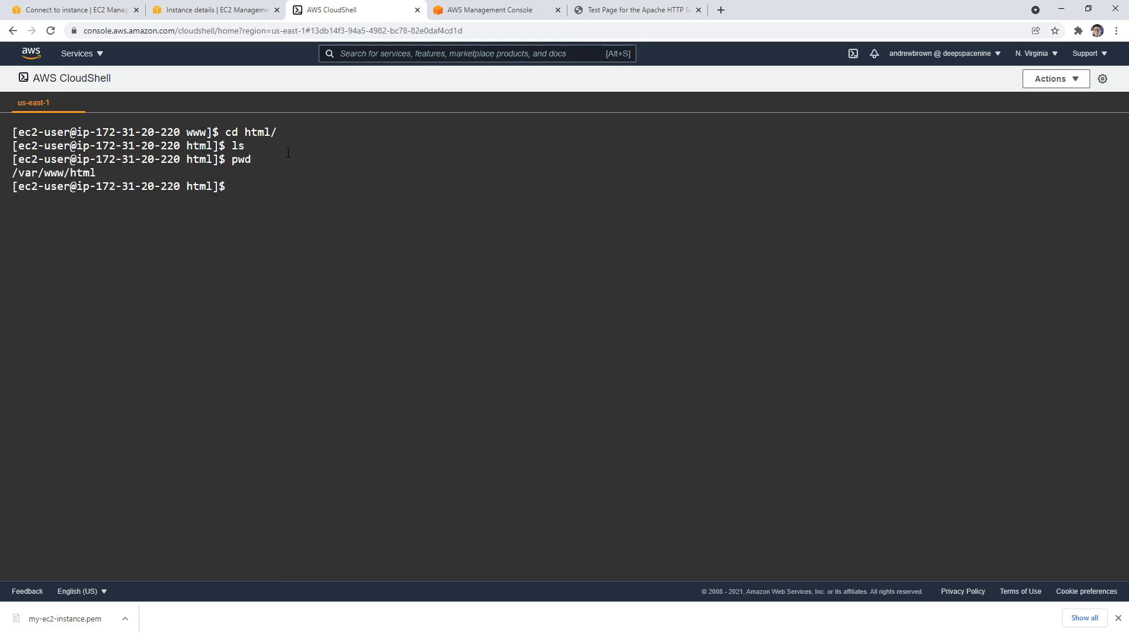
Try to create index.html in /var/www/html with touch, without elevated privileges
text(touch index.html)
key(Return)
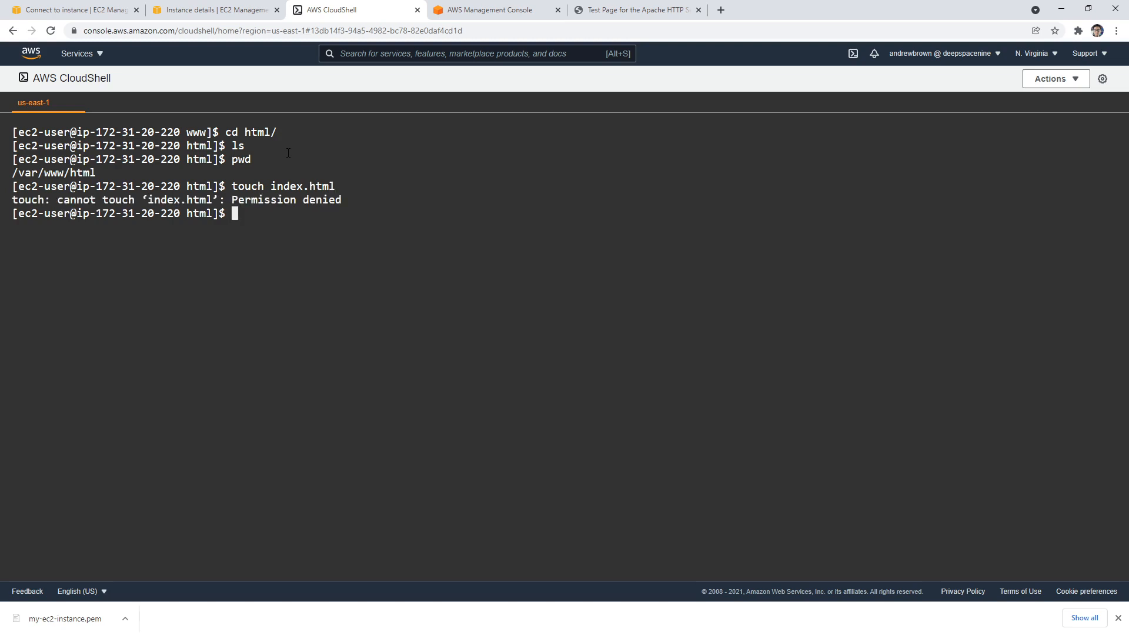
Create an empty index.html in /var/www/html by rerunning the touch command with sudo
key(Up)
key(Home)
text(sydi)
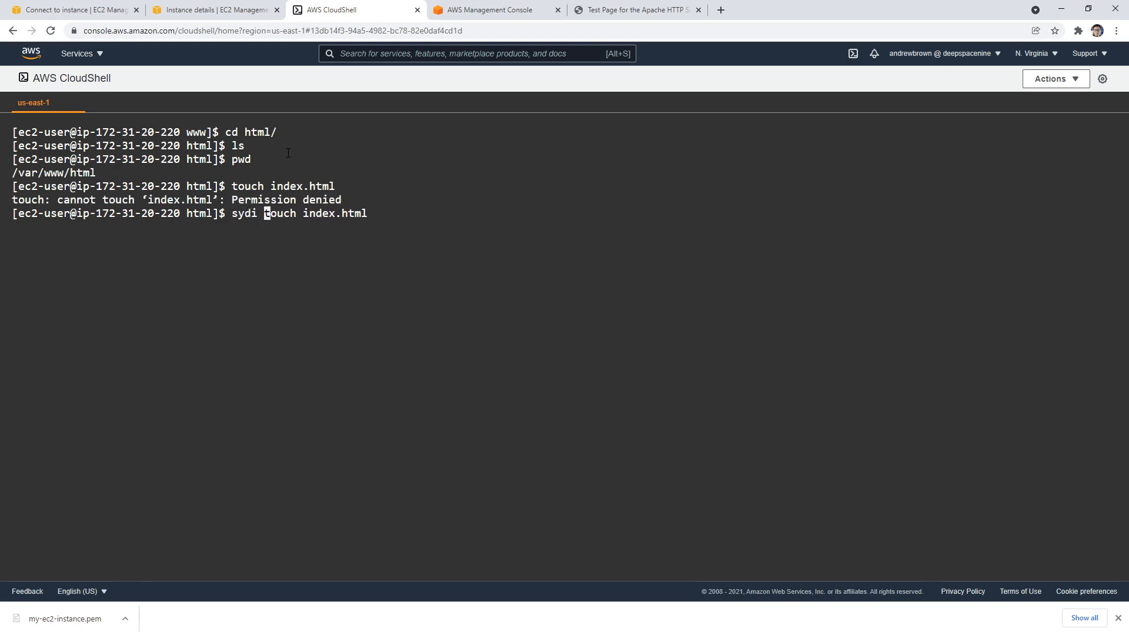
key(Return)
key(Up)
key(Home)
key(Right)
key(Right)
key(Right)
key(Right)
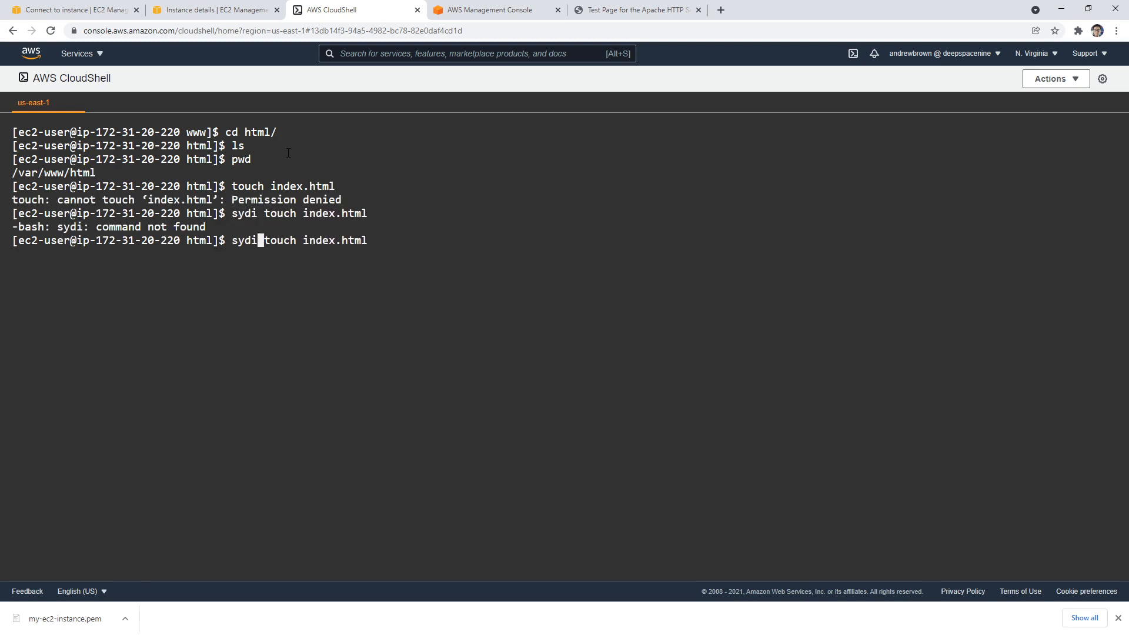
key(BackSpace)
key(BackSpace)
key(BackSpace)
key(BackSpace)
text(sudo)
key(Return)
Try to restart the Apache web server with systemctl restart httpd, without sudo
text(systemctl)
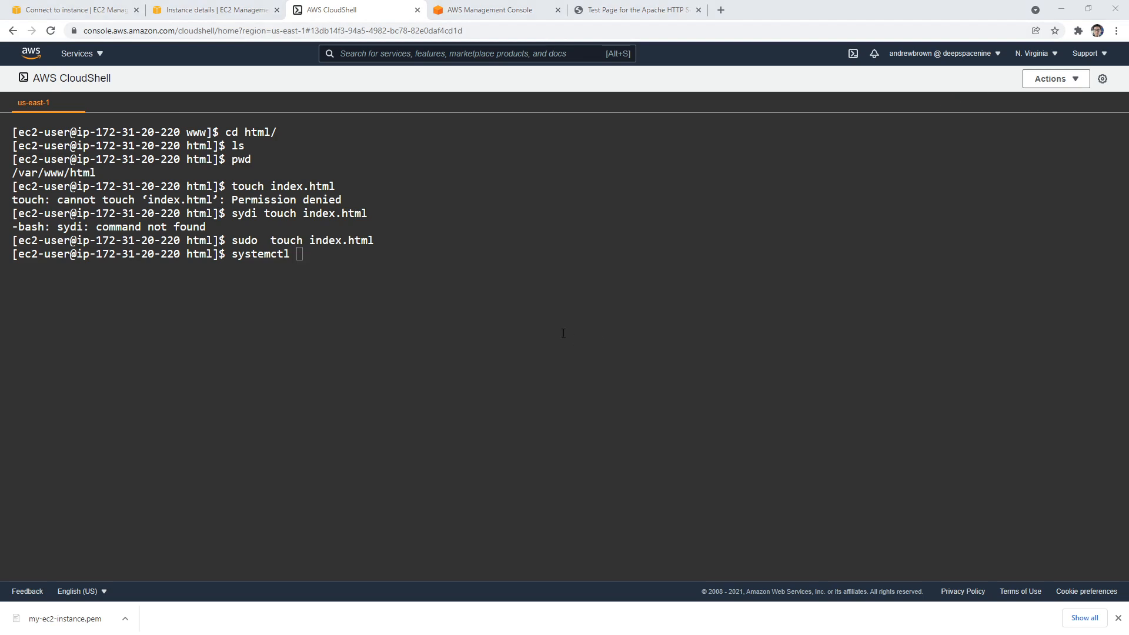
click(535, 290)
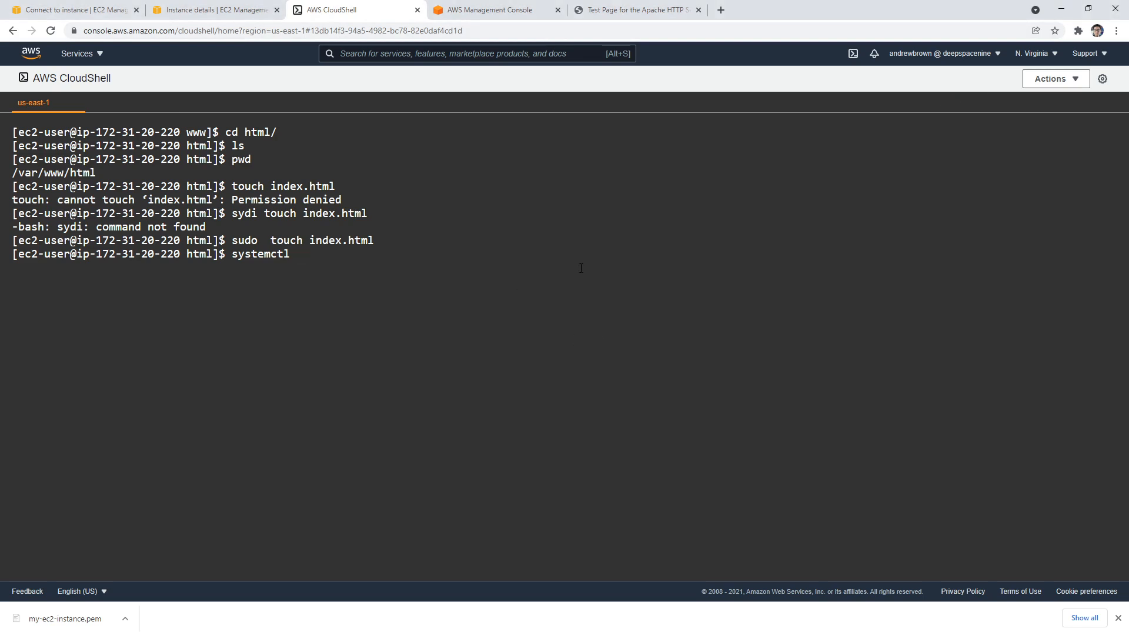
text(restart httpd)
key(Return)
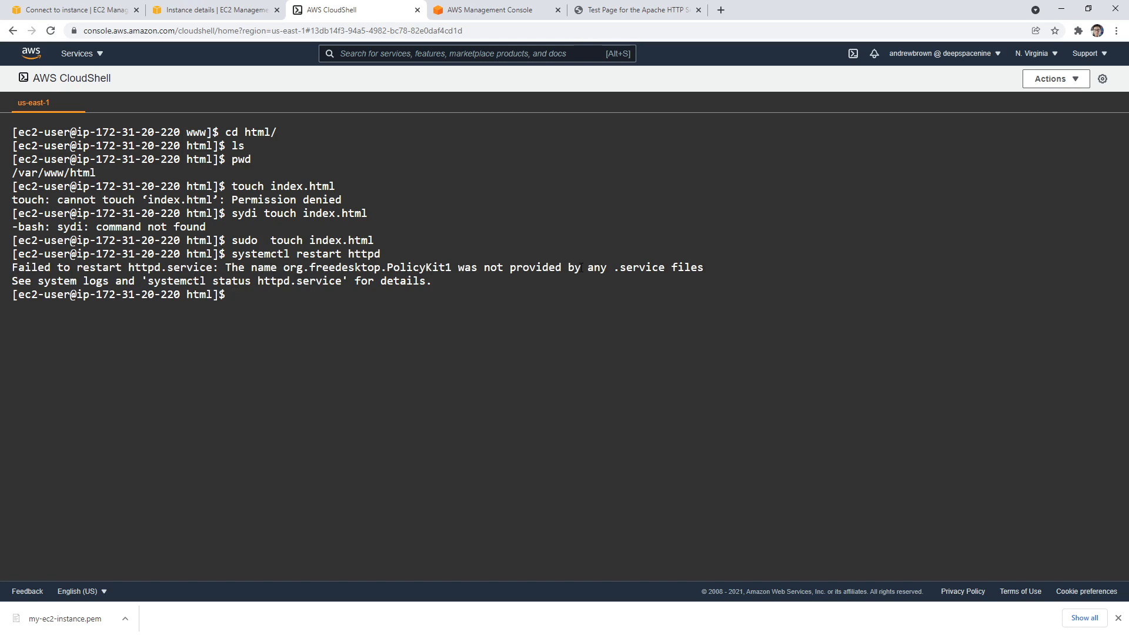
Try to restart Apache without sudo, first as httpd.service and again as httpd
key(Up)
text(.service)
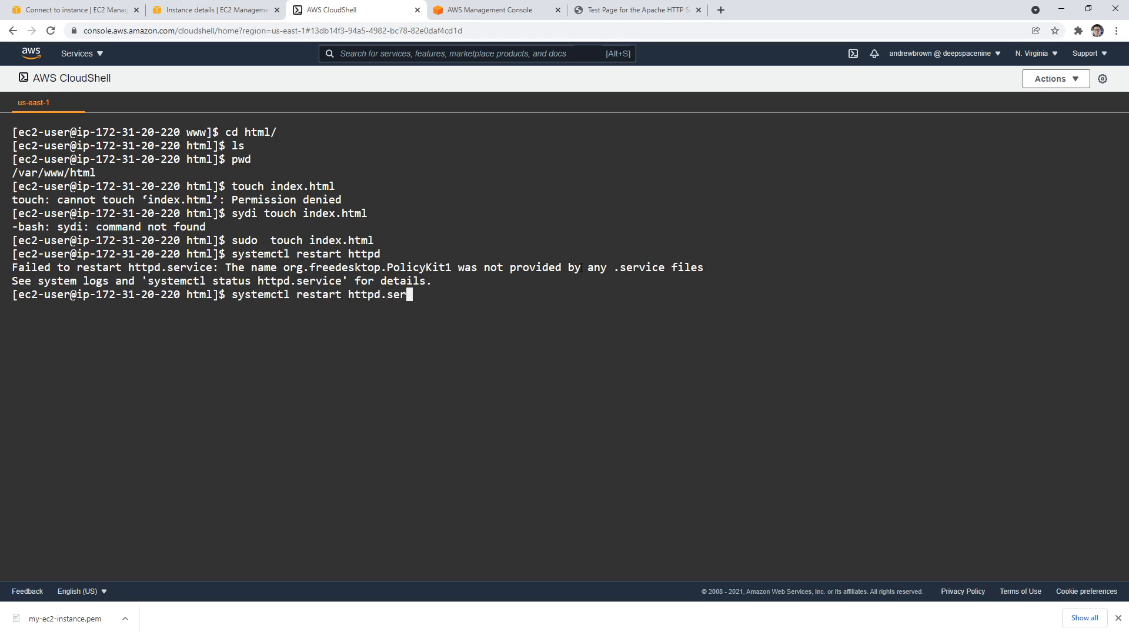
key(Return)
key(Up)
key(BackSpace)
key(BackSpace)
key(BackSpace)
key(BackSpace)
key(BackSpace)
key(BackSpace)
key(BackSpace)
key(BackSpace)
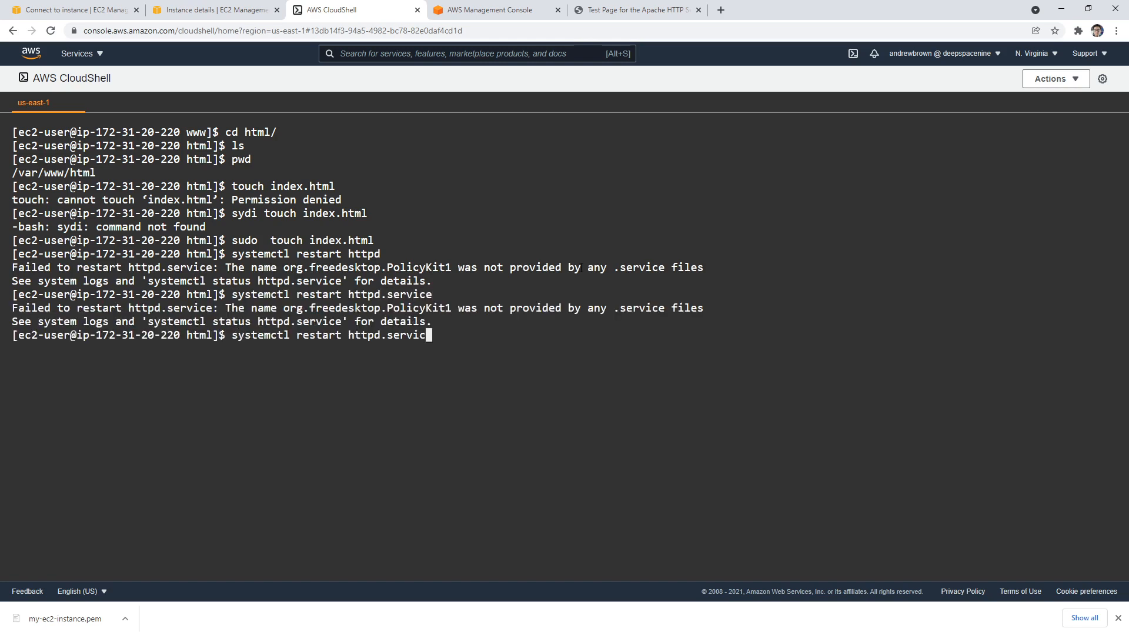
key(Return)
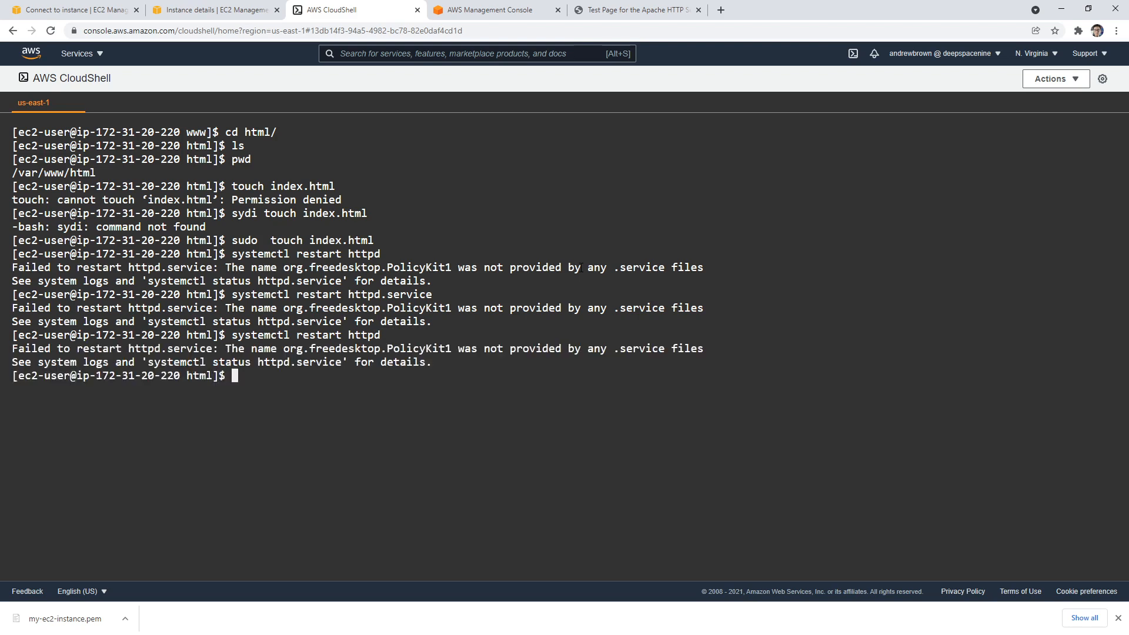
Rerun the Apache restart with elevated privileges as sudo systemctl restart httpd
key(Up)
key(Left)
key(Left)
key(Left)
key(Left)
key(Left)
key(Left)
key(Left)
key(Left)
key(Left)
key(Left)
key(Left)
key(Left)
key(Left)
key(Left)
key(Left)
key(Left)
key(Left)
key(Left)
key(Left)
key(Left)
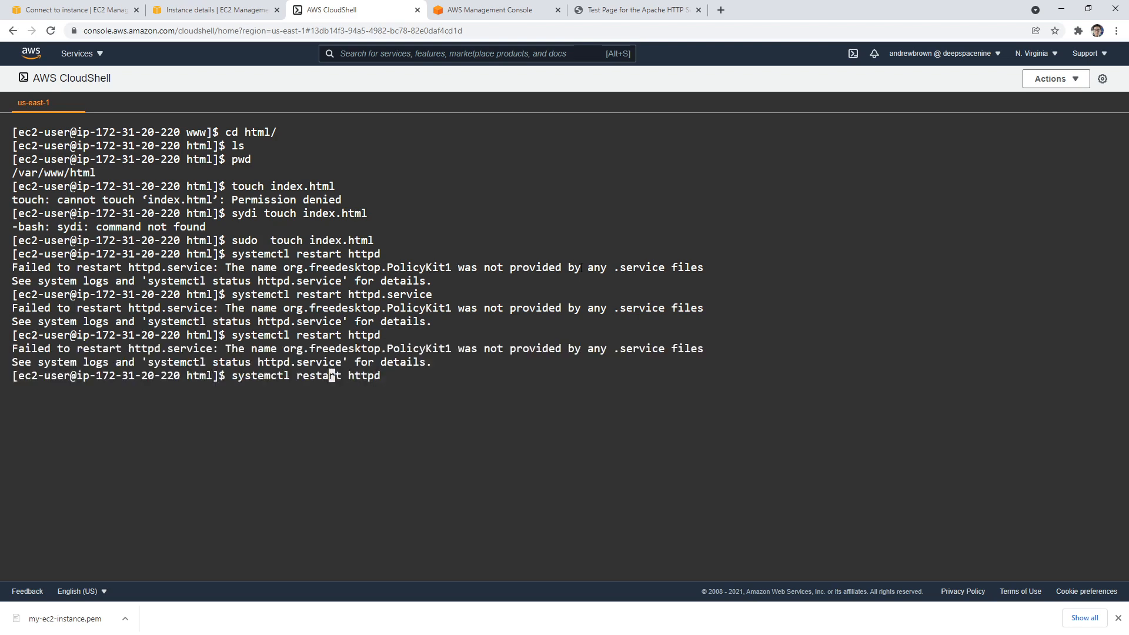
text(sudo)
key(Return)
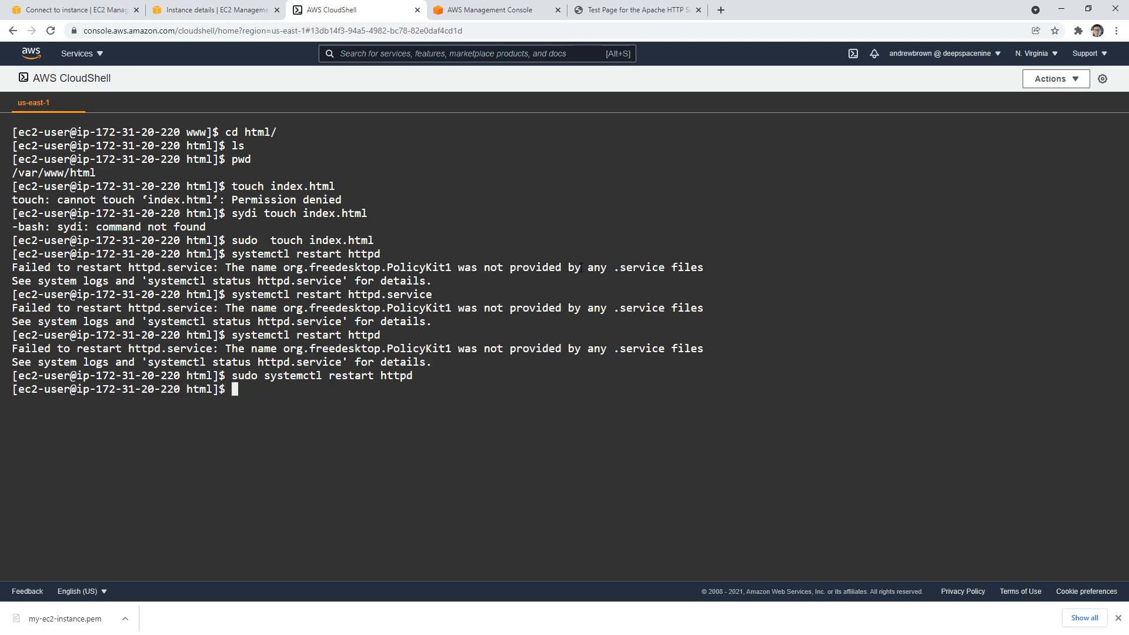
Reload the instance's web page at 54.163.4.104 in its browser tab to check what Apache serves
click(617, 15)
click(600, 30)
key(Return)
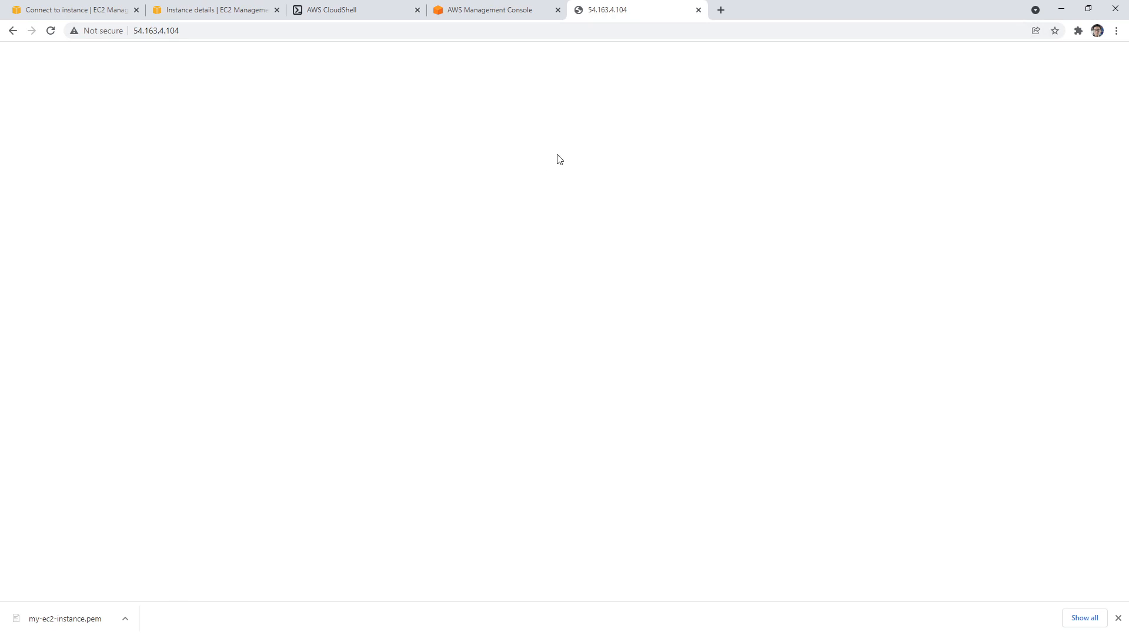
Return to the CloudShell session and list the files in the html folder
click(360, 11)
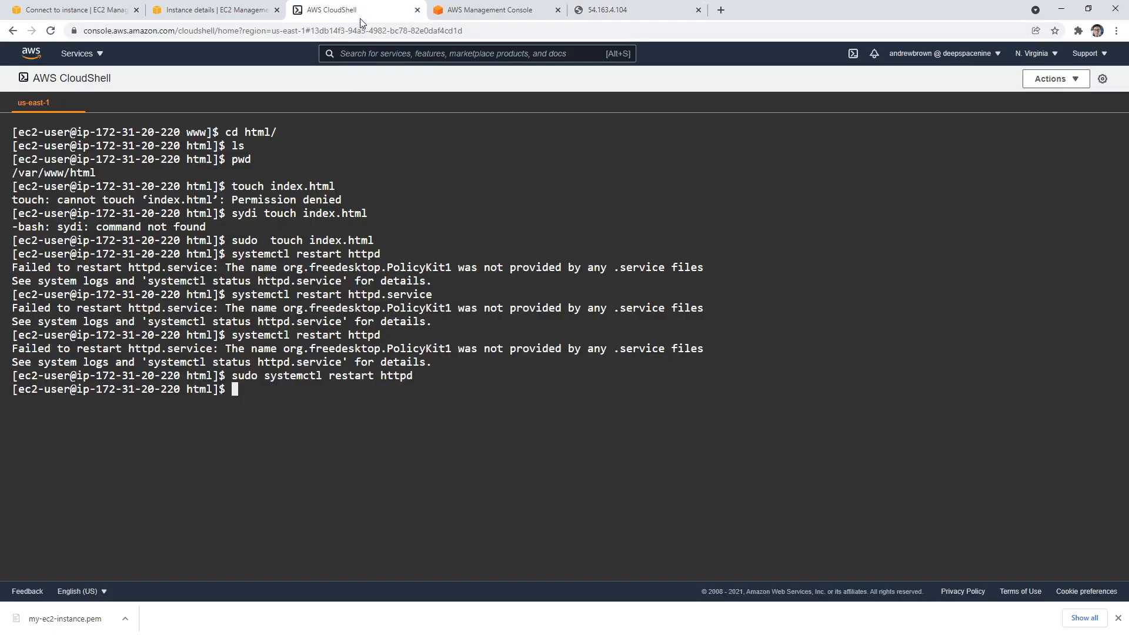
text(ls)
key(Return)
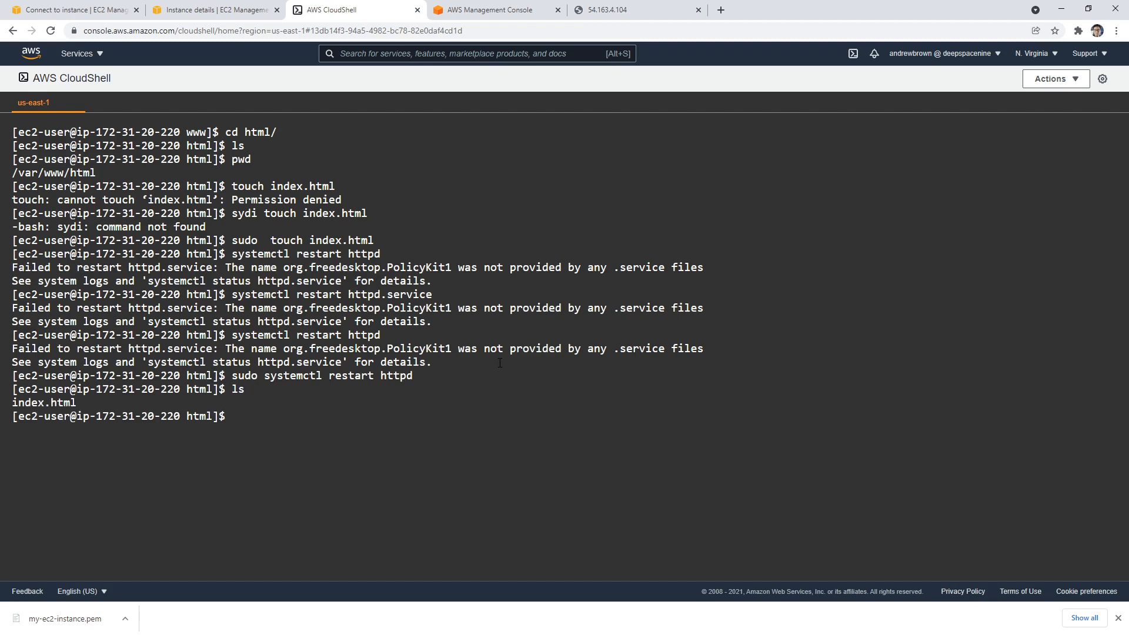
Try to edit index.html in vi without sudo, and quit the editor without saving
text(vi index.html)
key(Return)
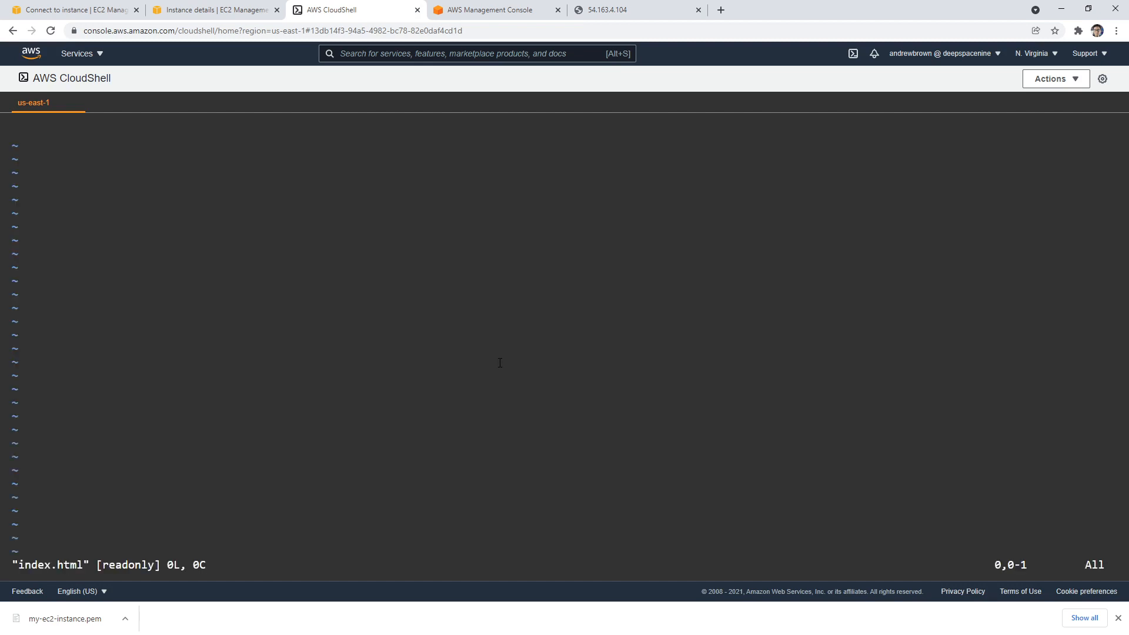
key(i)
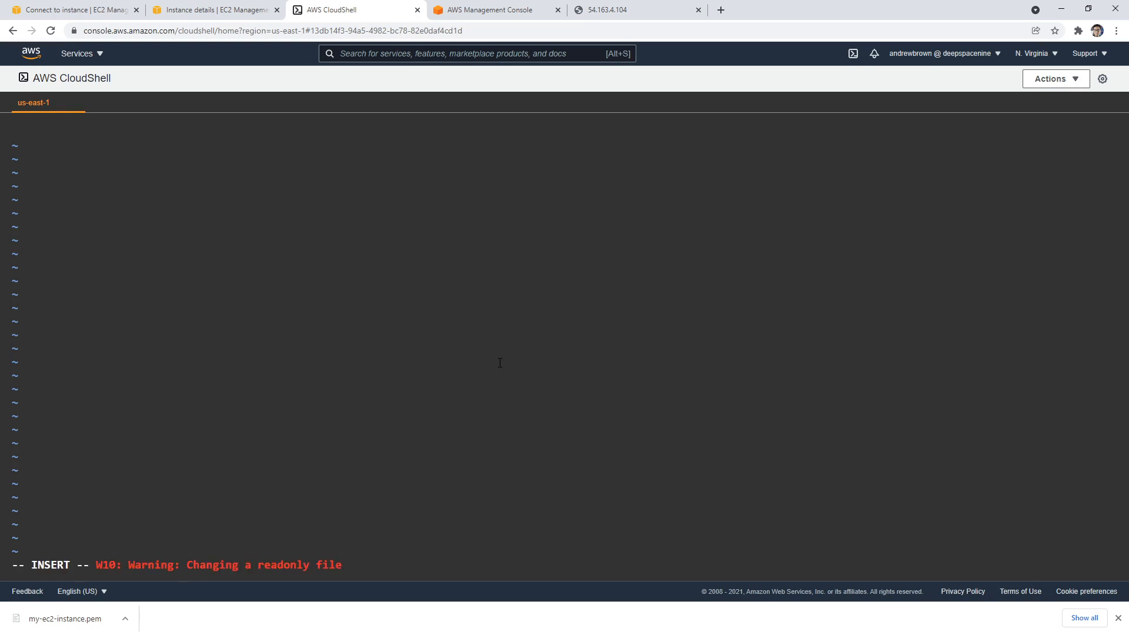
key(Escape)
text(:q!)
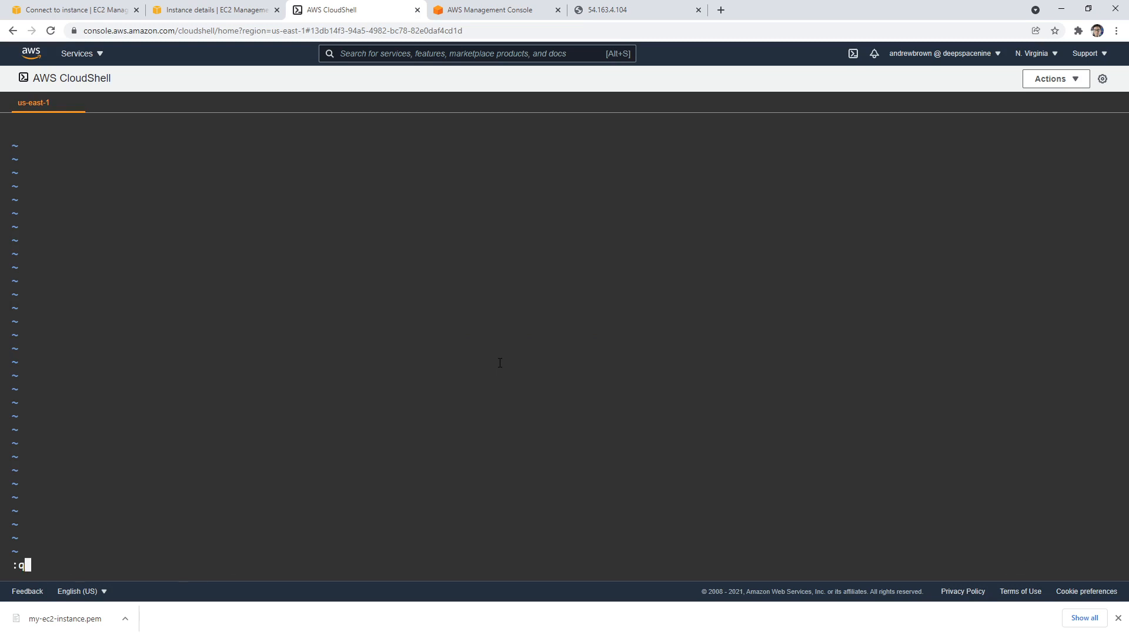
key(Return)
text(:q)
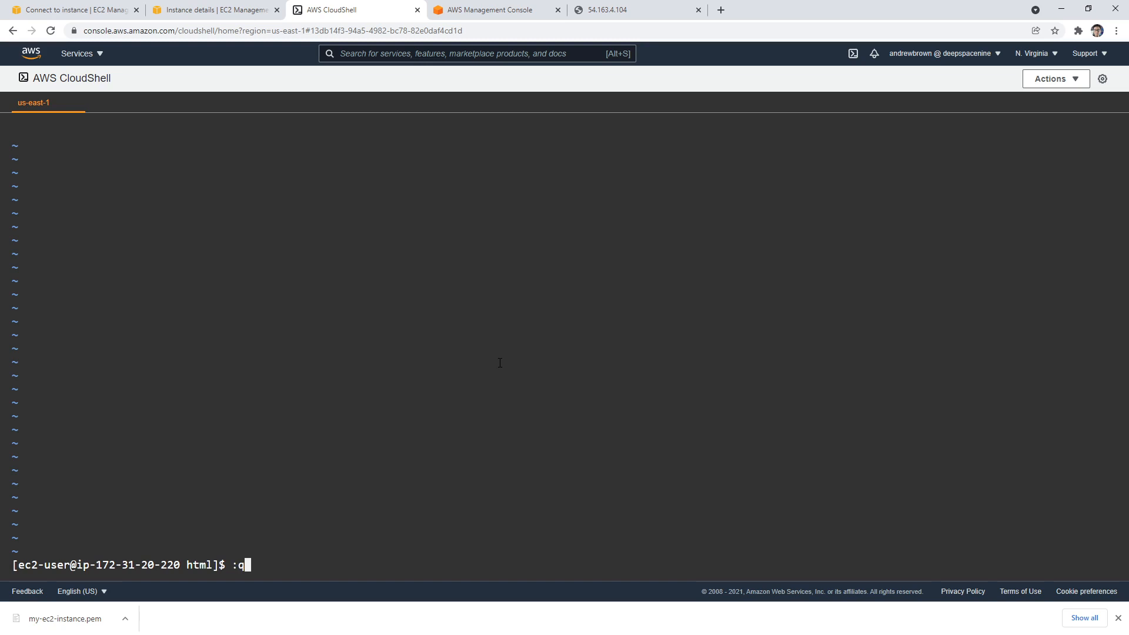
text(q!)
key(Return)
Clear the terminal and list the html folder's contents
text(clear)
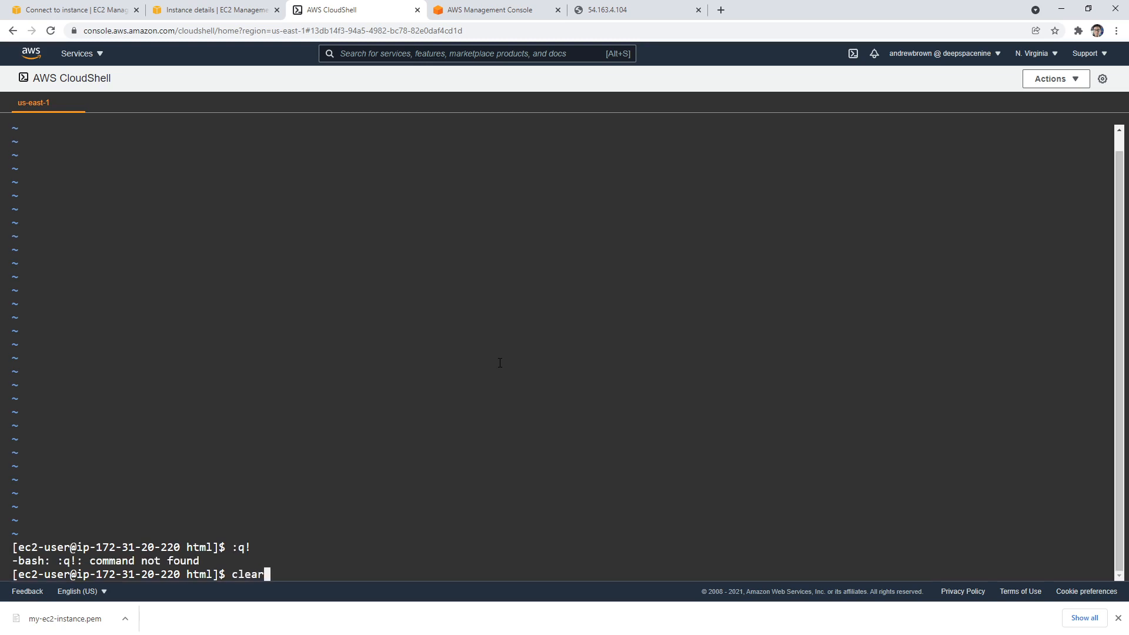
key(Return)
text(ls)
key(Return)
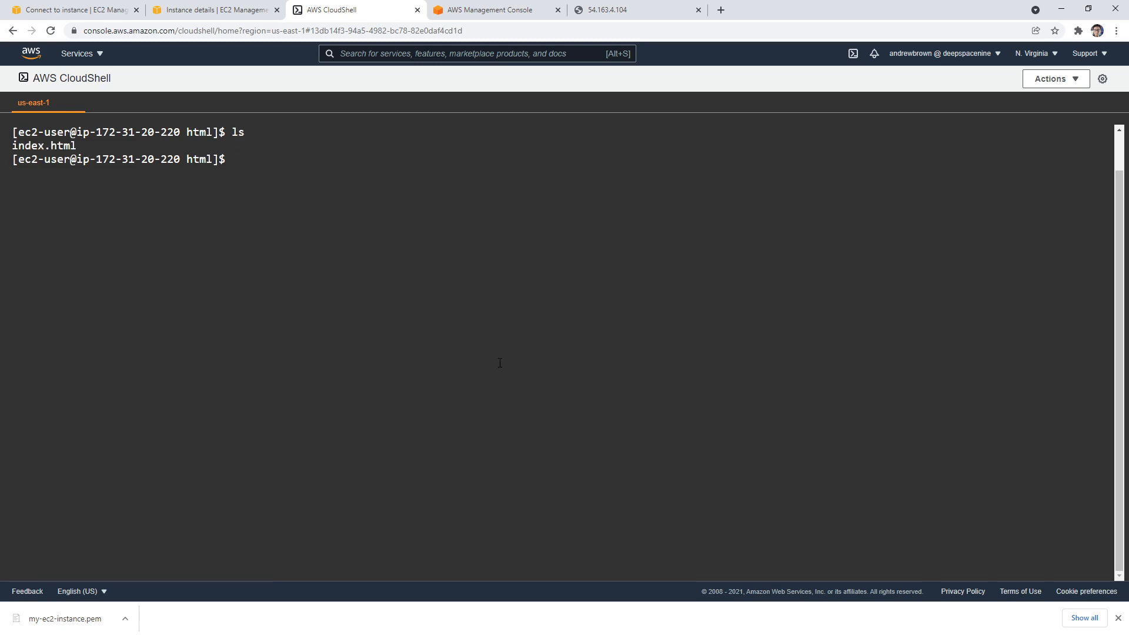
Edit index.html in vi with sudo, insert the text "hello cloud!", and save and quit with :wq
text(sudo vi in)
key(Tab)
key(Return)
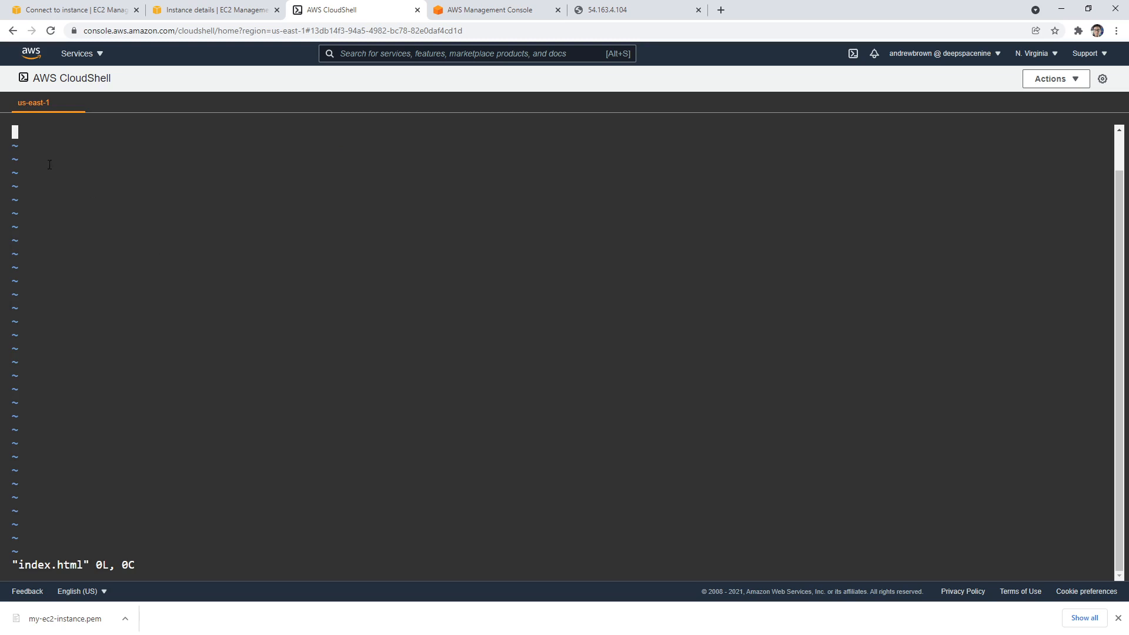
key(i)
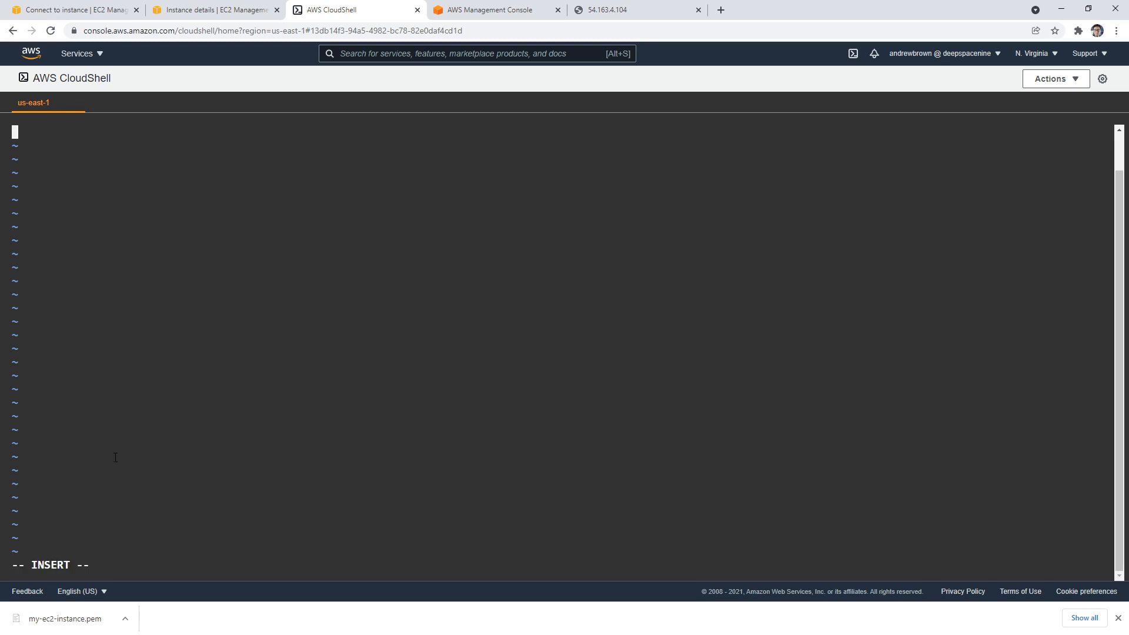
text(hello cloud!)
key(Escape)
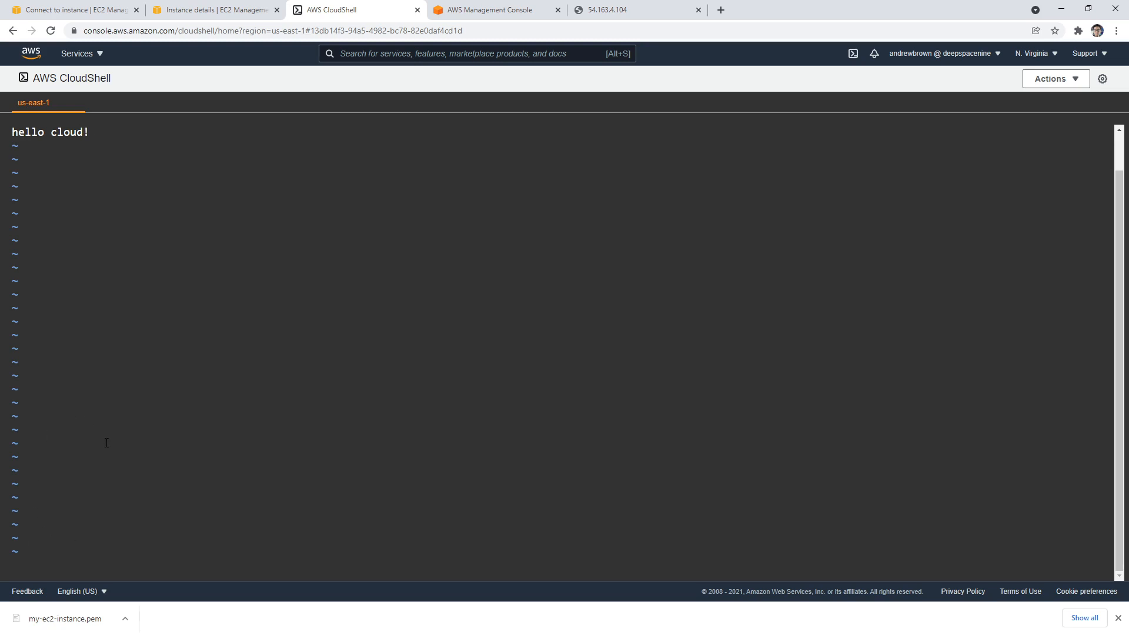
text(:wq)
key(Return)
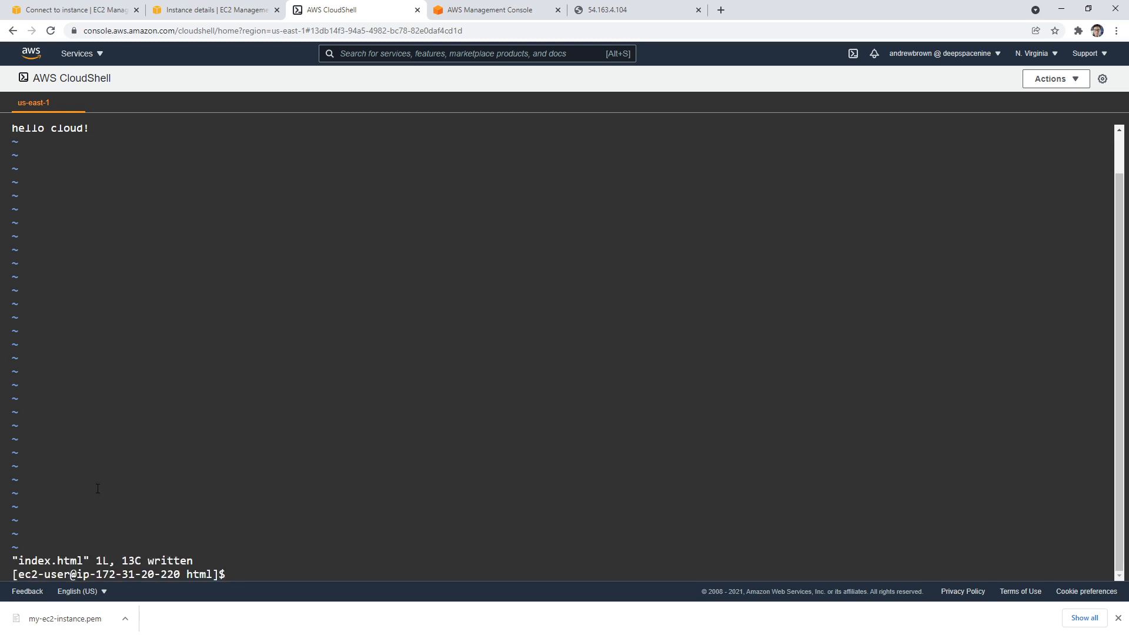
Clear the terminal and recall sudo systemctl restart httpd from the command history to restart Apache
text(claer)
key(Return)
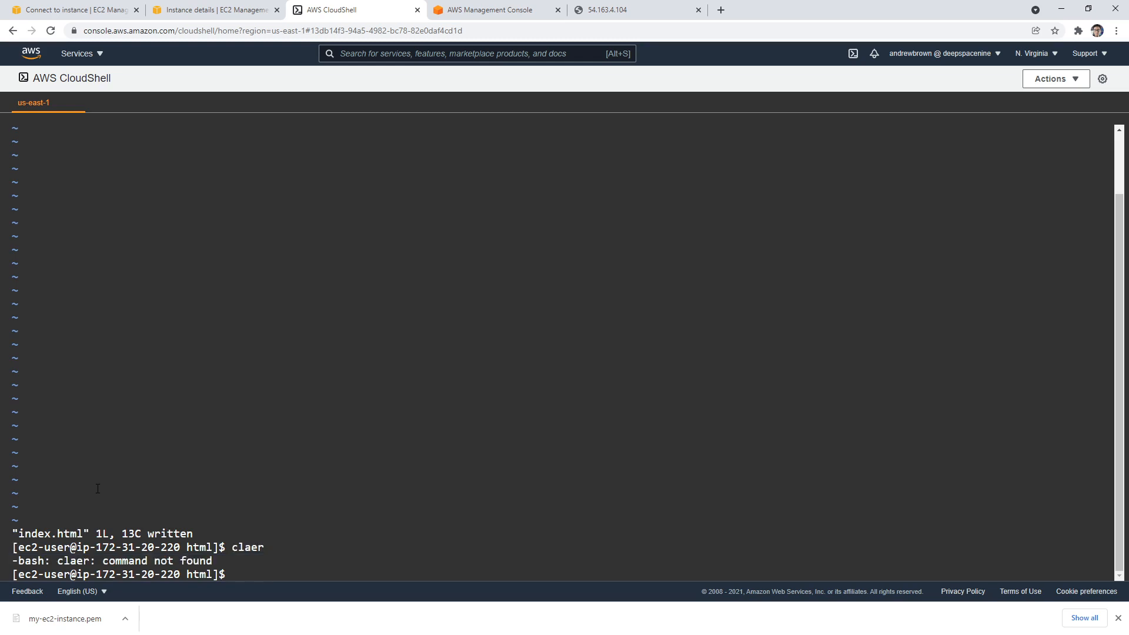
text(clear)
key(Return)
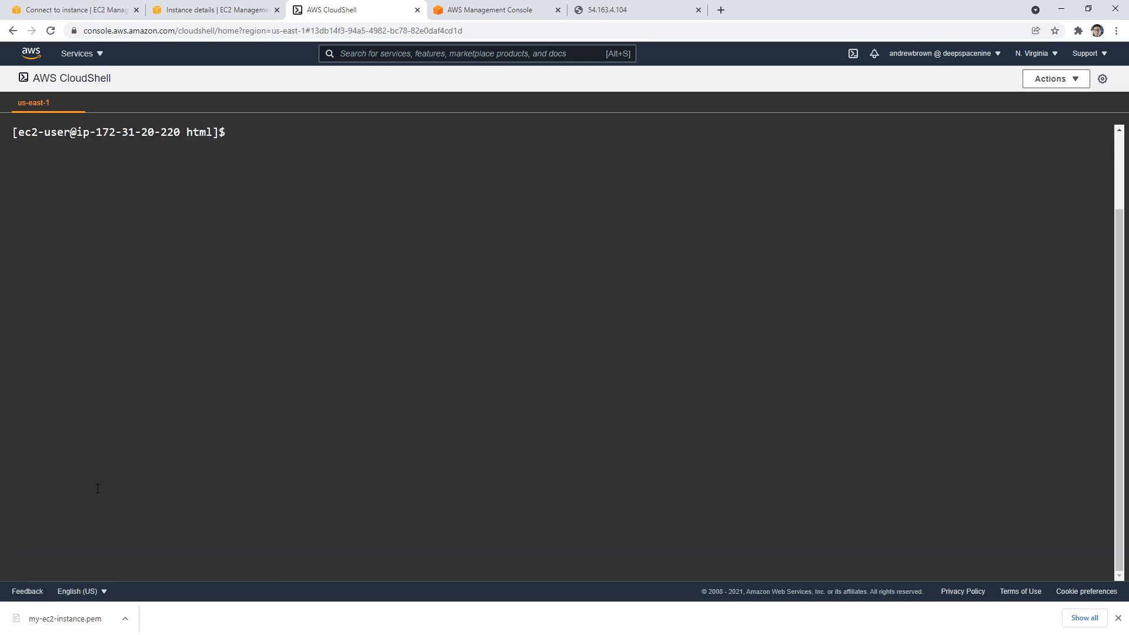
key(Up)
key(Up)
key(Up)
key(Up)
key(Up)
key(Down)
key(Down)
key(Up)
key(Up)
key(Up)
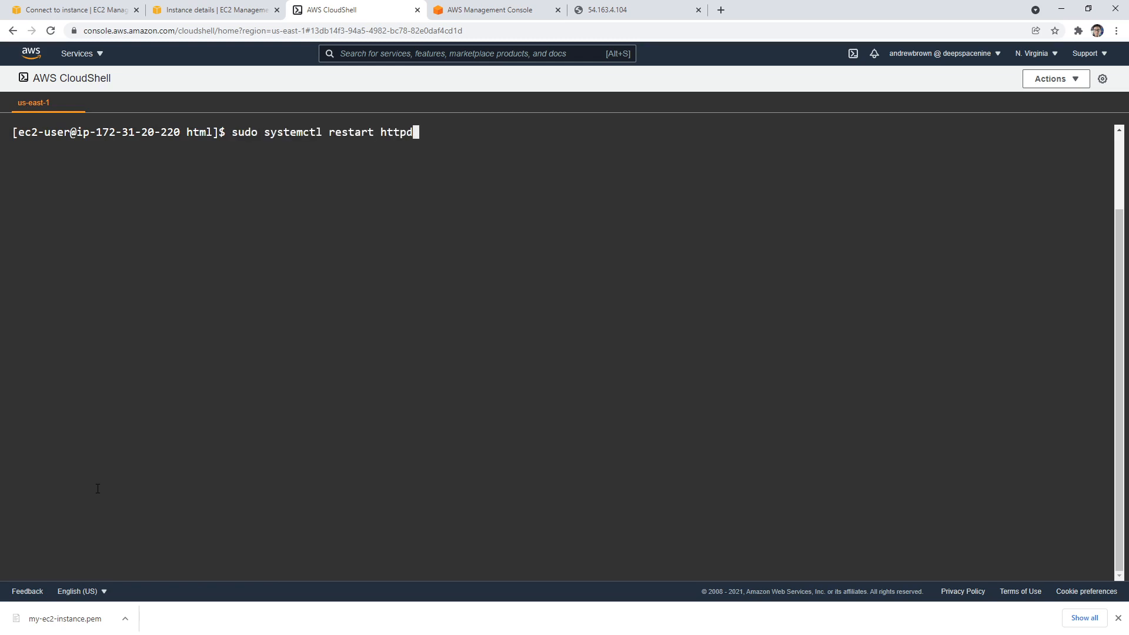
key(Return)
Reload the web page at 54.163.4.104 and check the text served from index.html
click(600, 10)
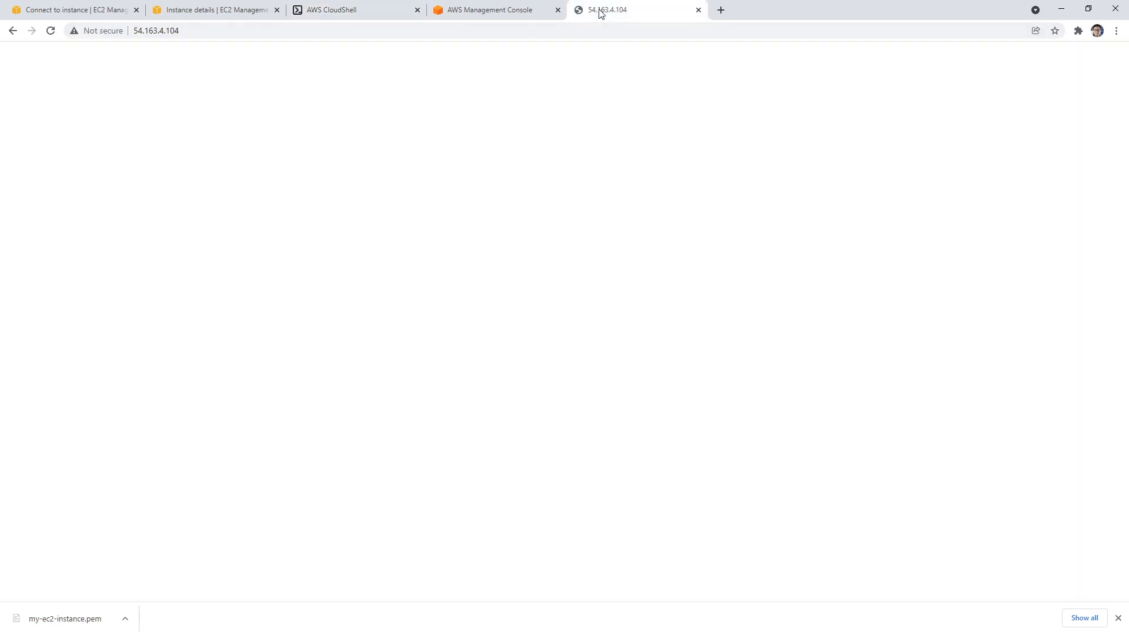
click(521, 31)
key(Return)
triple_click(18, 58)
click(347, 14)
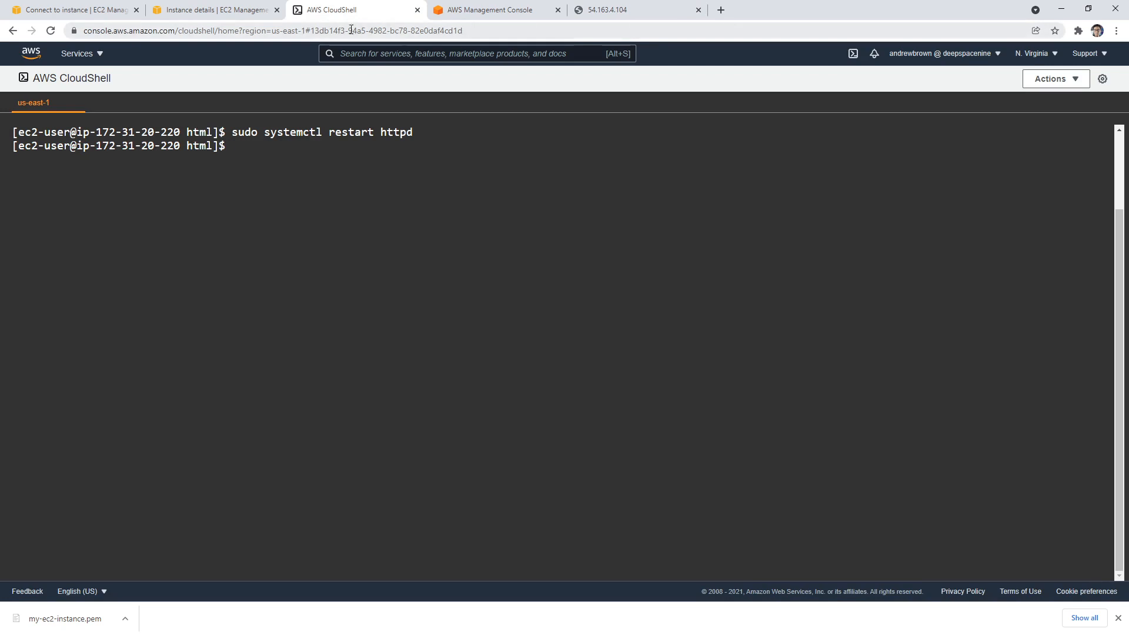
click(611, 11)
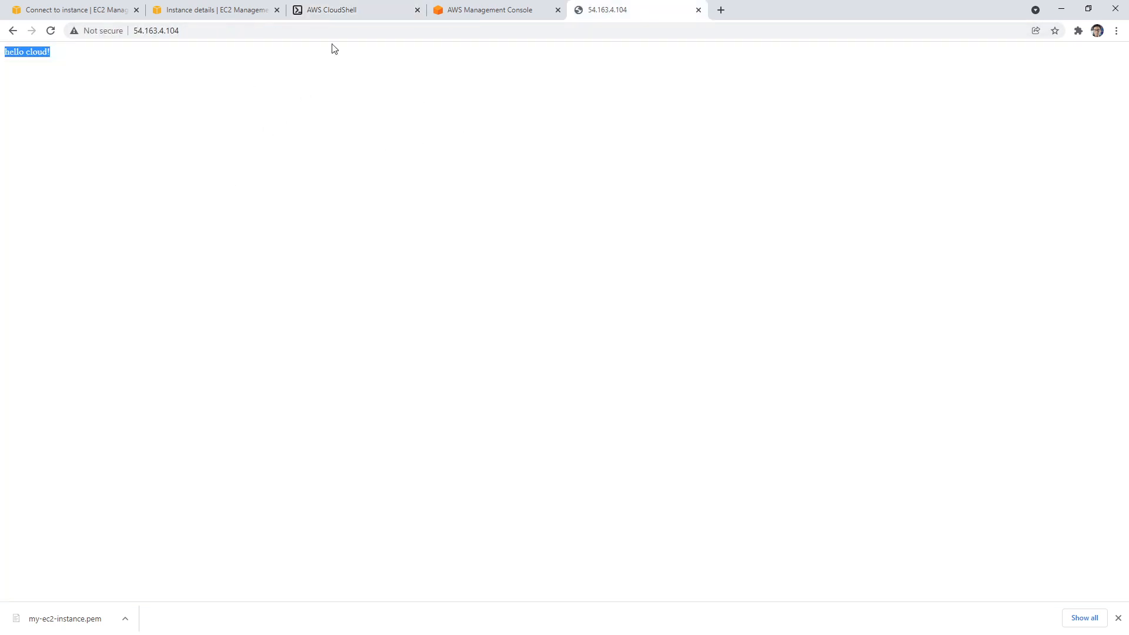
Return to CloudShell, exit the SSH session to the instance, and clear the terminal
click(340, 12)
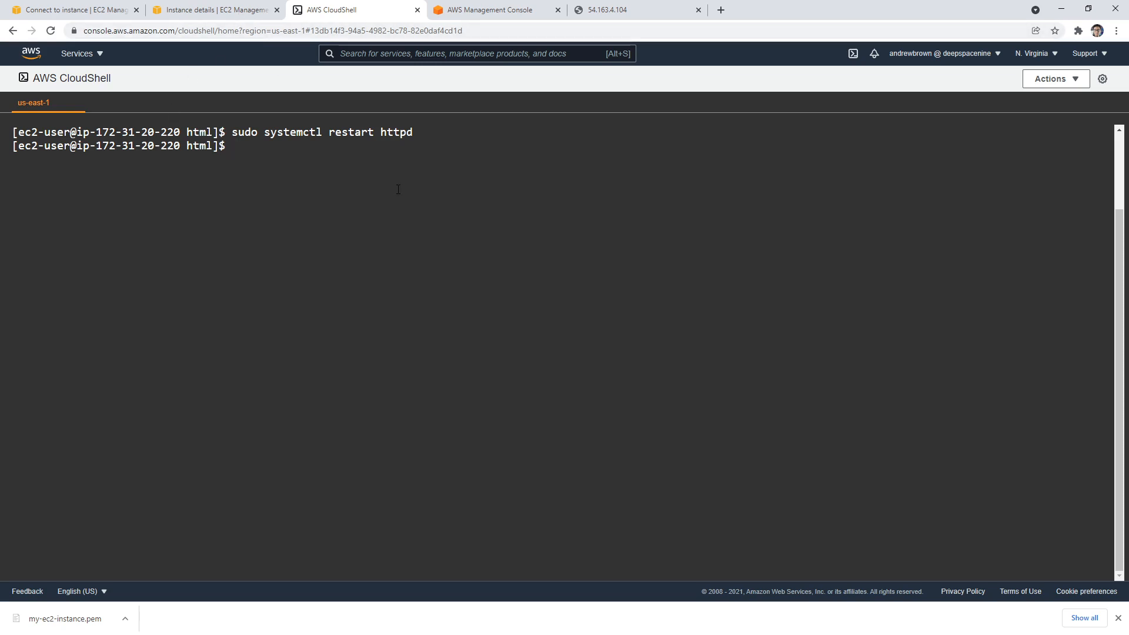
text(exit)
key(Return)
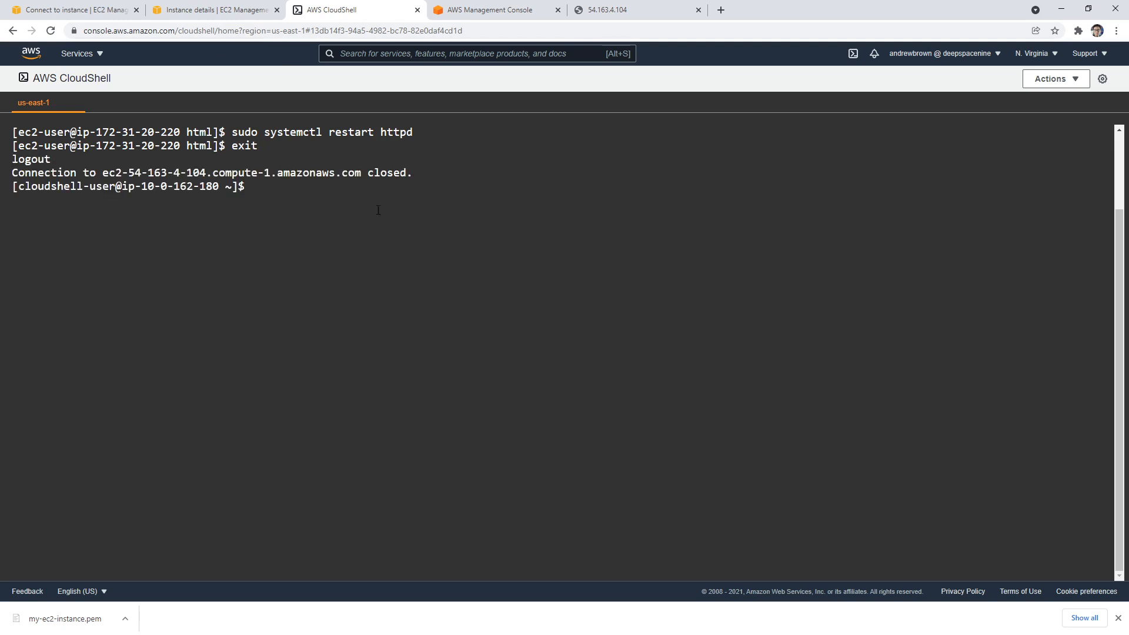
text(cl)
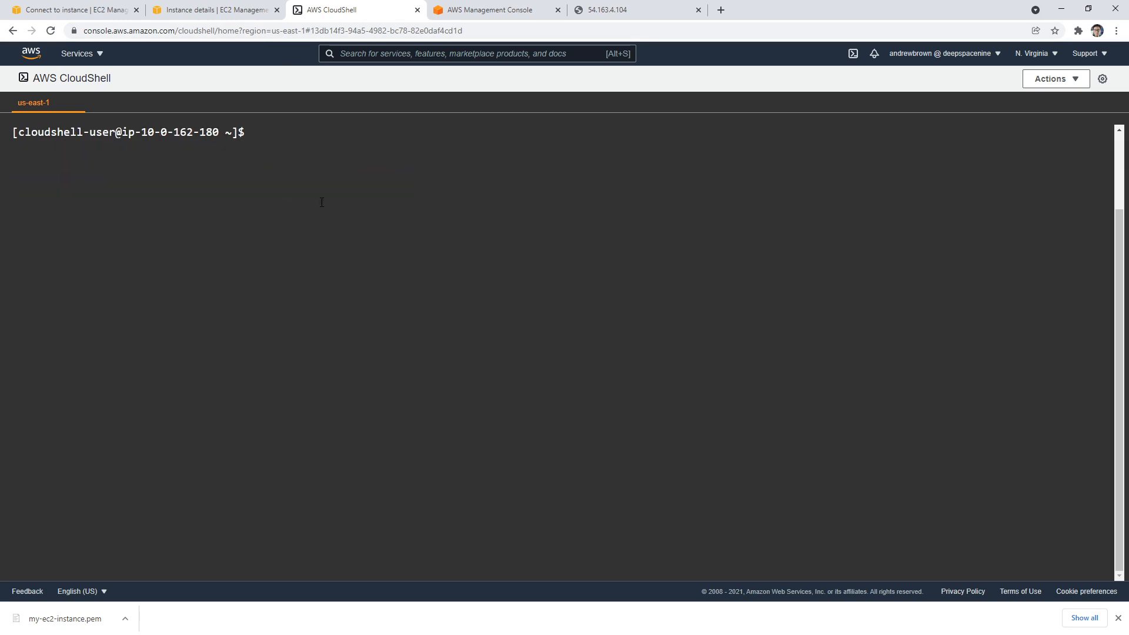
Go to the EC2 instances list from the Connect to instance page and reboot MyEC2Instance, confirming the reboot
click(123, 13)
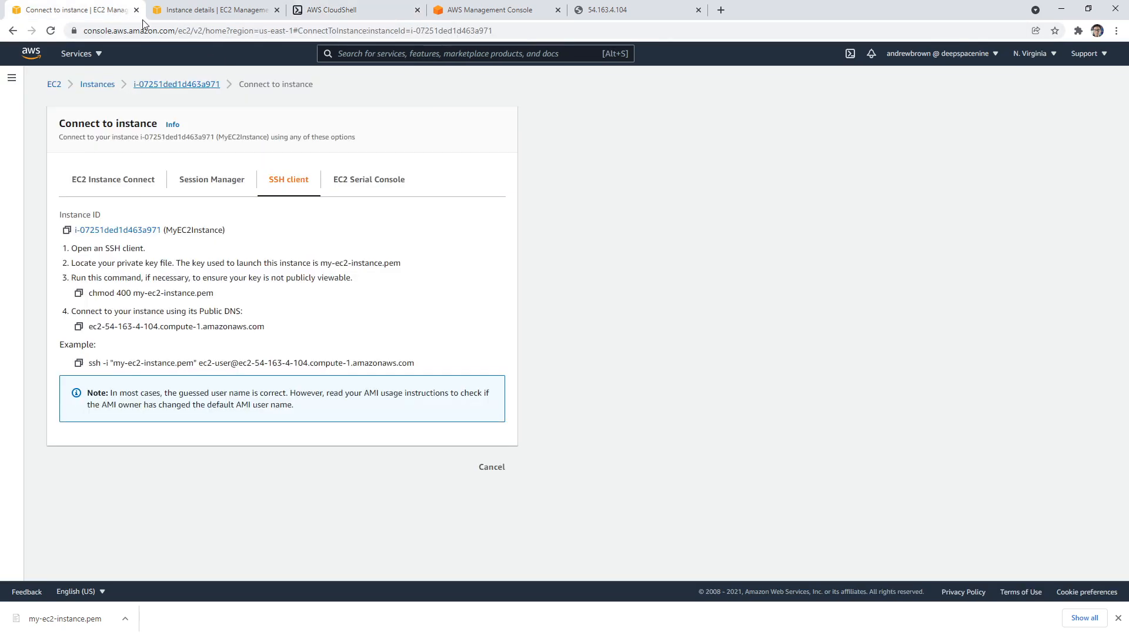
click(186, 12)
click(110, 13)
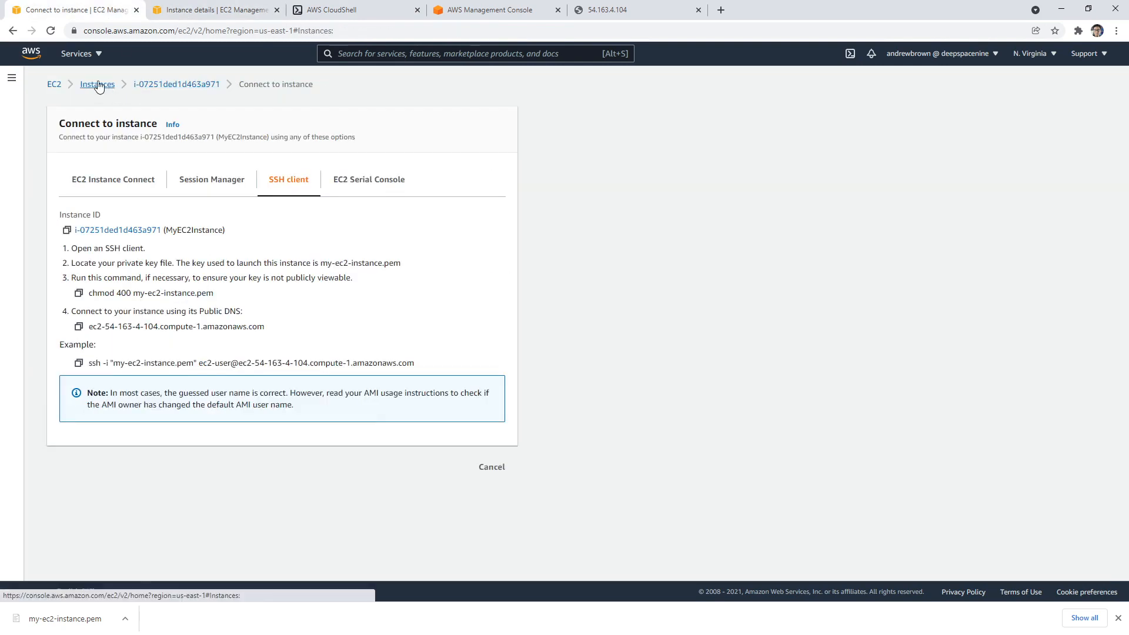
click(97, 84)
click(288, 163)
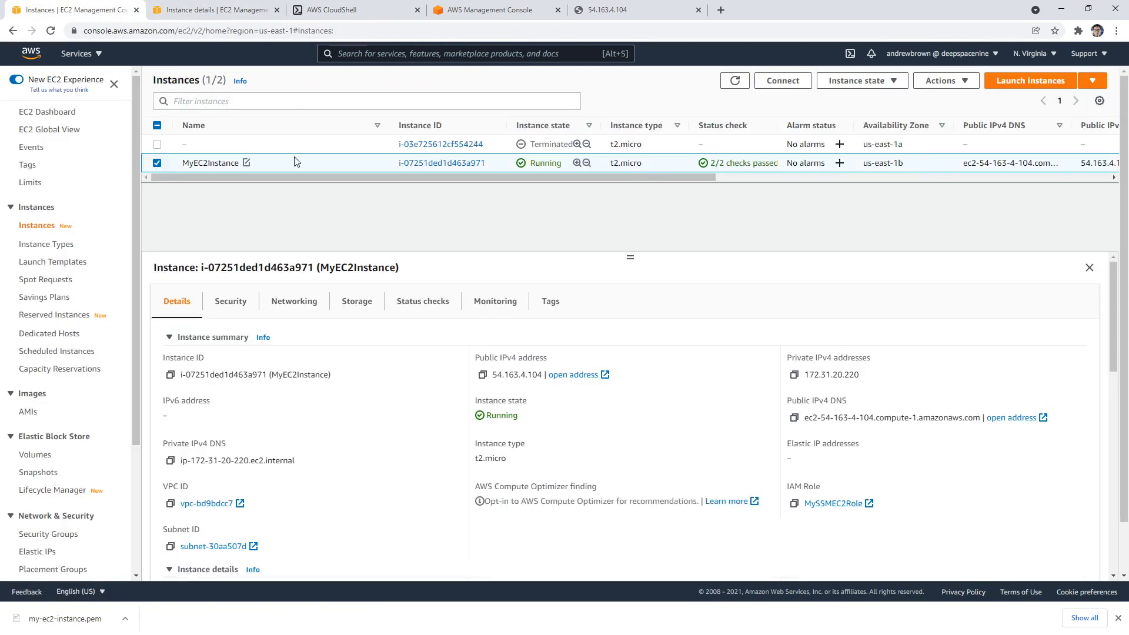
click(868, 82)
click(885, 132)
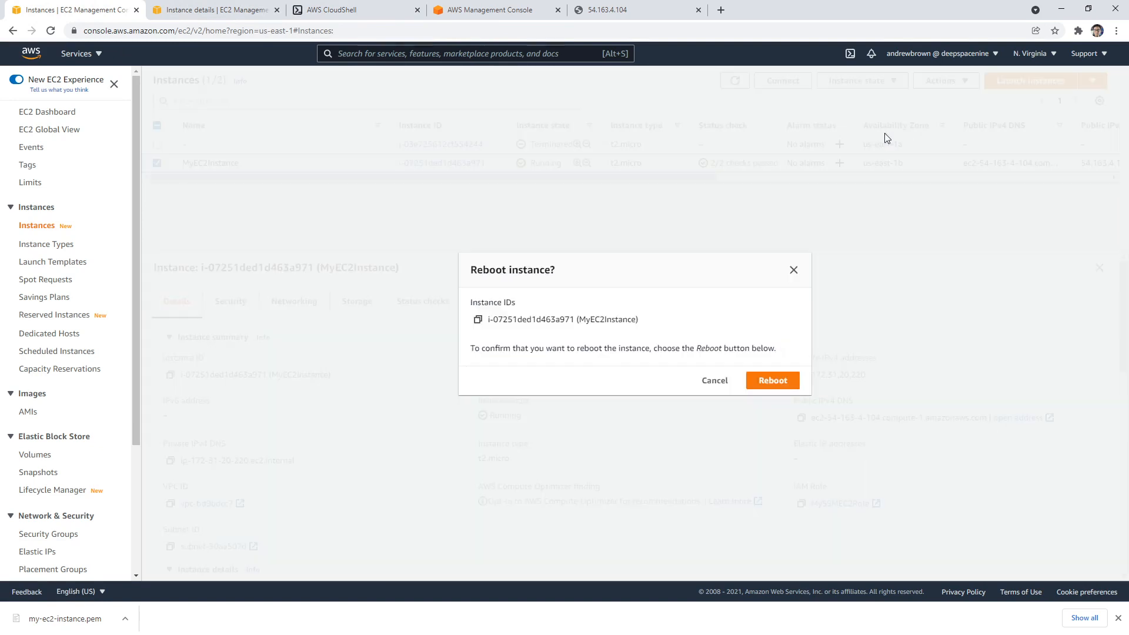
click(774, 377)
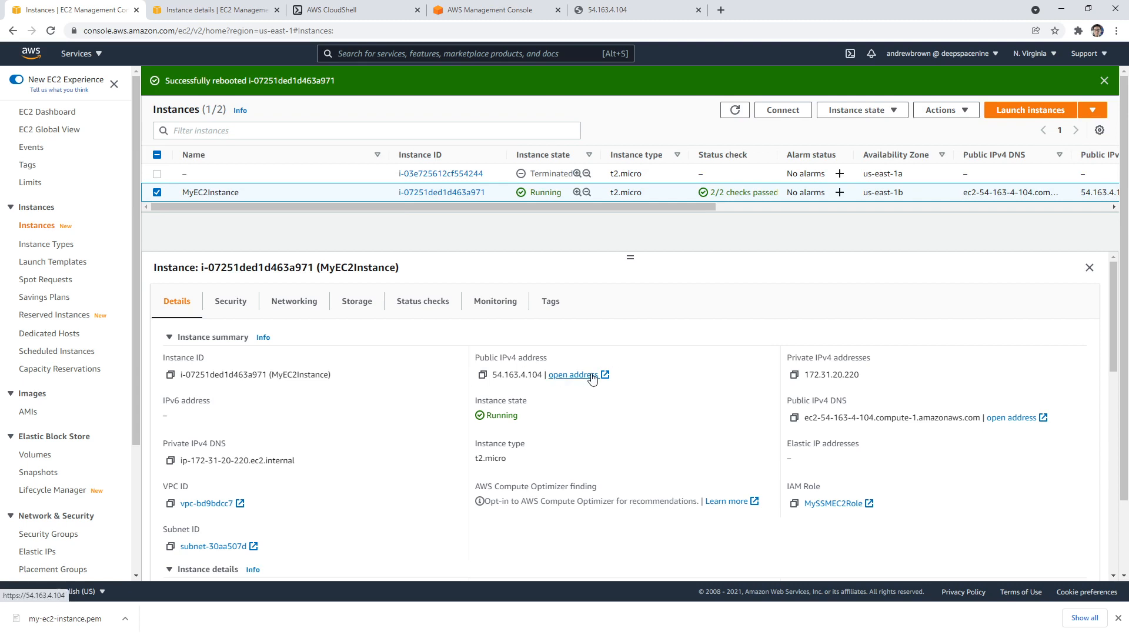
Refresh the EC2 instances list and open the system log of MyEC2Instance
click(734, 110)
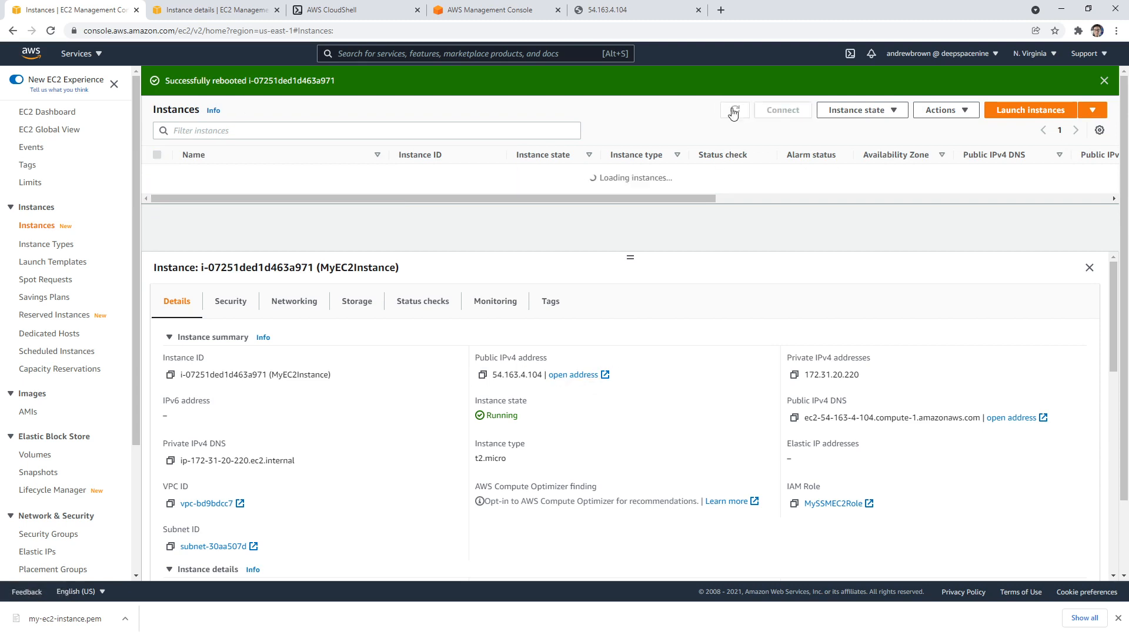
click(157, 192)
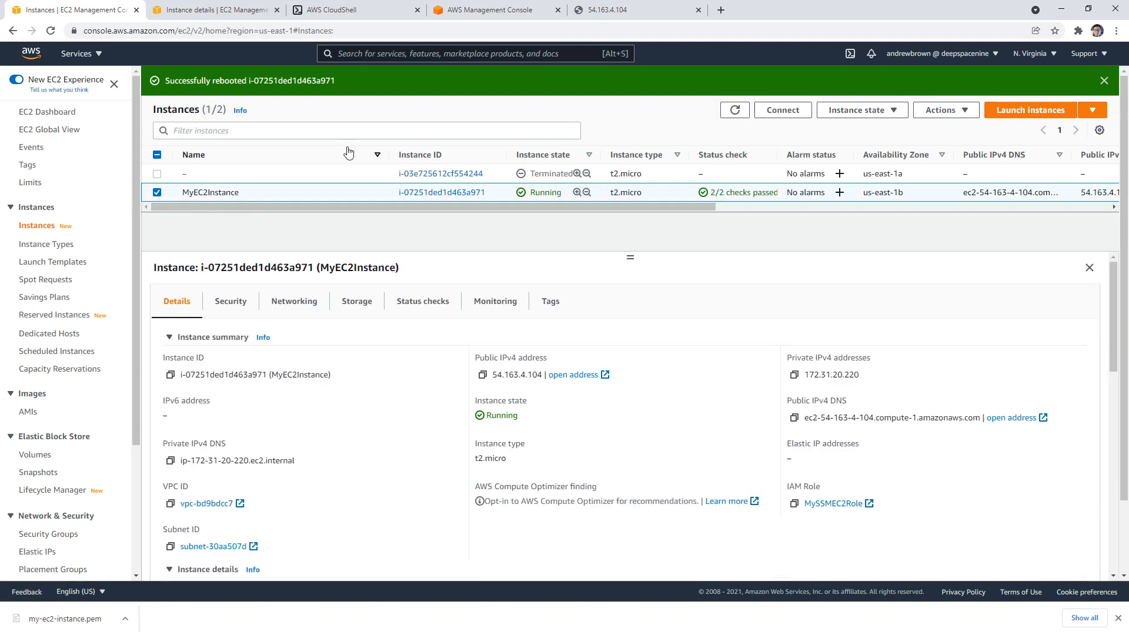
click(951, 117)
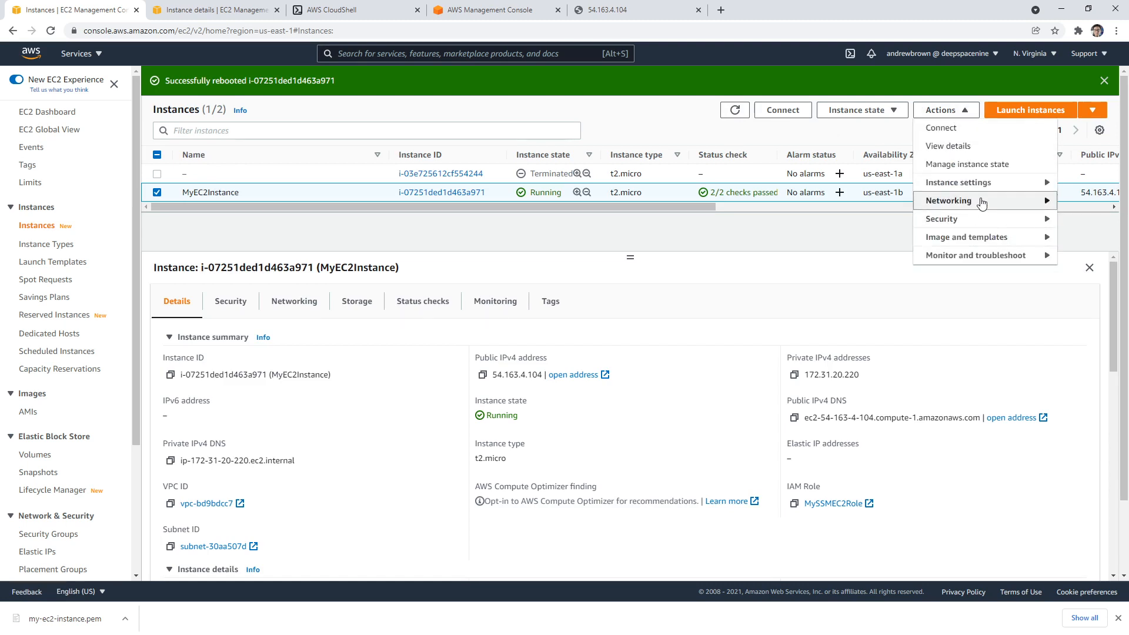
mouse_move(981, 203)
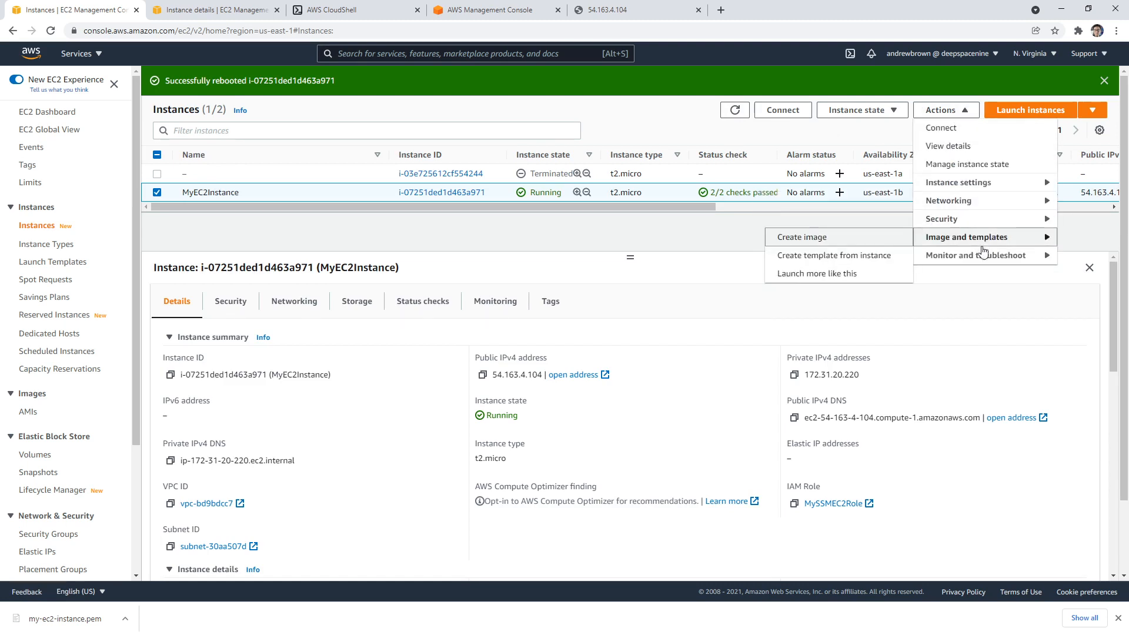
mouse_move(982, 258)
click(836, 255)
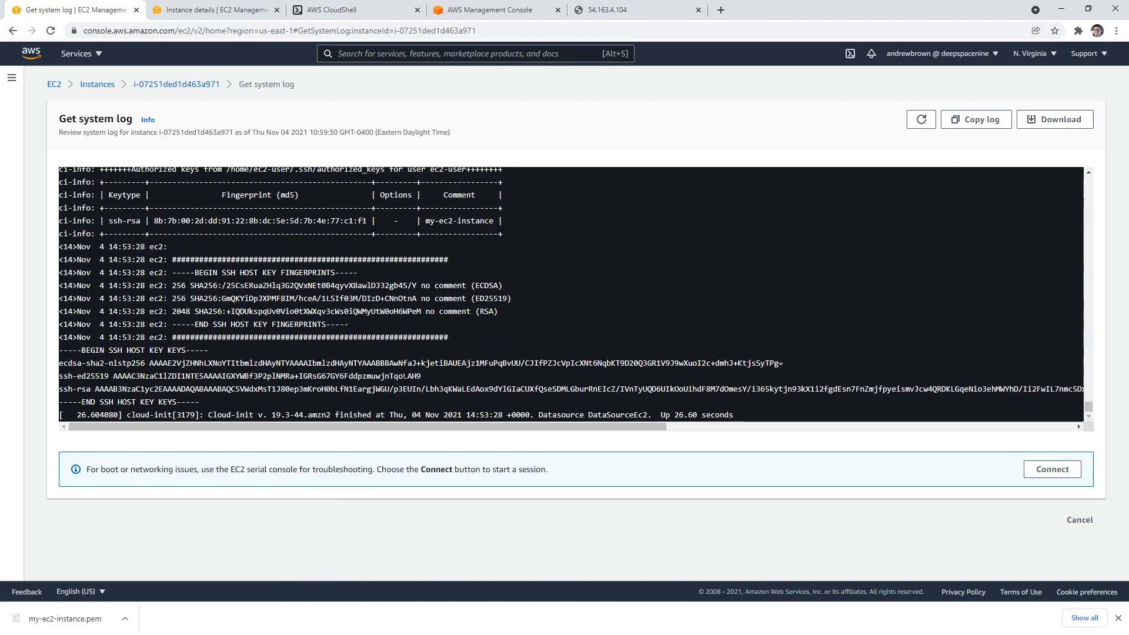
Examine the cloud-init finish line and preceding boot entries in the system log, and go to the instance's summary page
drag(404, 376, 406, 415)
click(205, 415)
drag(205, 415, 517, 414)
scroll(542, 370, up, 1)
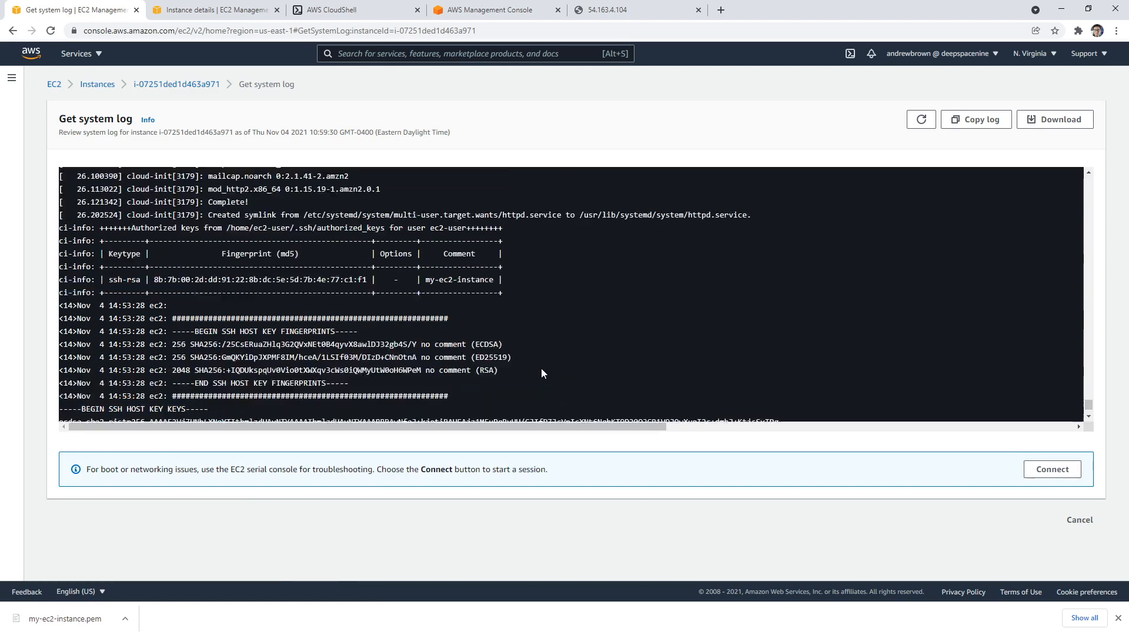
scroll(542, 369, down, 1)
scroll(537, 362, up, 3)
scroll(538, 362, down, 3)
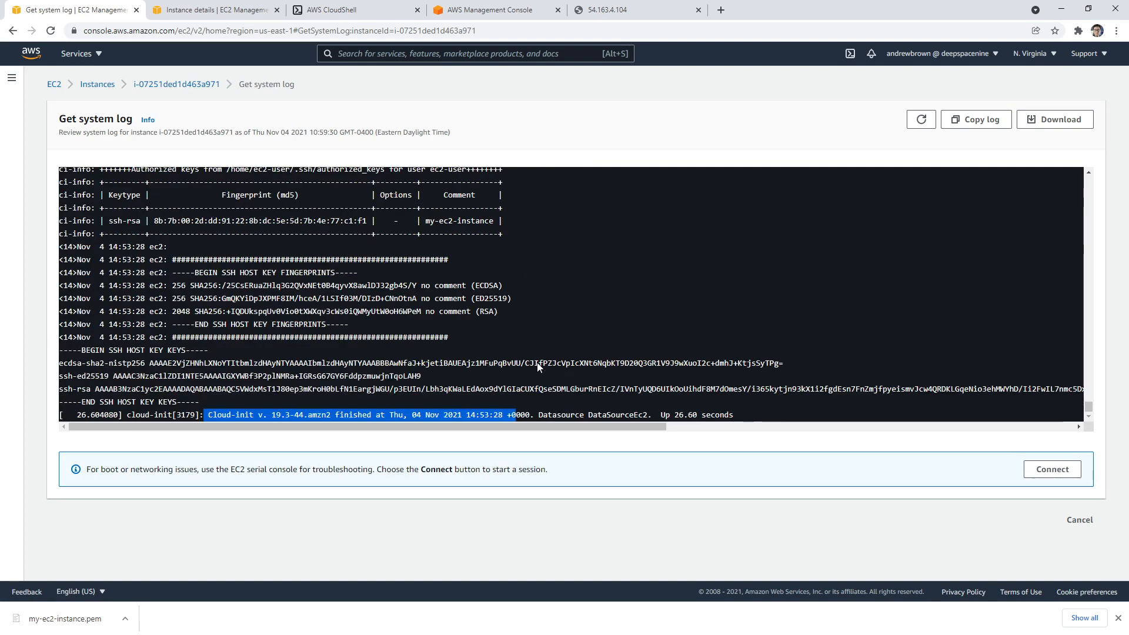
scroll(537, 365, up, 5)
click(199, 84)
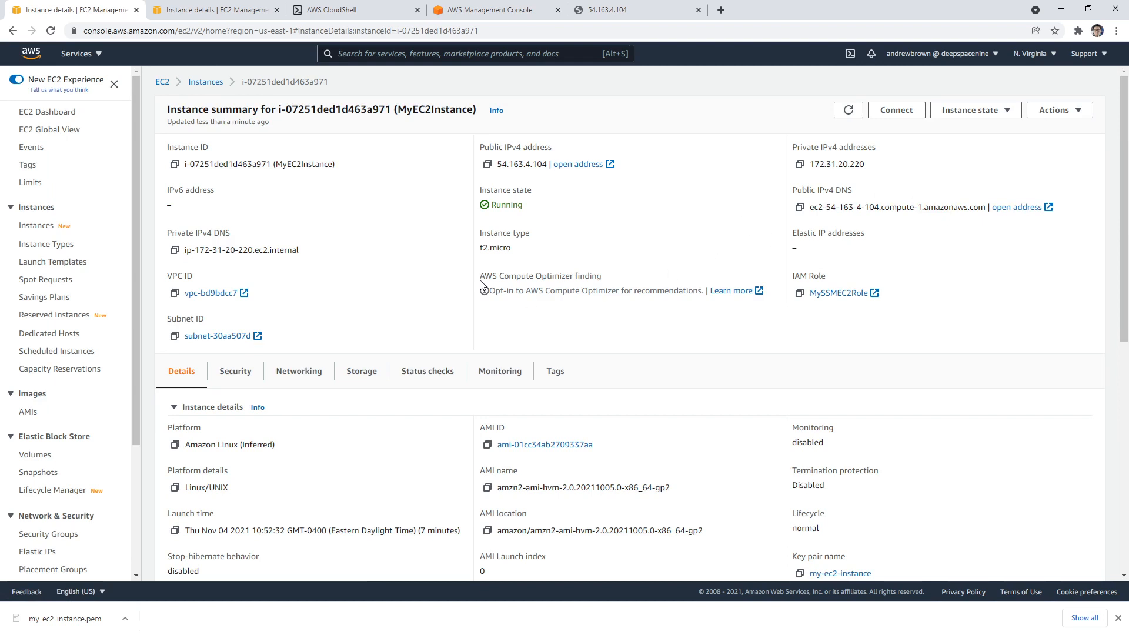
Reload the web page at 54.163.4.104 to check whether Apache responds after the reboot
click(604, 12)
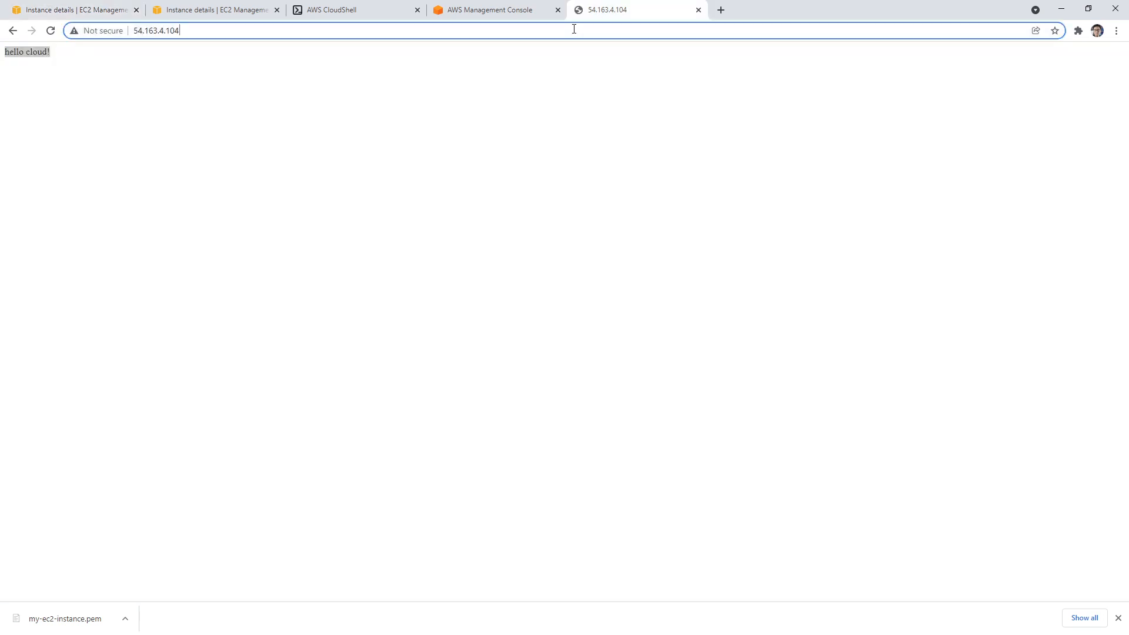
click(574, 29)
key(Return)
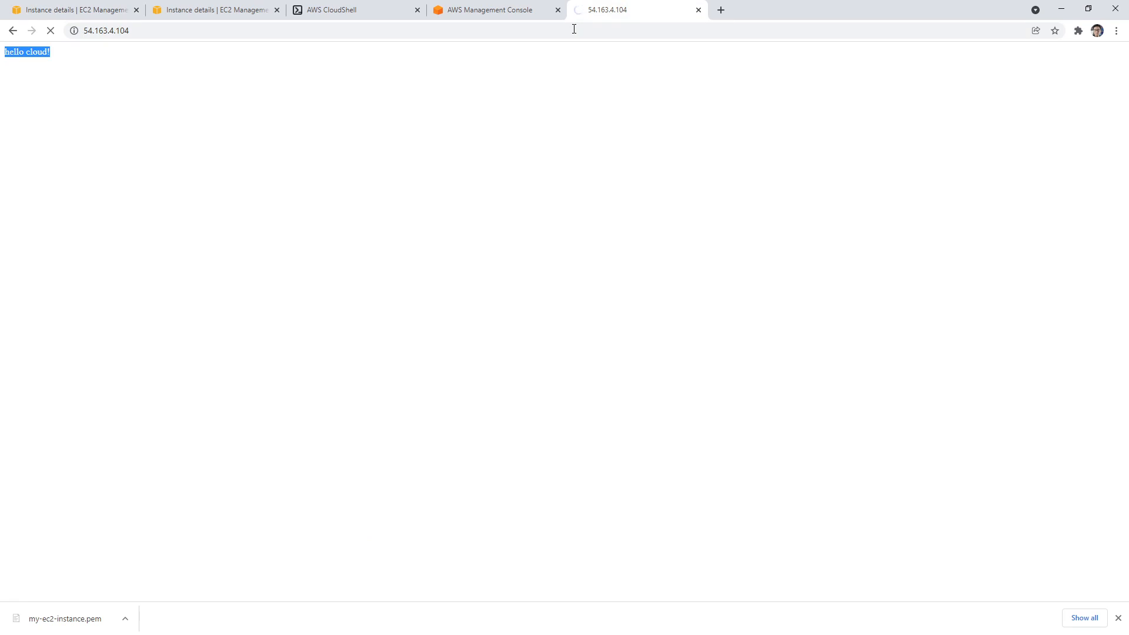
click(547, 138)
Return from the instance summary to the EC2 instances list, select MyEC2Instance, and refresh the list to check its status
click(117, 17)
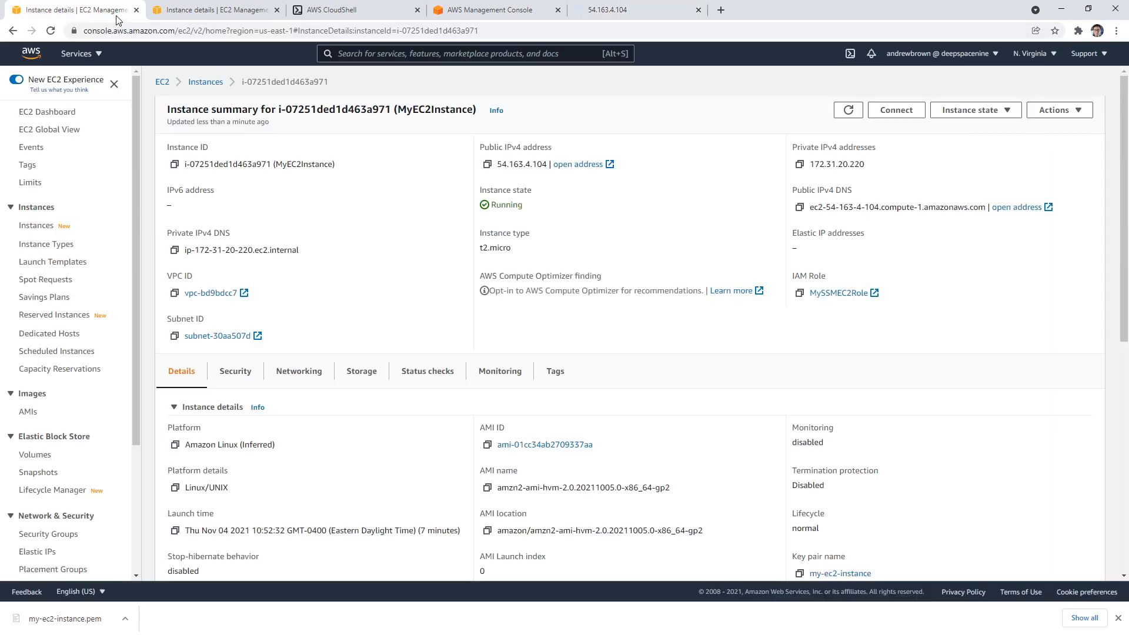
click(207, 17)
click(326, 17)
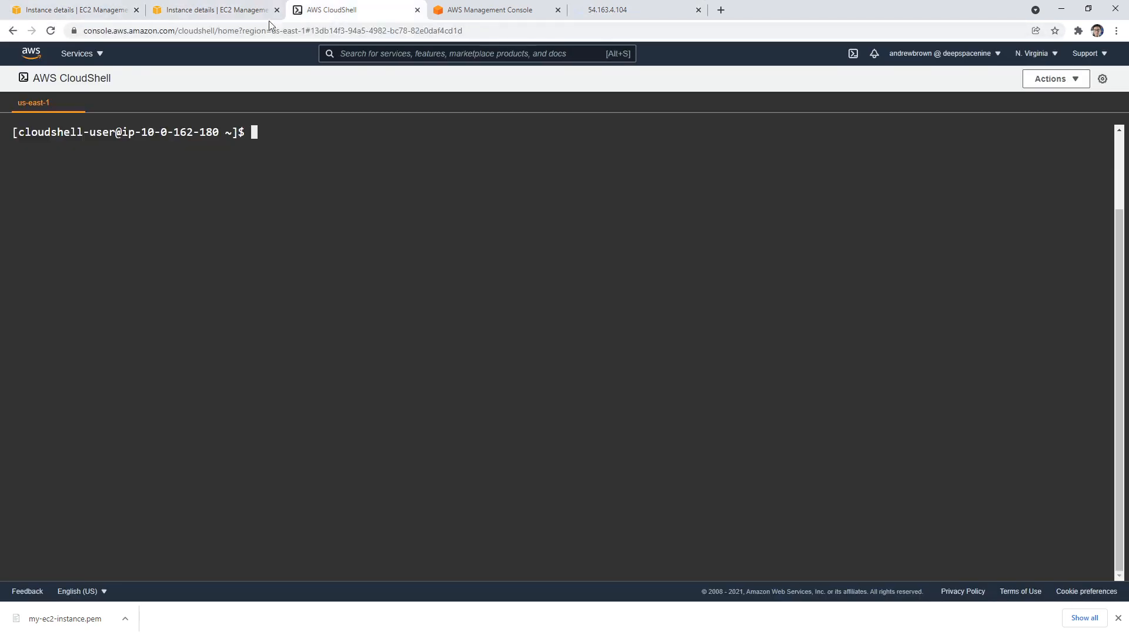
click(236, 16)
click(106, 17)
click(205, 82)
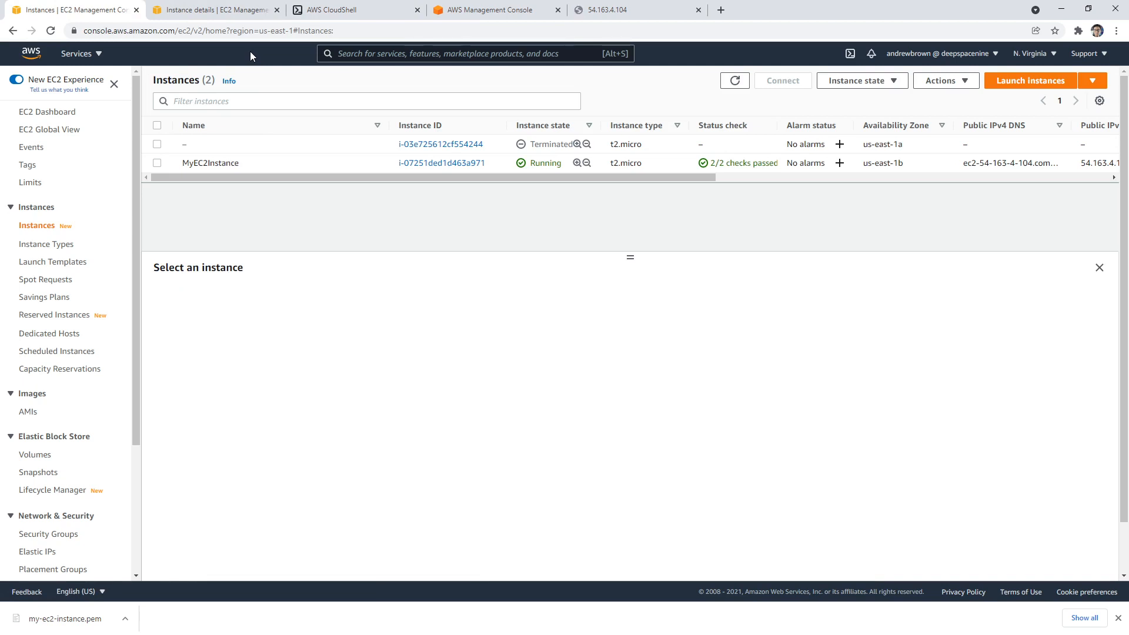
click(157, 163)
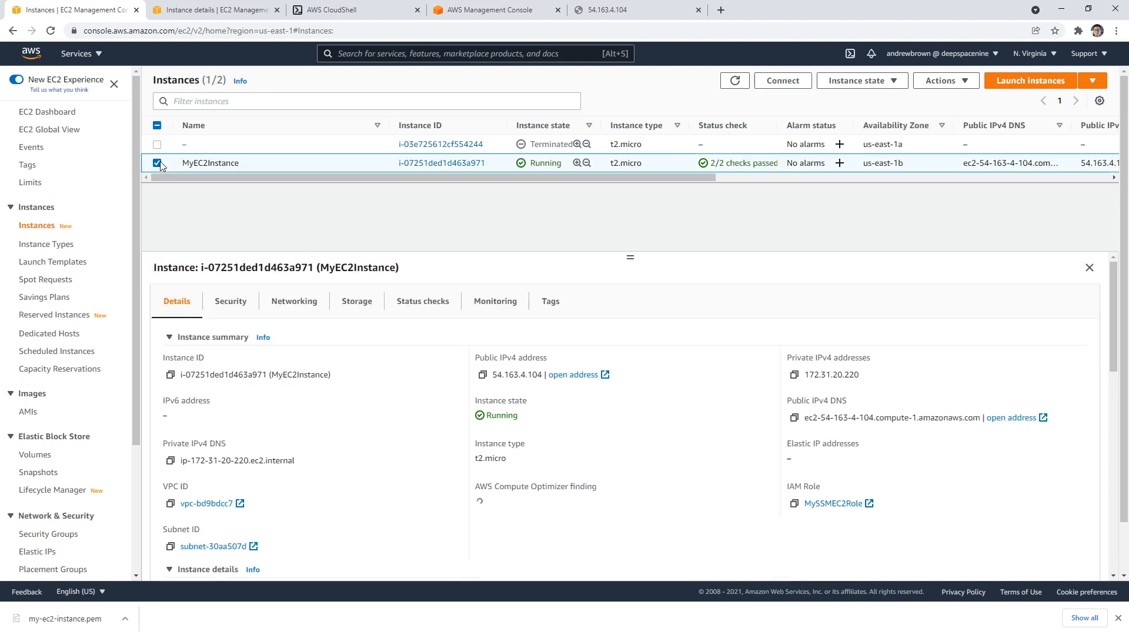
click(727, 87)
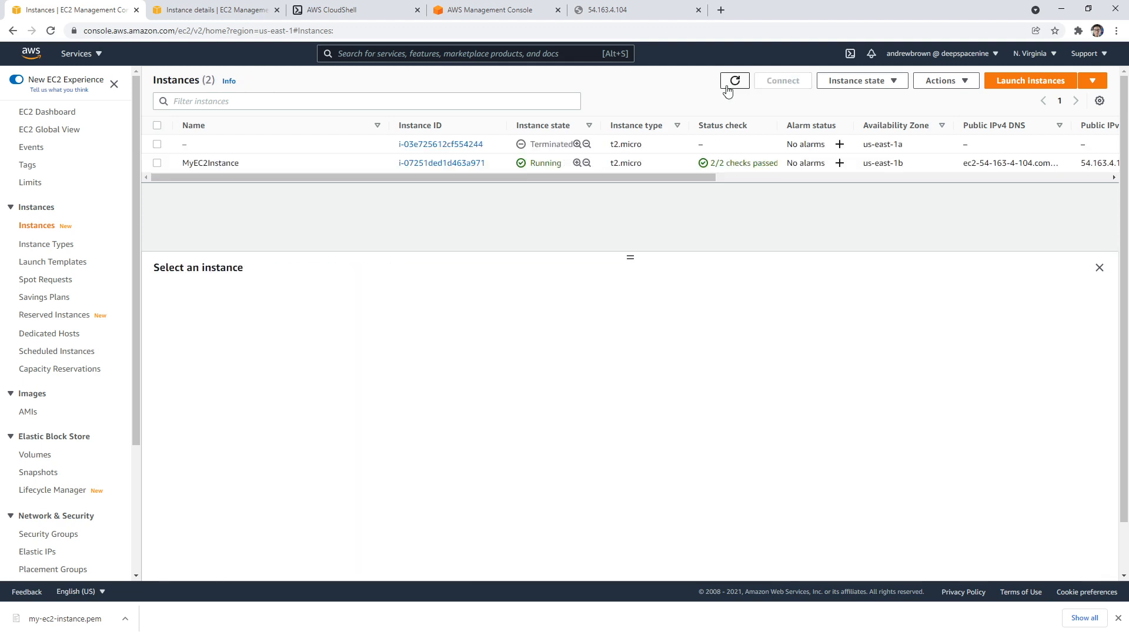